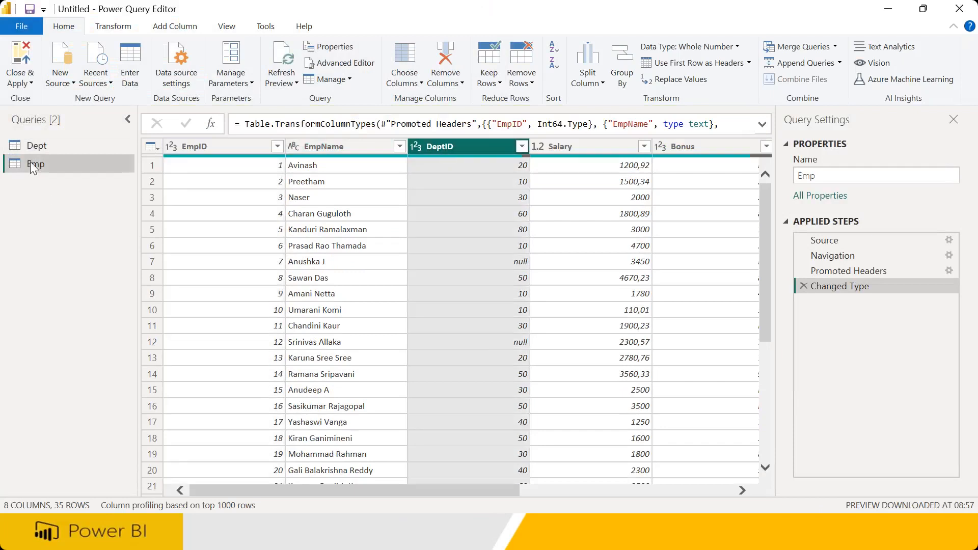
# Refresh the outdated Dept preview and review its list of DeptID values
pyautogui.click(39, 145)
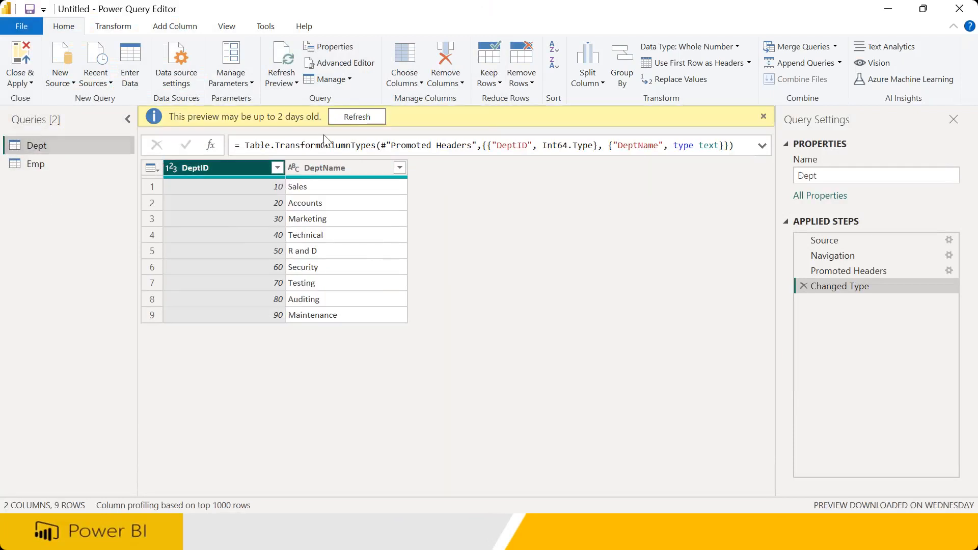
pyautogui.click(357, 117)
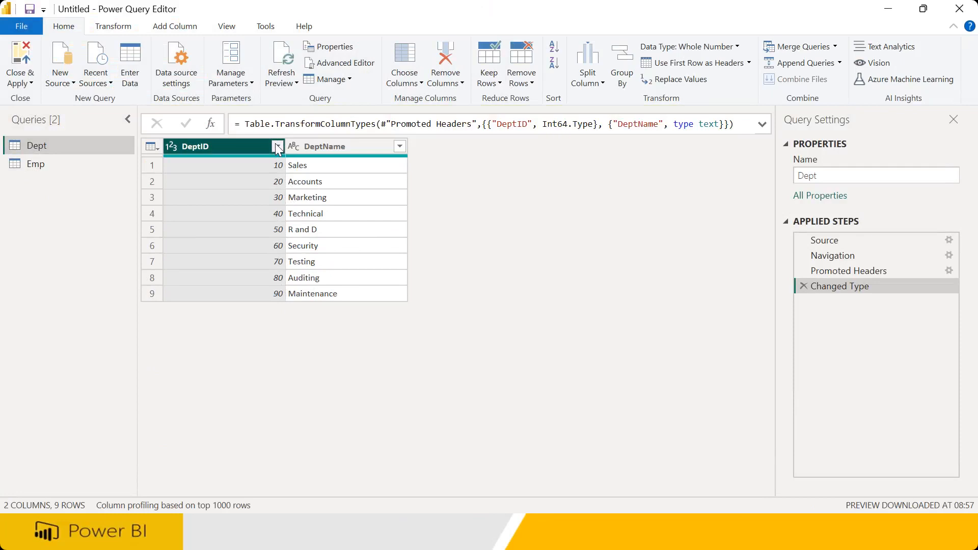
pyautogui.click(278, 148)
pyautogui.click(251, 463)
# Review the Emp query's DeptID values, noting EmpID 7 and 12 have null departments
pyautogui.click(41, 170)
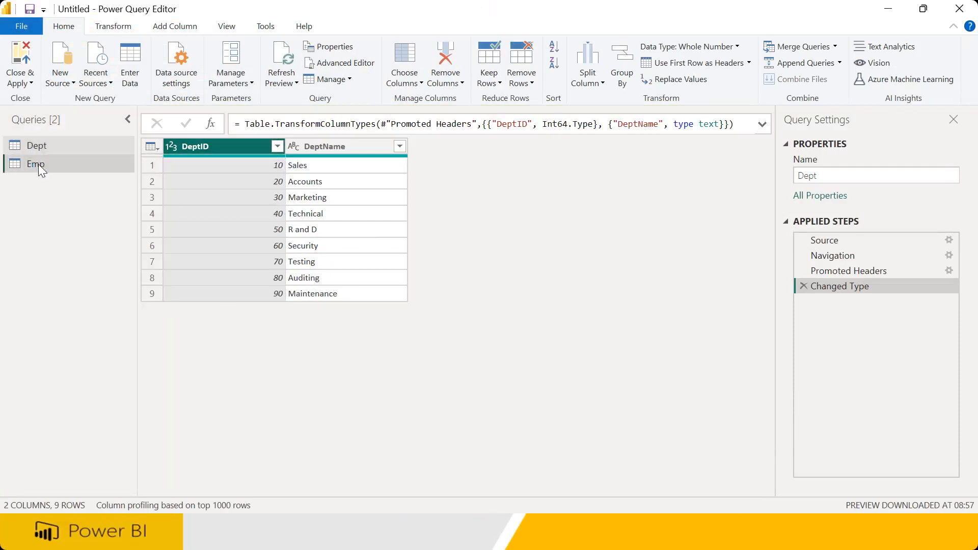
pyautogui.click(522, 147)
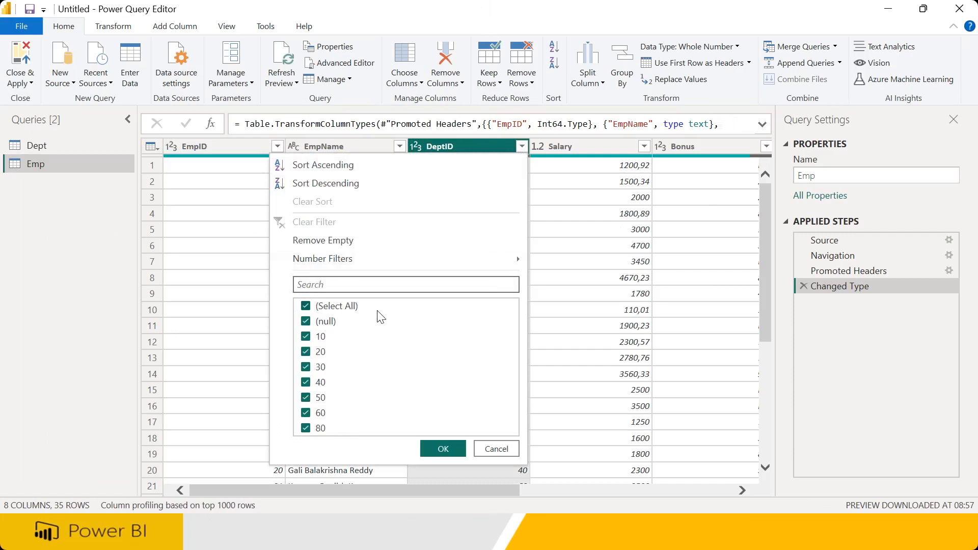
pyautogui.click(494, 448)
pyautogui.moveTo(488, 262)
pyautogui.mouseDown()
pyautogui.moveTo(512, 268)
pyautogui.moveTo(490, 254)
pyautogui.moveTo(488, 276)
pyautogui.mouseUp()
pyautogui.moveTo(486, 346)
pyautogui.mouseDown()
pyautogui.moveTo(544, 349)
pyautogui.moveTo(508, 336)
pyautogui.moveTo(512, 357)
pyautogui.mouseUp()
pyautogui.moveTo(332, 258)
pyautogui.mouseDown()
pyautogui.moveTo(262, 256)
pyautogui.moveTo(340, 267)
pyautogui.moveTo(334, 253)
pyautogui.mouseUp()
pyautogui.moveTo(411, 342)
pyautogui.mouseDown()
pyautogui.moveTo(253, 341)
pyautogui.moveTo(366, 345)
pyautogui.moveTo(326, 342)
pyautogui.mouseUp()
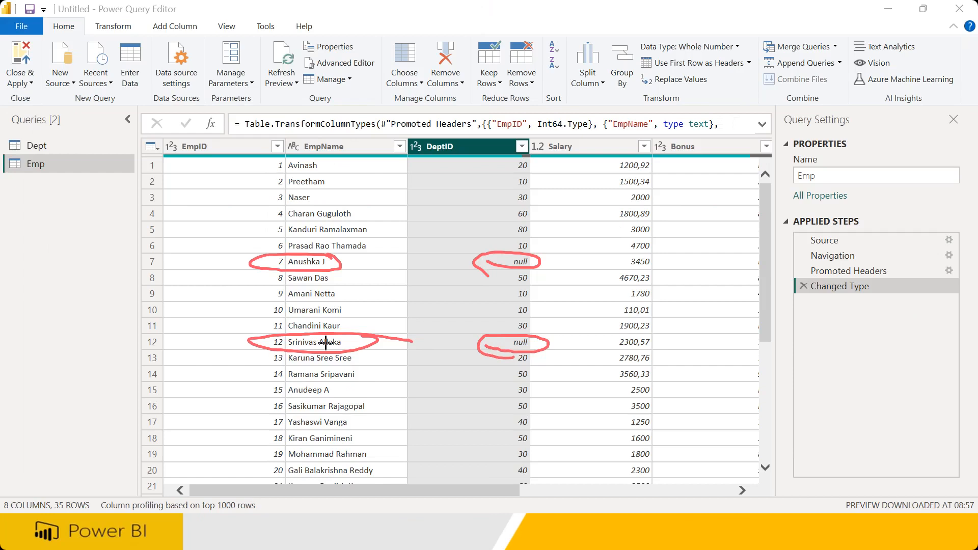
pyautogui.moveTo(430, 161); pyautogui.dragTo(476, 140)
pyautogui.moveTo(364, 245)
pyautogui.mouseDown()
pyautogui.moveTo(364, 264)
pyautogui.moveTo(419, 221)
pyautogui.moveTo(430, 233)
pyautogui.mouseUp()
pyautogui.moveTo(456, 189)
pyautogui.mouseDown()
pyautogui.moveTo(455, 230)
pyautogui.moveTo(489, 206)
pyautogui.mouseUp()
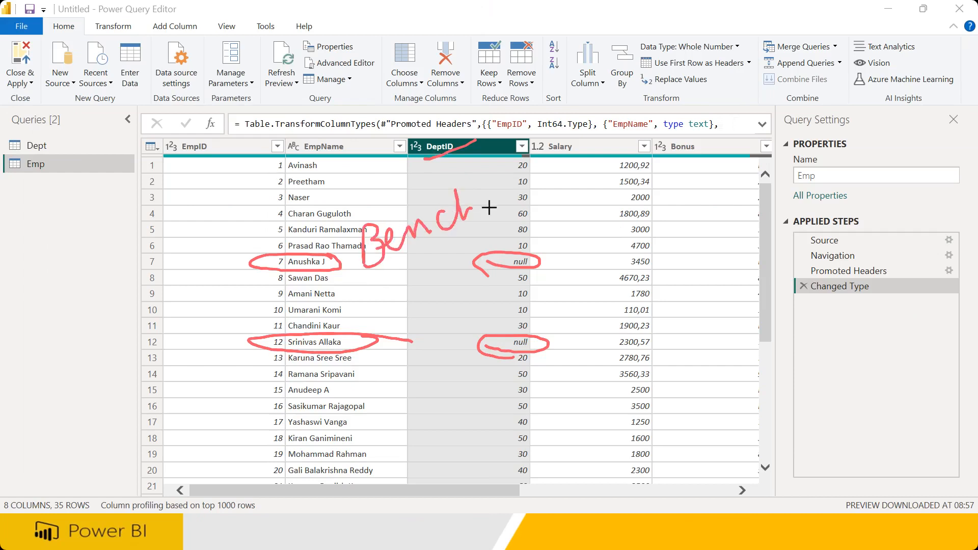
pyautogui.moveTo(395, 275); pyautogui.dragTo(437, 247)
pyautogui.moveTo(359, 344); pyautogui.dragTo(432, 342)
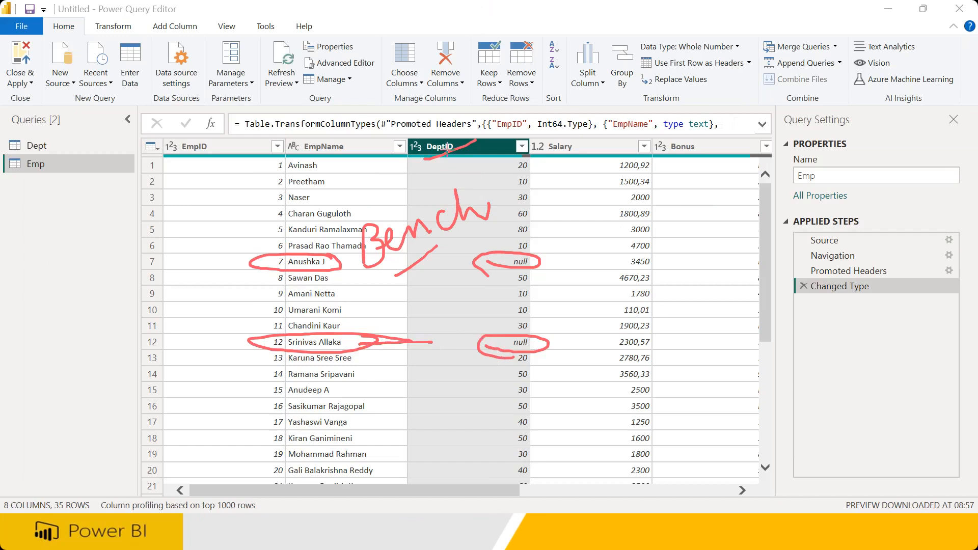
pyautogui.moveTo(78, 478)
pyautogui.mouseDown()
pyautogui.moveTo(59, 479)
pyautogui.moveTo(82, 482)
pyautogui.moveTo(69, 459)
pyautogui.mouseUp()
pyautogui.moveTo(102, 321); pyautogui.dragTo(132, 366)
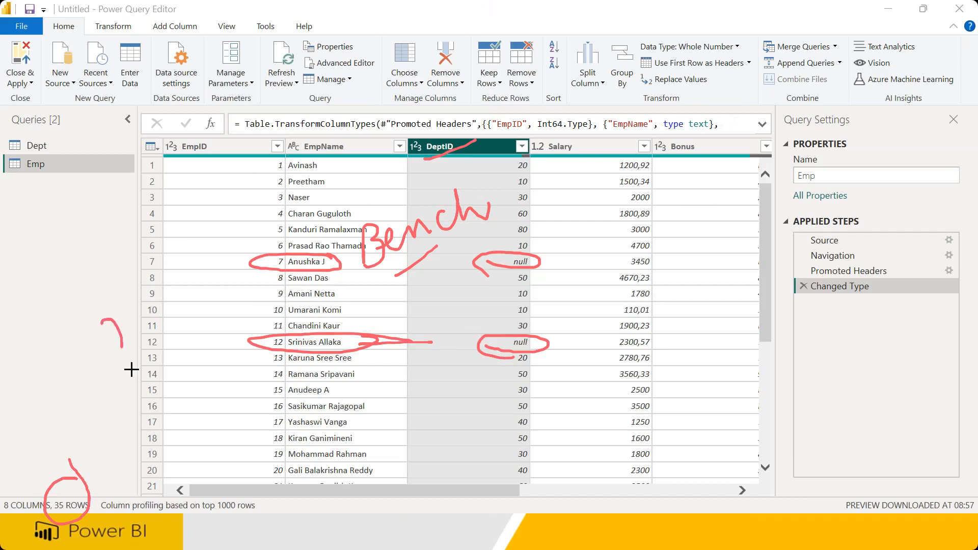
pyautogui.moveTo(139, 317); pyautogui.dragTo(155, 359)
pyautogui.moveTo(145, 326)
pyautogui.mouseDown()
pyautogui.moveTo(171, 316)
pyautogui.moveTo(212, 325)
pyautogui.mouseUp()
pyautogui.moveTo(224, 310)
pyautogui.mouseDown()
pyautogui.moveTo(244, 315)
pyautogui.moveTo(225, 332)
pyautogui.moveTo(266, 327)
pyautogui.mouseUp()
pyautogui.moveTo(267, 283); pyautogui.dragTo(266, 330)
pyautogui.moveTo(261, 377)
pyautogui.mouseDown()
pyautogui.moveTo(258, 395)
pyautogui.moveTo(285, 414)
pyautogui.moveTo(226, 408)
pyautogui.moveTo(292, 402)
pyautogui.mouseUp()
pyautogui.moveTo(76, 168)
pyautogui.mouseDown()
pyautogui.moveTo(45, 155)
pyautogui.moveTo(67, 181)
pyautogui.moveTo(197, 249)
pyautogui.moveTo(239, 292)
pyautogui.mouseUp()
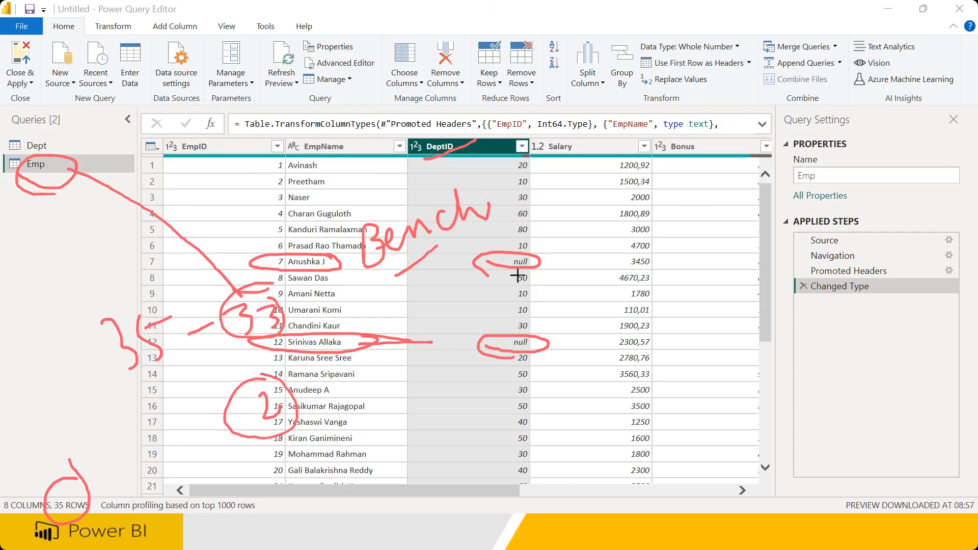
pyautogui.moveTo(283, 411); pyautogui.dragTo(348, 392)
pyautogui.click(787, 426)
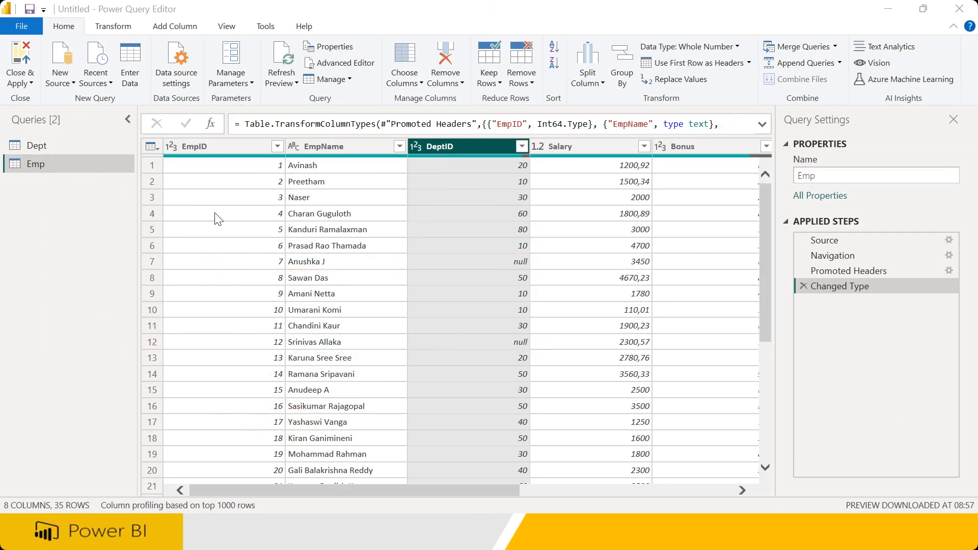
# Compare the Dept table with the DeptID values listed in Emp's filter, marking them on screen
pyautogui.click(32, 146)
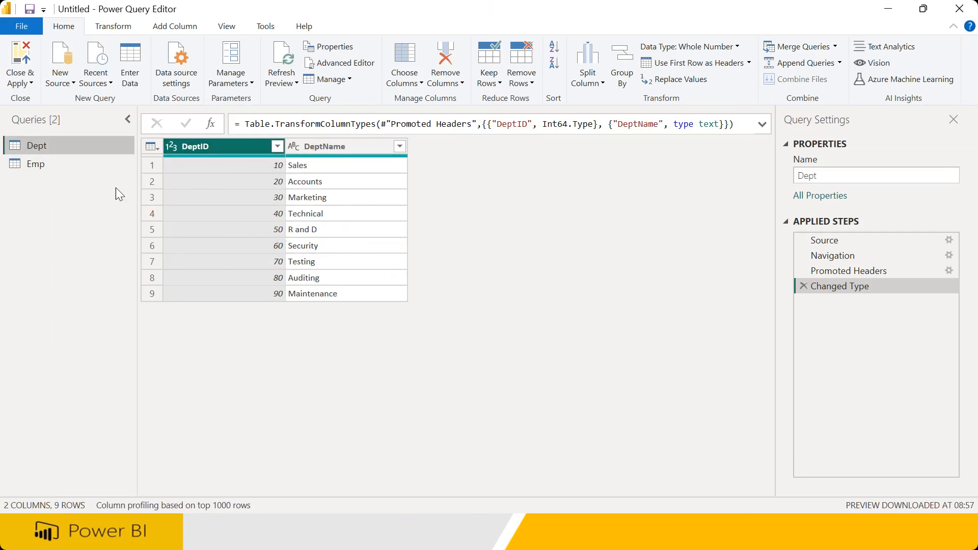
pyautogui.click(47, 166)
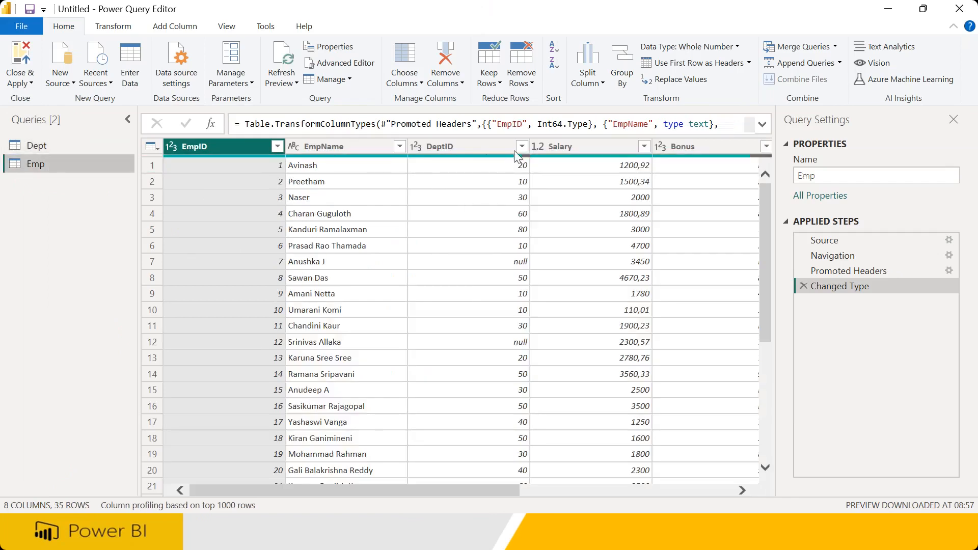
pyautogui.click(523, 146)
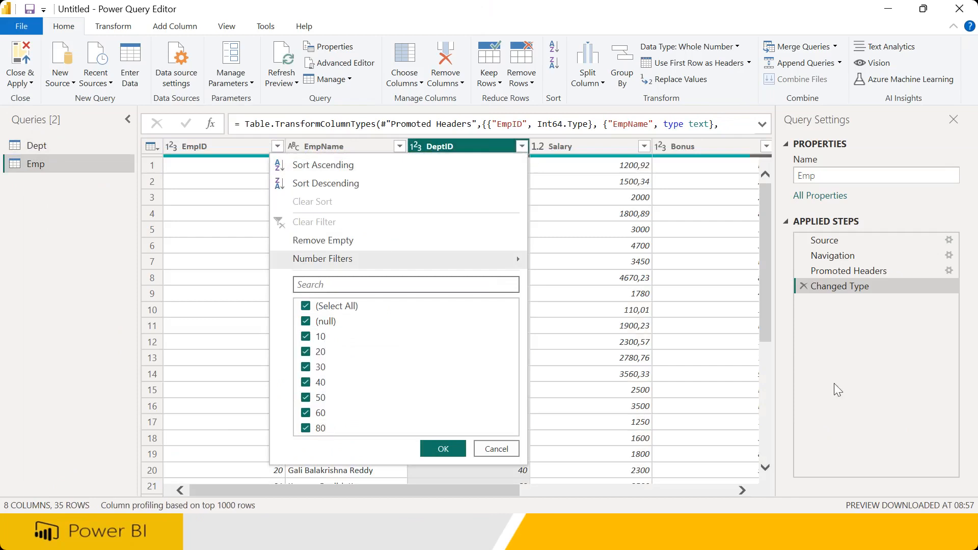
pyautogui.moveTo(448, 332)
pyautogui.mouseDown()
pyautogui.moveTo(479, 343)
pyautogui.moveTo(482, 381)
pyautogui.moveTo(502, 409)
pyautogui.moveTo(528, 390)
pyautogui.moveTo(515, 381)
pyautogui.mouseUp()
pyautogui.moveTo(508, 324); pyautogui.dragTo(542, 334)
pyautogui.moveTo(527, 311)
pyautogui.mouseDown()
pyautogui.moveTo(523, 342)
pyautogui.moveTo(575, 376)
pyautogui.mouseUp()
pyautogui.moveTo(566, 364); pyautogui.dragTo(519, 388)
pyautogui.moveTo(327, 314)
pyautogui.mouseDown()
pyautogui.moveTo(282, 323)
pyautogui.moveTo(356, 398)
pyautogui.moveTo(341, 337)
pyautogui.mouseUp()
pyautogui.moveTo(282, 293); pyautogui.dragTo(331, 324)
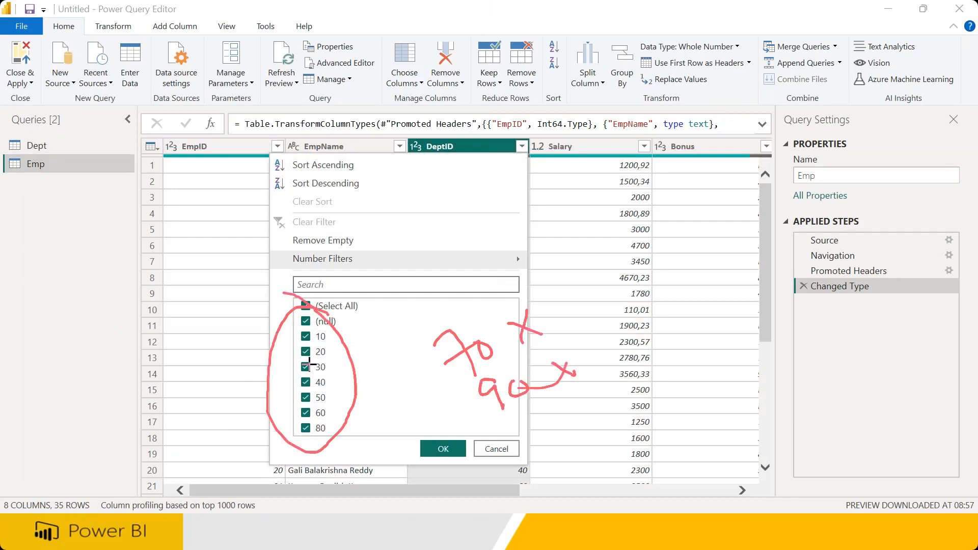
pyautogui.moveTo(404, 364); pyautogui.dragTo(388, 377)
pyautogui.press('Escape')
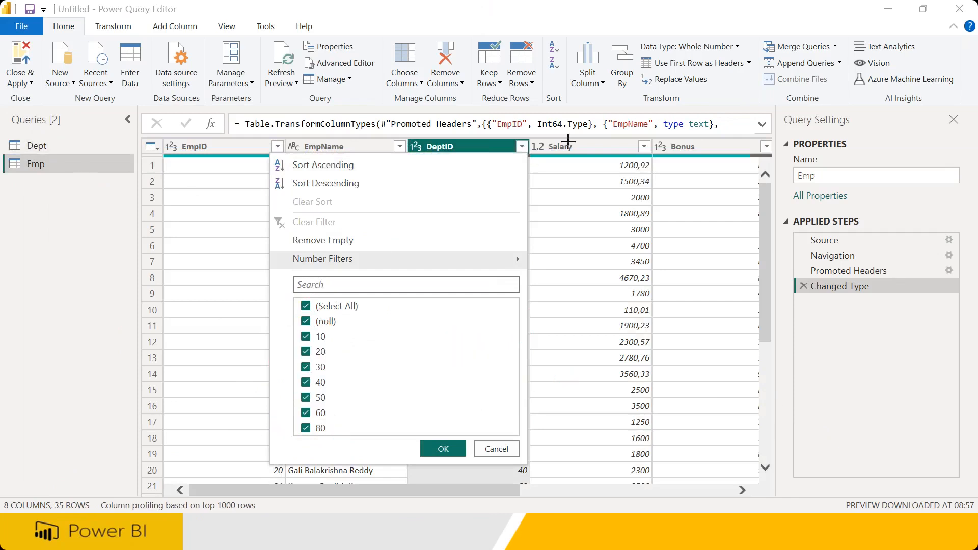
# Check Emp's DeptID list once more and finish on the Dept table's 9 departments
pyautogui.click(41, 149)
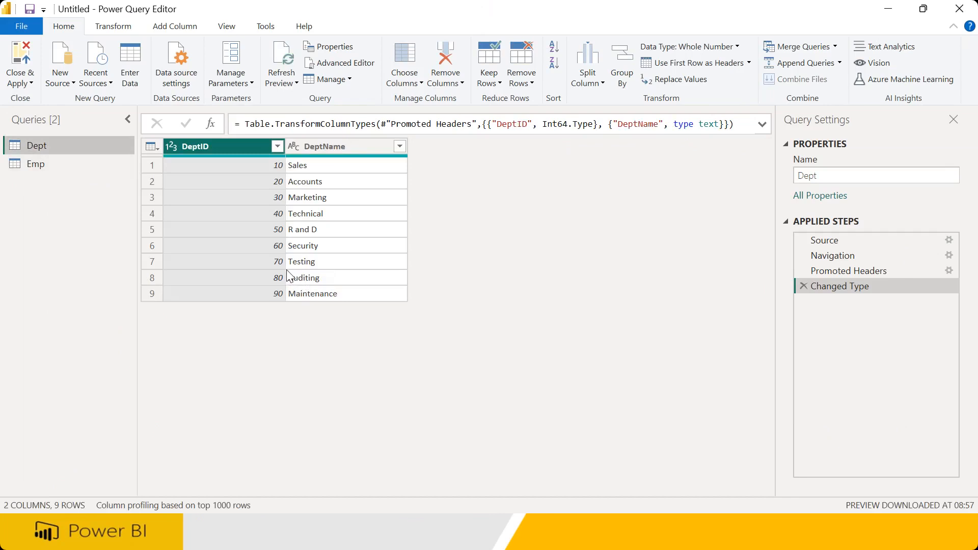
pyautogui.click(61, 164)
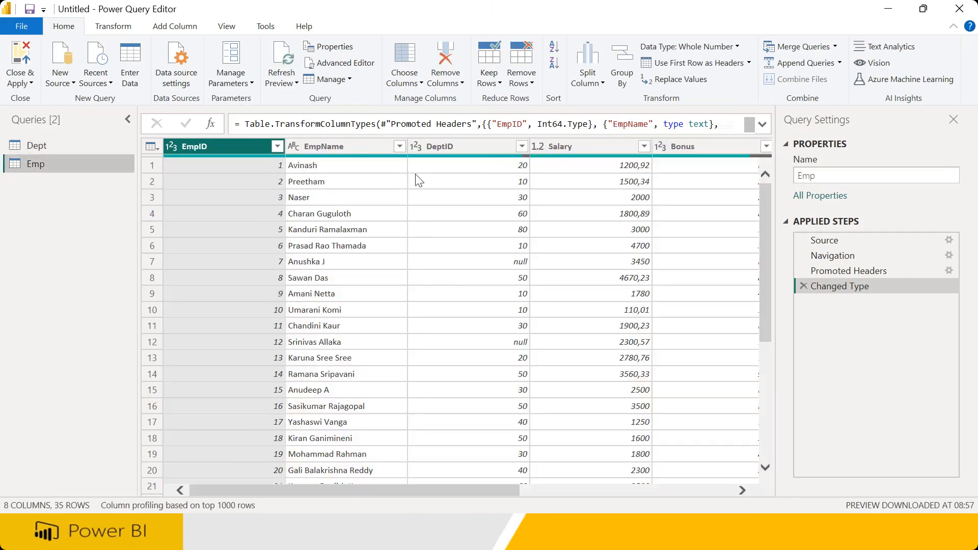
pyautogui.click(520, 146)
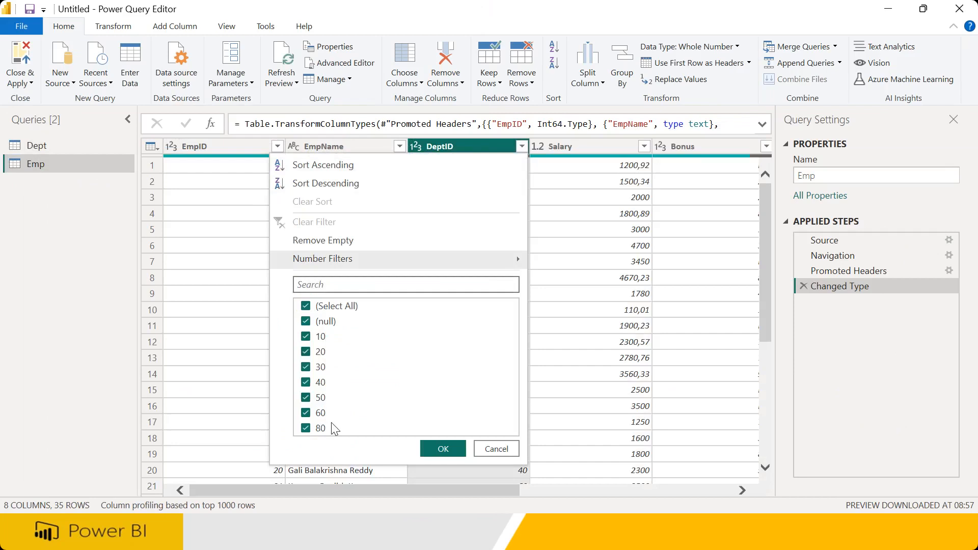
pyautogui.click(44, 146)
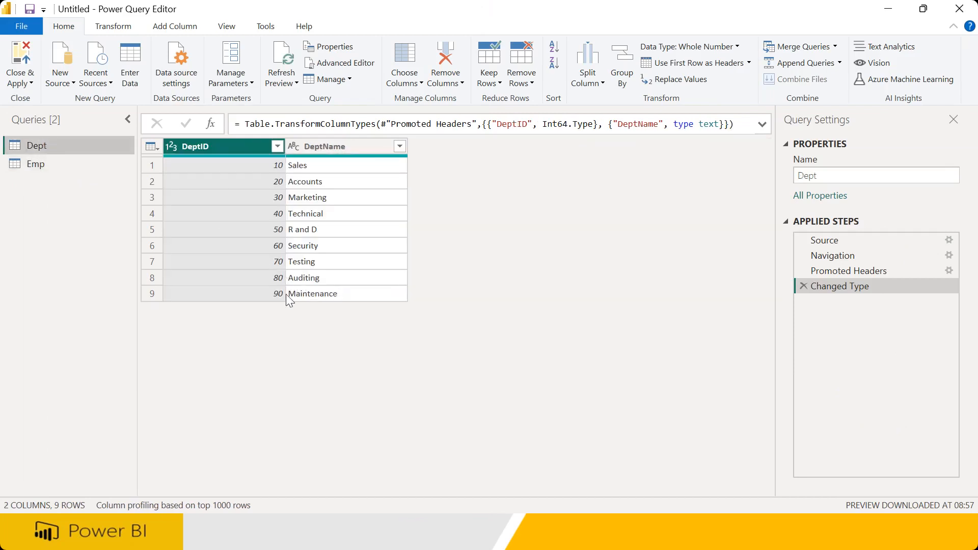
pyautogui.hotkey('ctrl', '2')
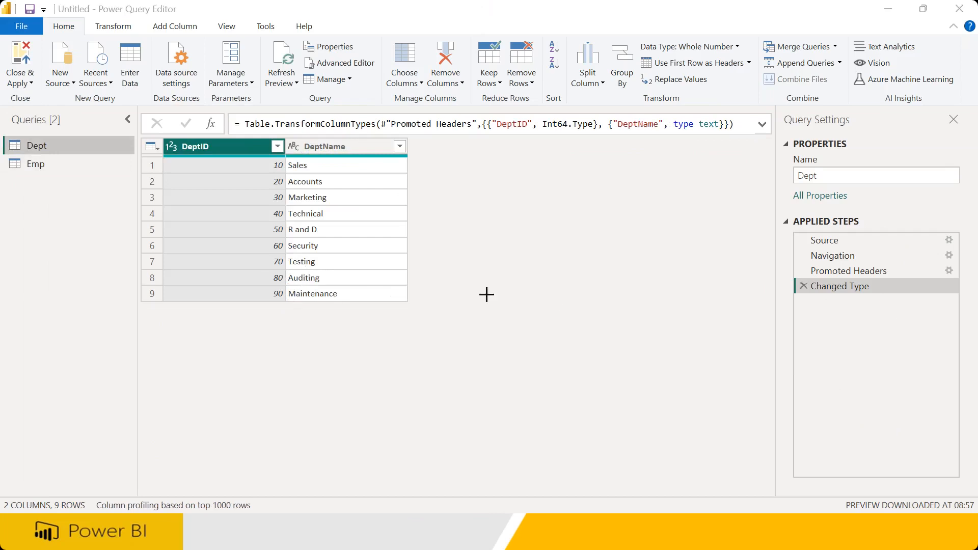
pyautogui.moveTo(261, 261)
pyautogui.mouseDown()
pyautogui.moveTo(321, 267)
pyautogui.moveTo(294, 255)
pyautogui.moveTo(274, 271)
pyautogui.moveTo(306, 308)
pyautogui.moveTo(312, 279)
pyautogui.moveTo(266, 296)
pyautogui.mouseUp()
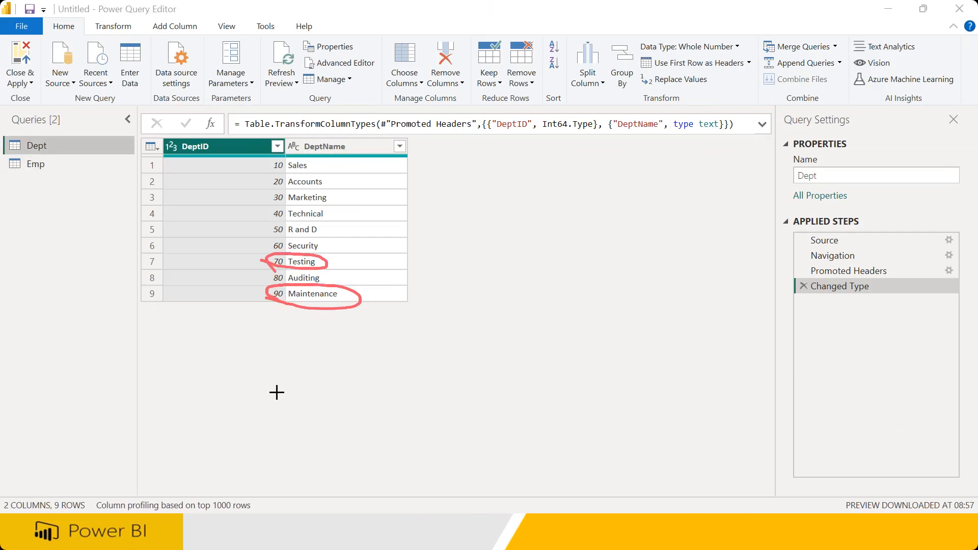
pyautogui.moveTo(521, 302)
pyautogui.mouseDown()
pyautogui.moveTo(513, 308)
pyautogui.moveTo(538, 364)
pyautogui.mouseUp()
pyautogui.moveTo(554, 328)
pyautogui.mouseDown()
pyautogui.moveTo(607, 320)
pyautogui.moveTo(694, 328)
pyautogui.moveTo(657, 325)
pyautogui.moveTo(700, 300)
pyautogui.mouseUp()
pyautogui.moveTo(740, 312)
pyautogui.mouseDown()
pyautogui.moveTo(736, 296)
pyautogui.moveTo(772, 280)
pyautogui.moveTo(798, 316)
pyautogui.mouseUp()
pyautogui.moveTo(781, 258)
pyautogui.mouseDown()
pyautogui.moveTo(753, 257)
pyautogui.moveTo(800, 298)
pyautogui.mouseUp()
pyautogui.moveTo(688, 375)
pyautogui.mouseDown()
pyautogui.moveTo(695, 403)
pyautogui.moveTo(715, 390)
pyautogui.mouseUp()
pyautogui.moveTo(734, 352)
pyautogui.mouseDown()
pyautogui.moveTo(742, 382)
pyautogui.moveTo(733, 357)
pyautogui.mouseUp()
pyautogui.moveTo(751, 372)
pyautogui.mouseDown()
pyautogui.moveTo(775, 362)
pyautogui.moveTo(808, 382)
pyautogui.moveTo(832, 376)
pyautogui.mouseUp()
pyautogui.moveTo(755, 347); pyautogui.dragTo(812, 332)
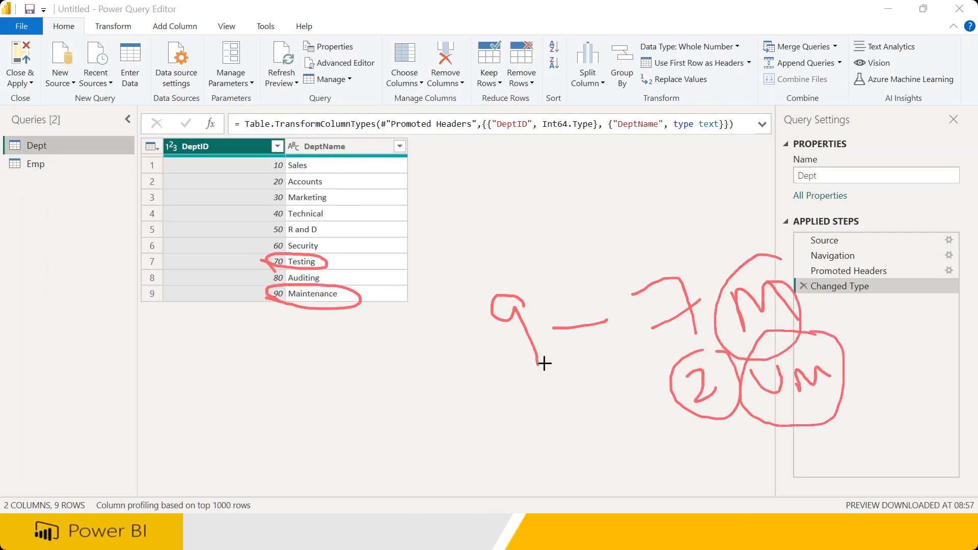
pyautogui.moveTo(20, 151)
pyautogui.mouseDown()
pyautogui.moveTo(17, 135)
pyautogui.moveTo(61, 134)
pyautogui.moveTo(23, 152)
pyautogui.mouseUp()
pyautogui.moveTo(78, 124); pyautogui.dragTo(84, 161)
pyautogui.moveTo(94, 133); pyautogui.dragTo(112, 145)
pyautogui.moveTo(31, 178)
pyautogui.mouseDown()
pyautogui.moveTo(37, 157)
pyautogui.moveTo(60, 190)
pyautogui.moveTo(98, 188)
pyautogui.moveTo(138, 206)
pyautogui.moveTo(153, 232)
pyautogui.moveTo(113, 189)
pyautogui.mouseUp()
pyautogui.moveTo(111, 104)
pyautogui.mouseDown()
pyautogui.moveTo(119, 183)
pyautogui.moveTo(117, 133)
pyautogui.mouseUp()
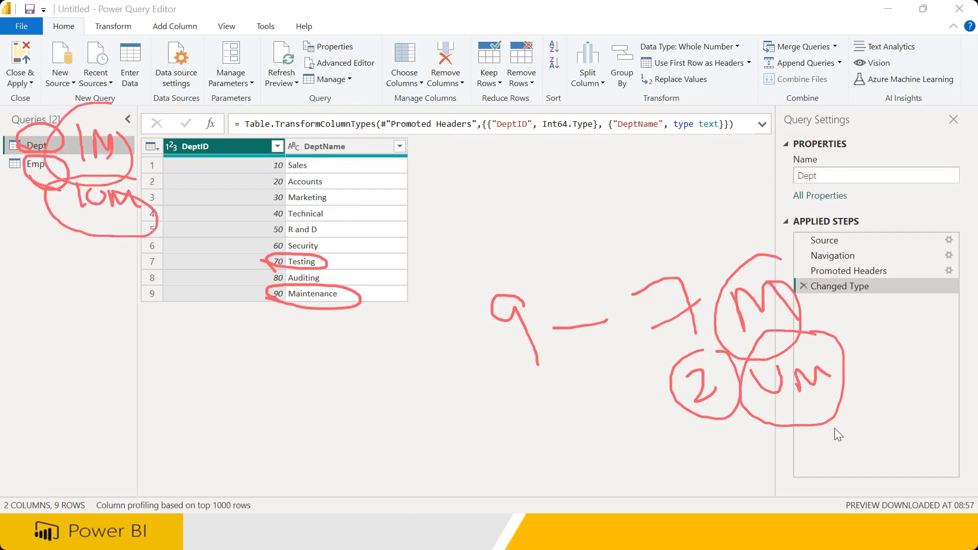
pyautogui.press('e')
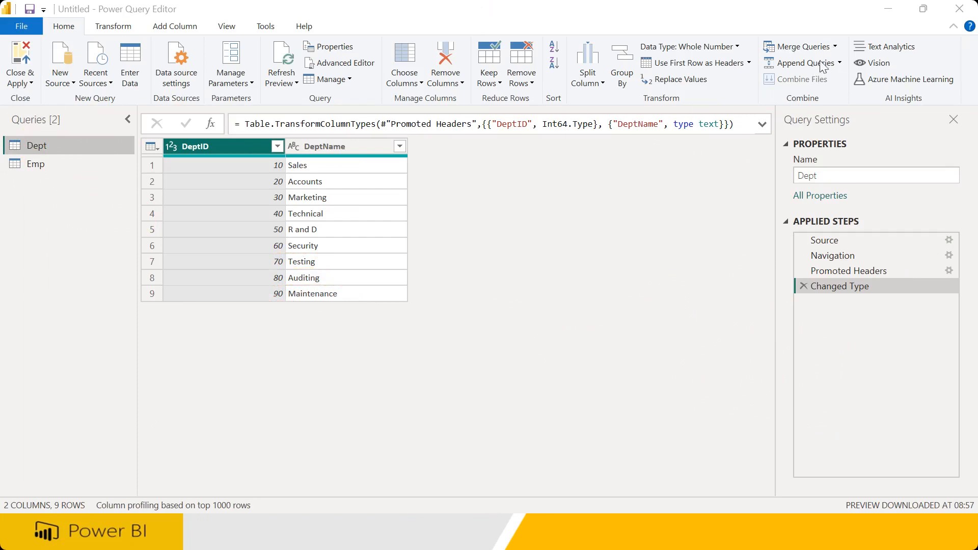
# Look over the Emp and Dept tables before merging them
pyautogui.click(835, 46)
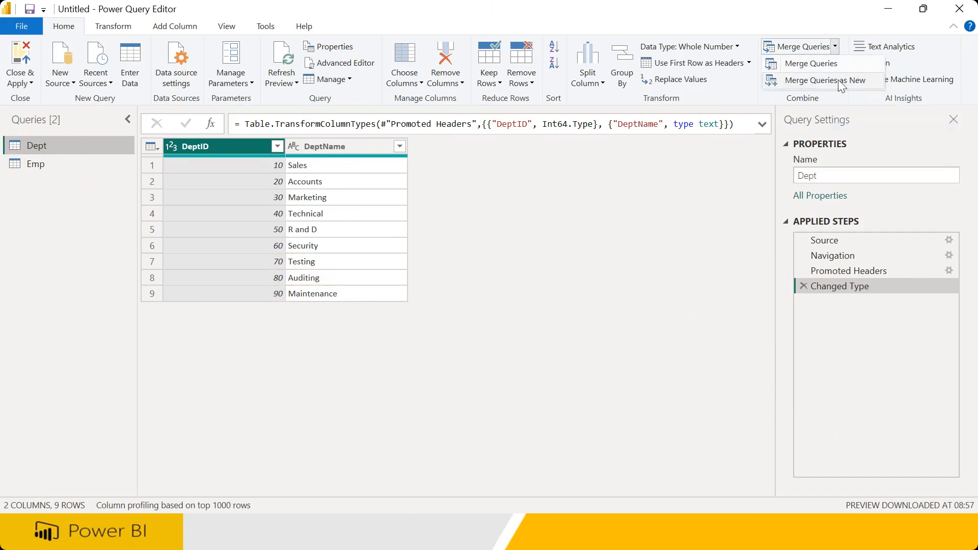
pyautogui.click(35, 158)
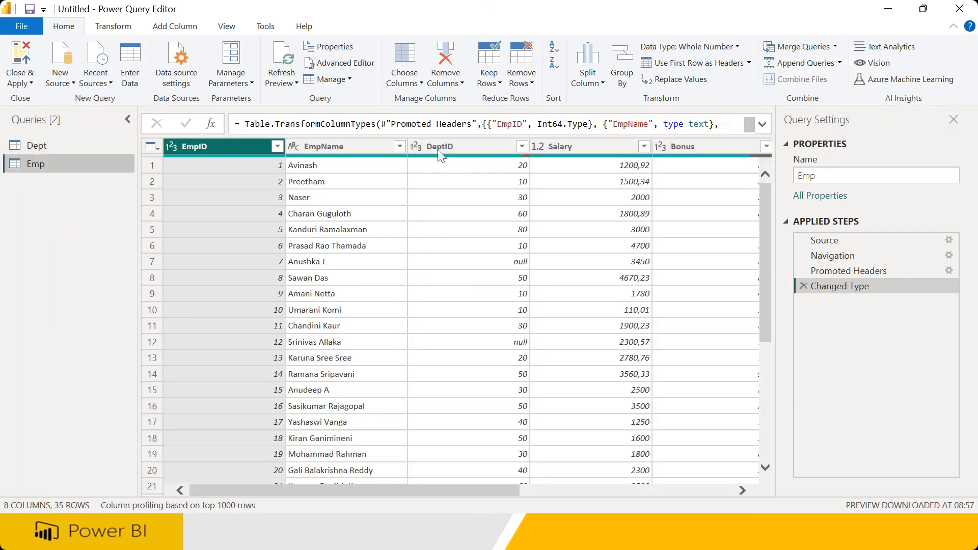
pyautogui.click(438, 149)
pyautogui.click(41, 146)
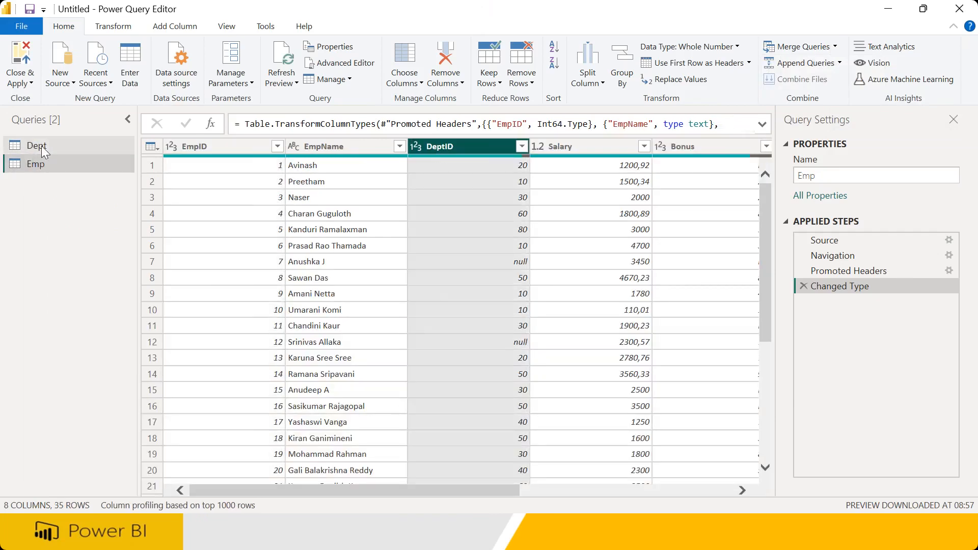
# Merge Emp with Dept as a new query on DeptID using an Inner join
pyautogui.click(837, 47)
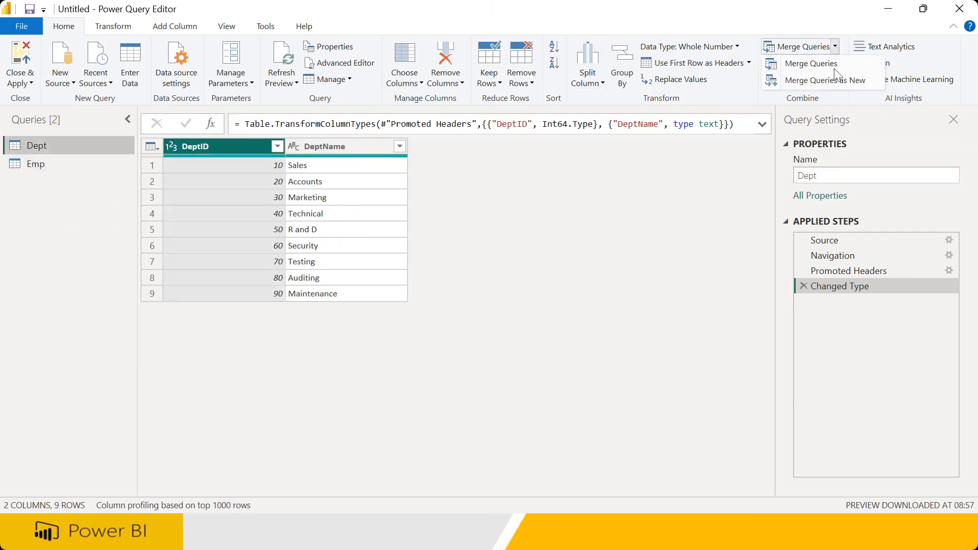
pyautogui.click(838, 82)
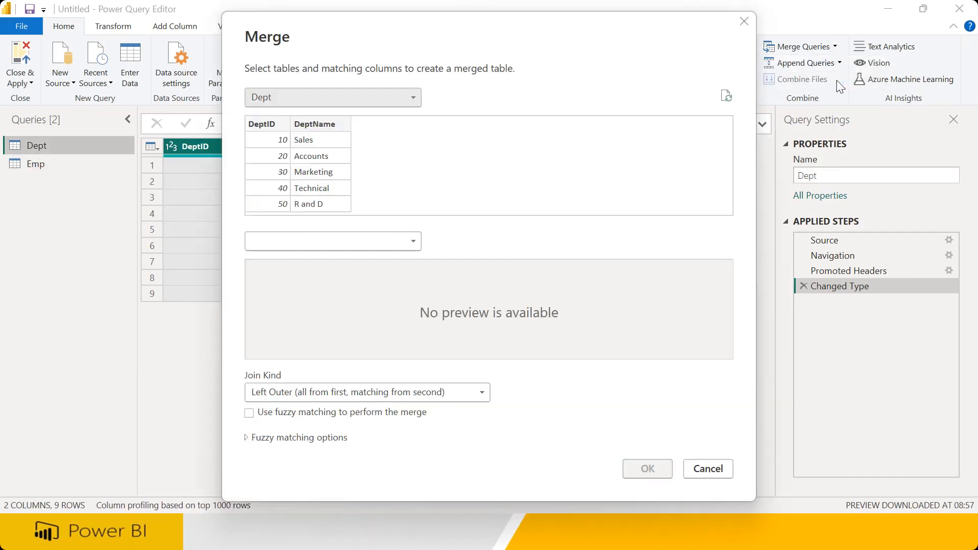
pyautogui.click(273, 95)
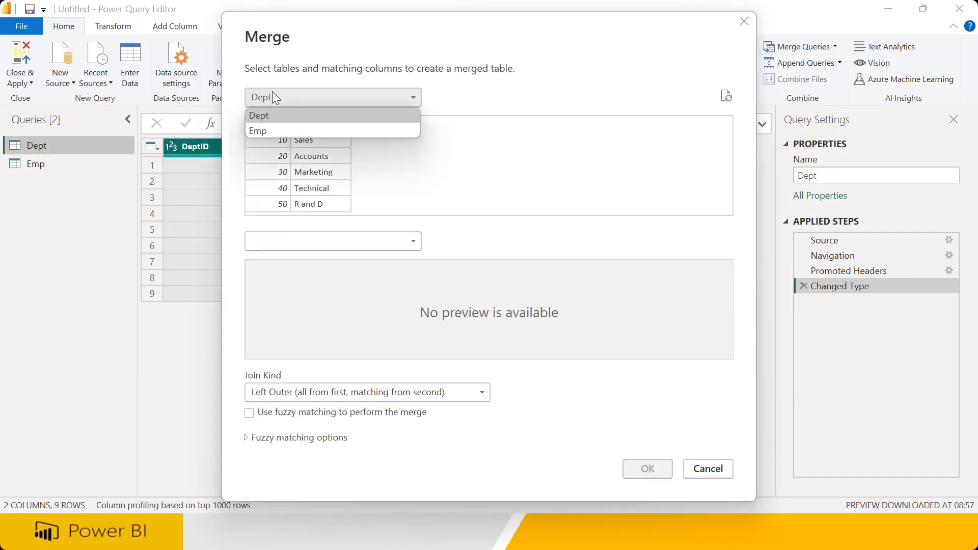
pyautogui.click(267, 132)
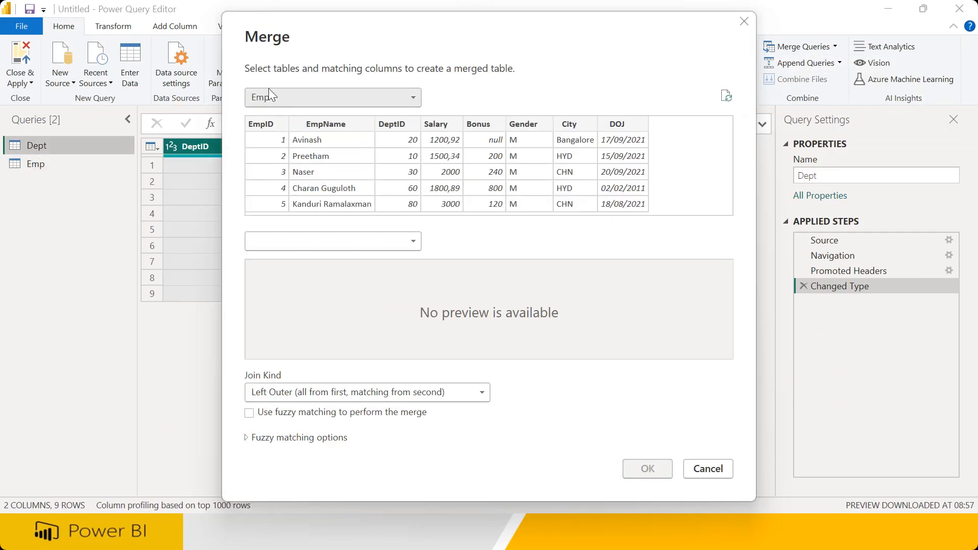
pyautogui.click(283, 239)
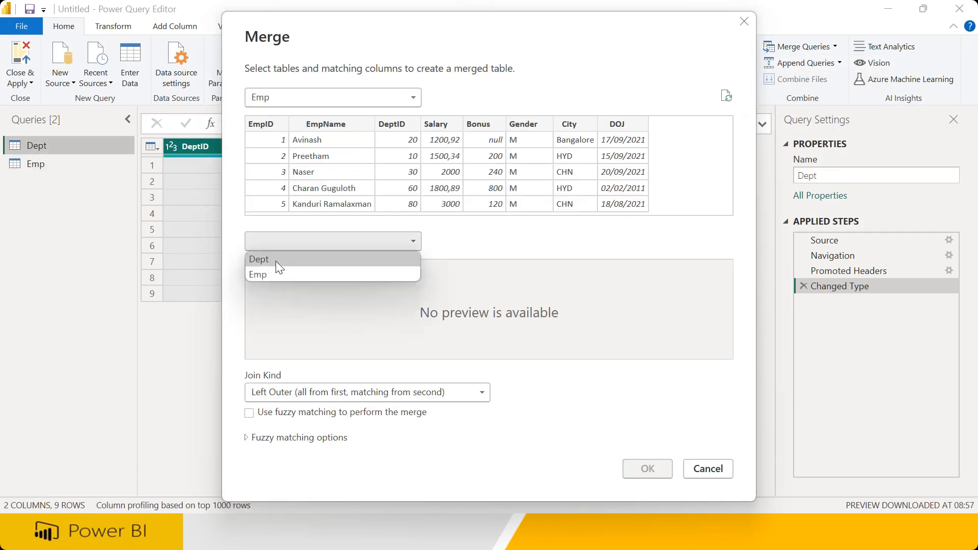
pyautogui.click(276, 260)
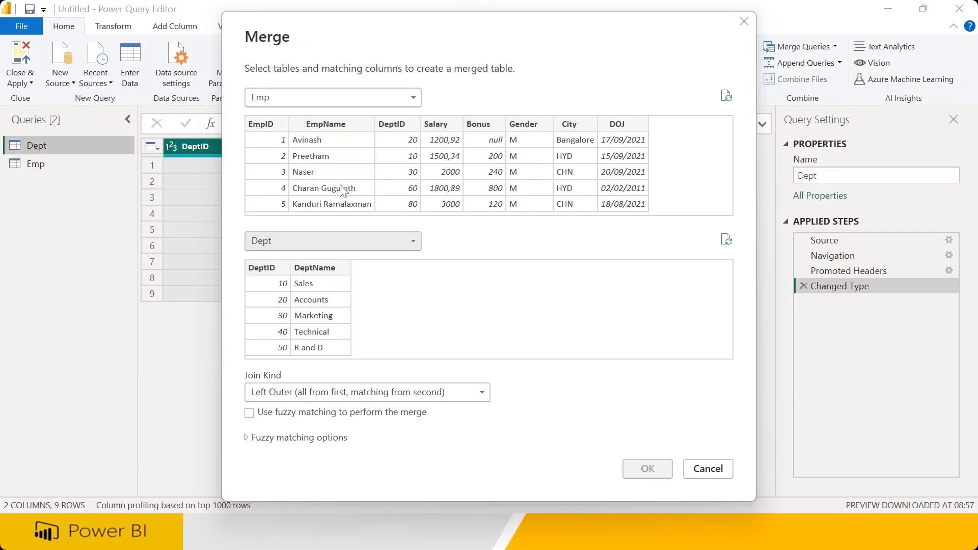
pyautogui.click(400, 124)
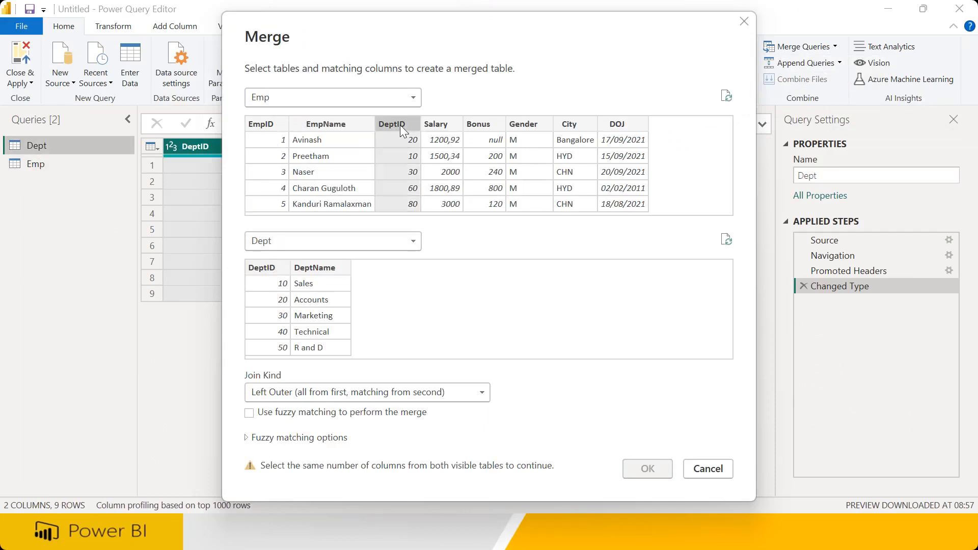
pyautogui.click(271, 268)
pyautogui.click(295, 393)
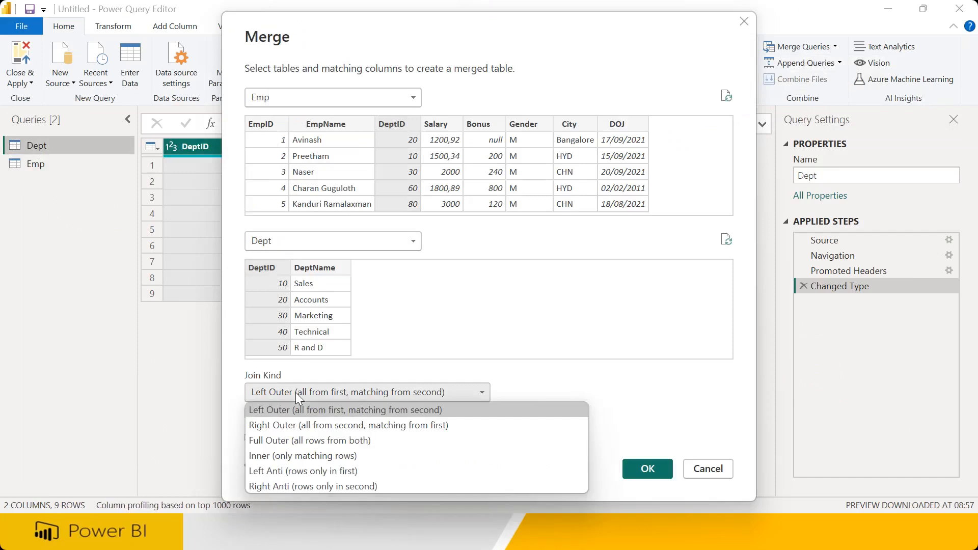
pyautogui.click(309, 456)
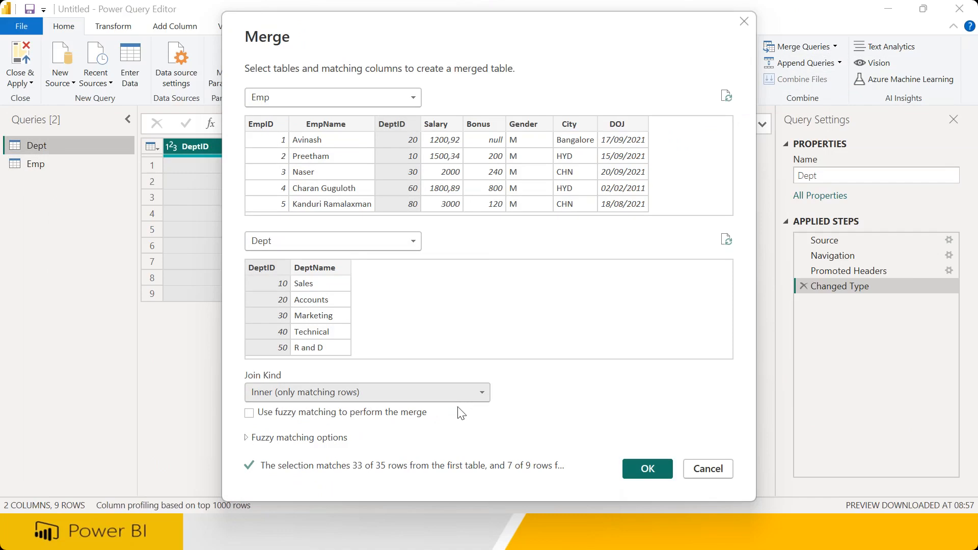
pyautogui.click(651, 466)
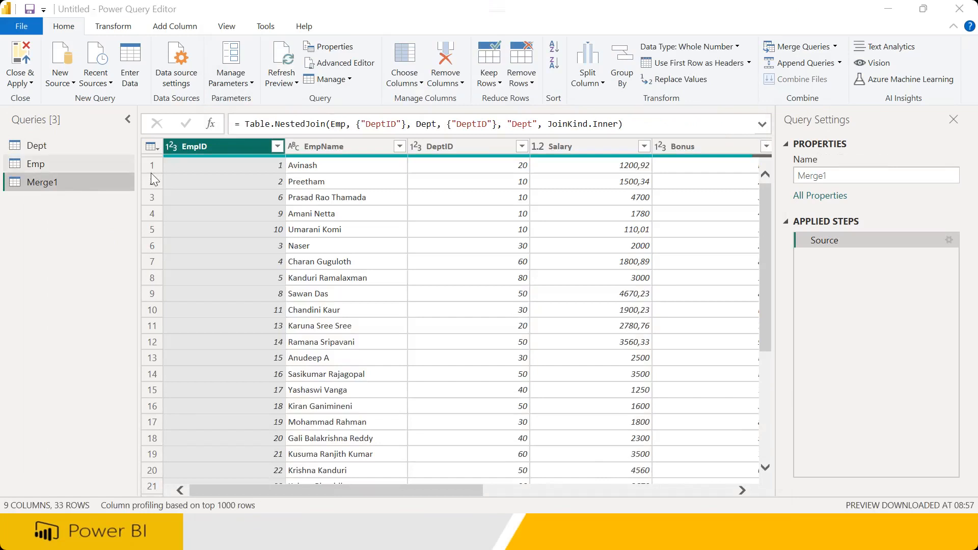
# Rename the merged query to 'Emp Inner Join Dept'
pyautogui.doubleClick(828, 176)
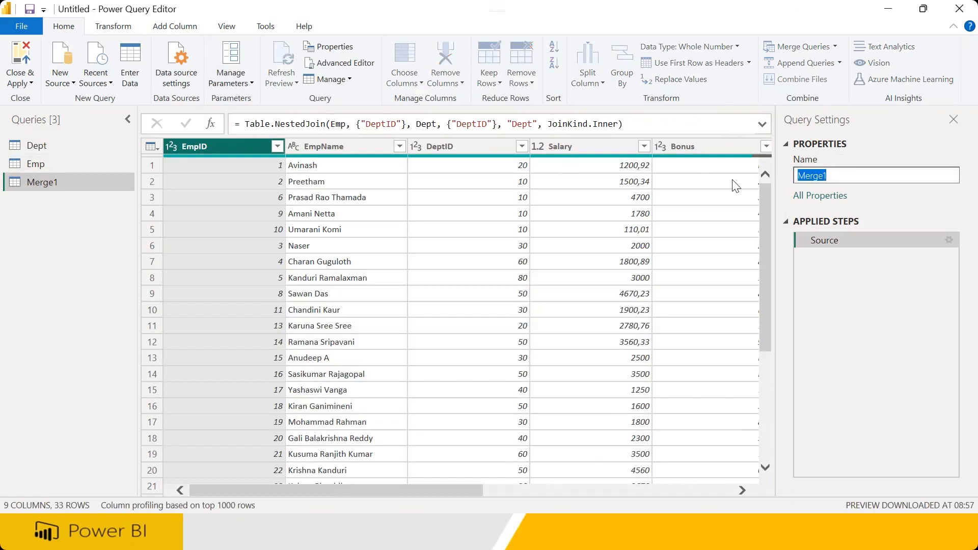
pyautogui.write('Emp Inner Join')
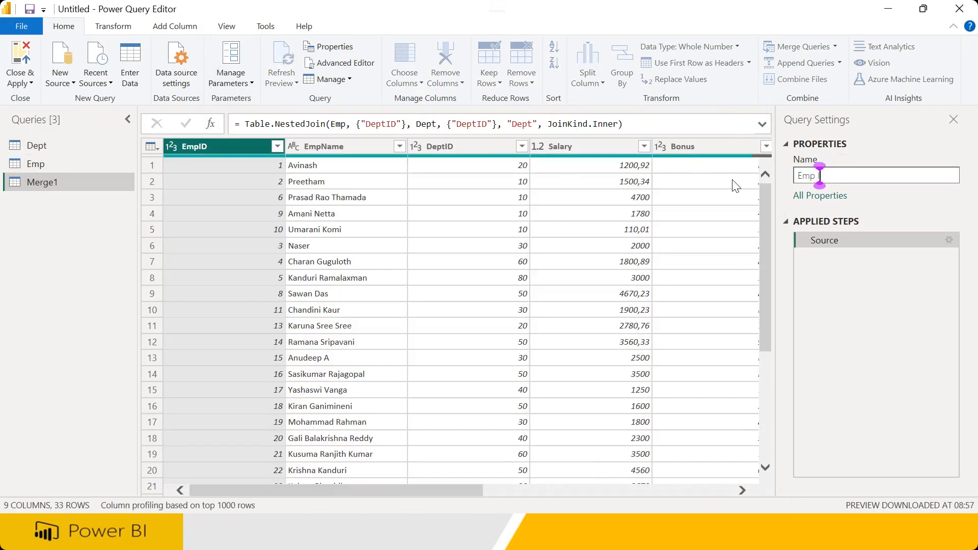
pyautogui.write(' Dept')
pyautogui.hotkey('ctrl', 'shift', 'Left')
pyautogui.hotkey('ctrl', 'shift', 'Left')
pyautogui.hotkey('ctrl', 'shift', 'Left')
pyautogui.hotkey('ctrl', 'shift', 'Left')
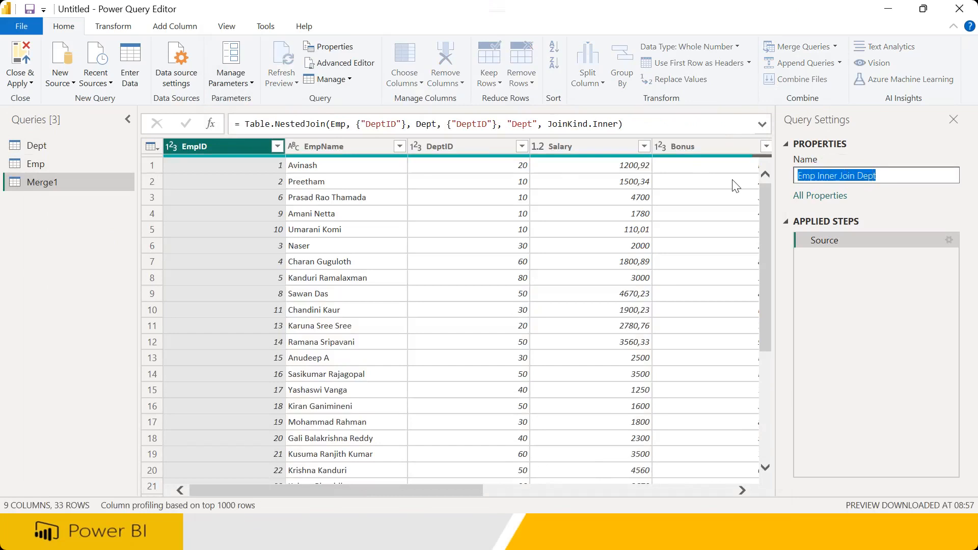
pyautogui.press('Return')
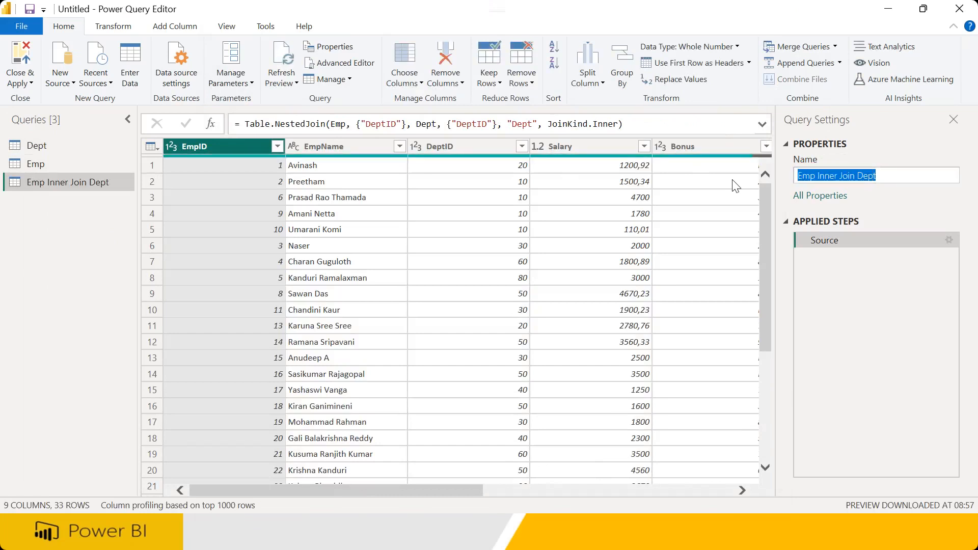
pyautogui.click(700, 487)
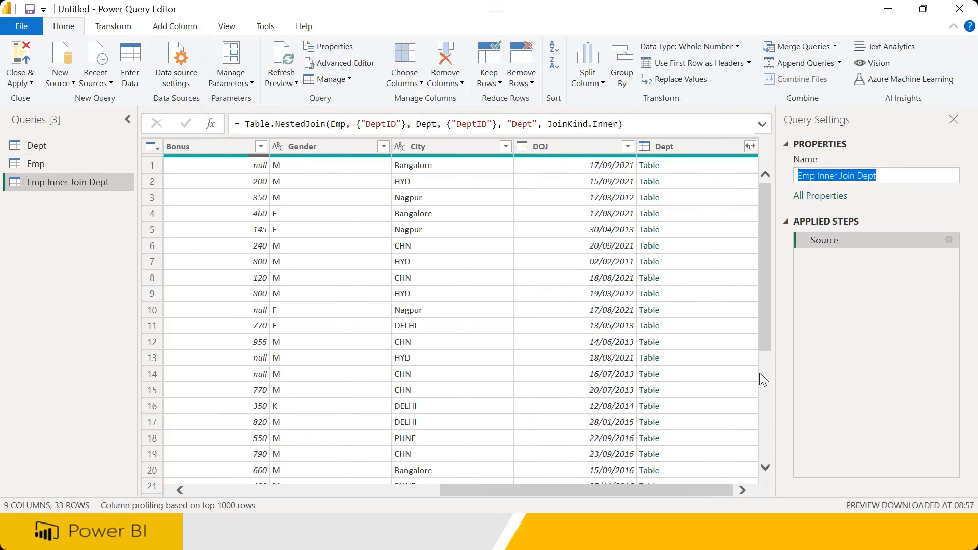
# Expand the Dept column into DeptID.1 and DeptName without the original-name prefix
pyautogui.click(750, 147)
pyautogui.click(528, 290)
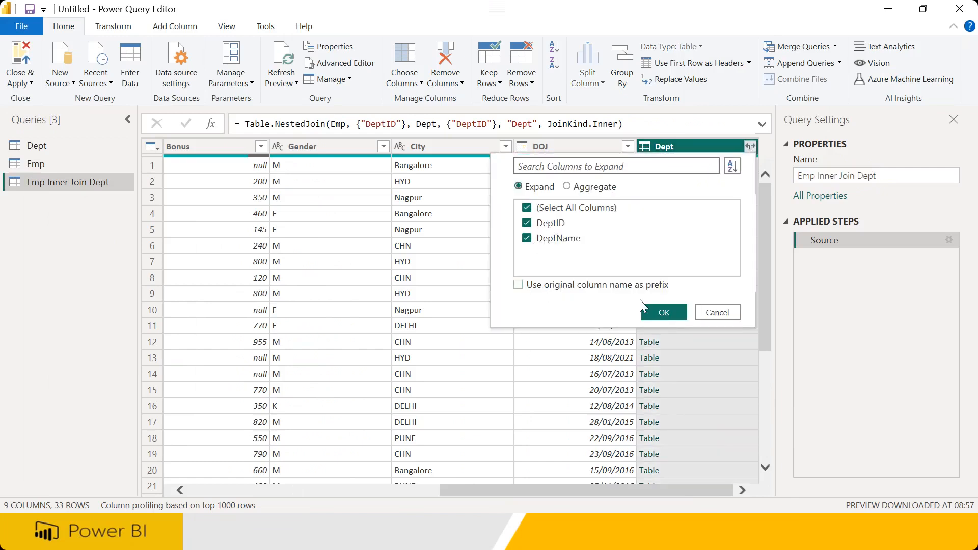
pyautogui.click(660, 312)
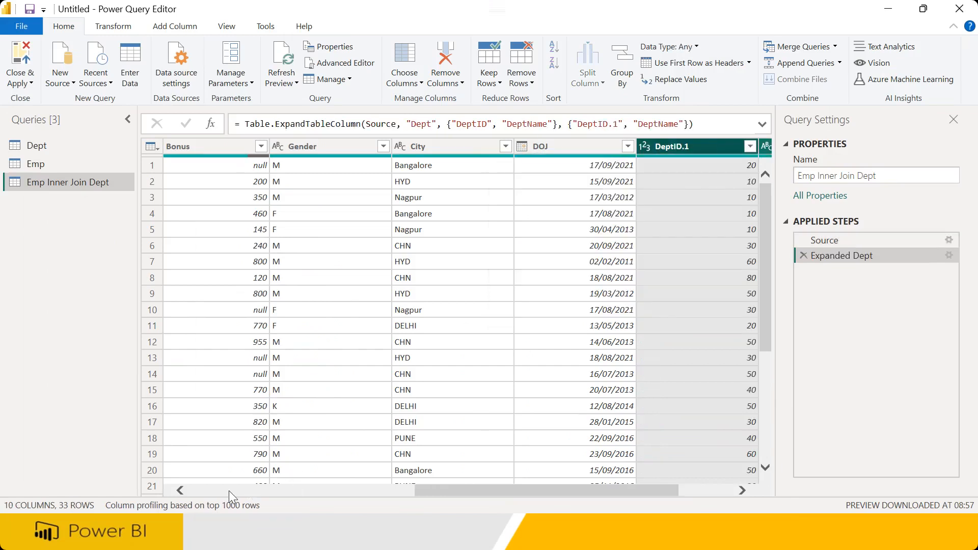
pyautogui.click(228, 490)
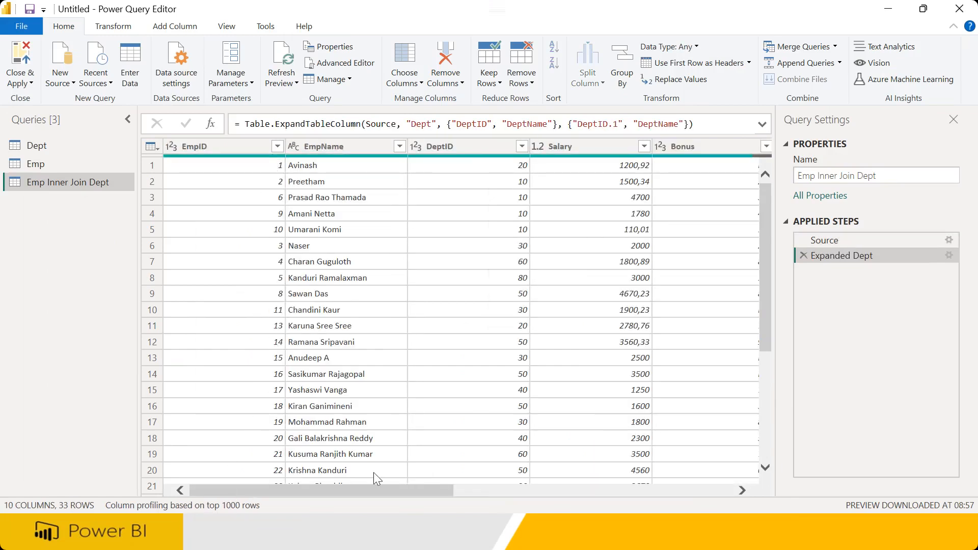
pyautogui.moveTo(375, 484); pyautogui.dragTo(673, 487)
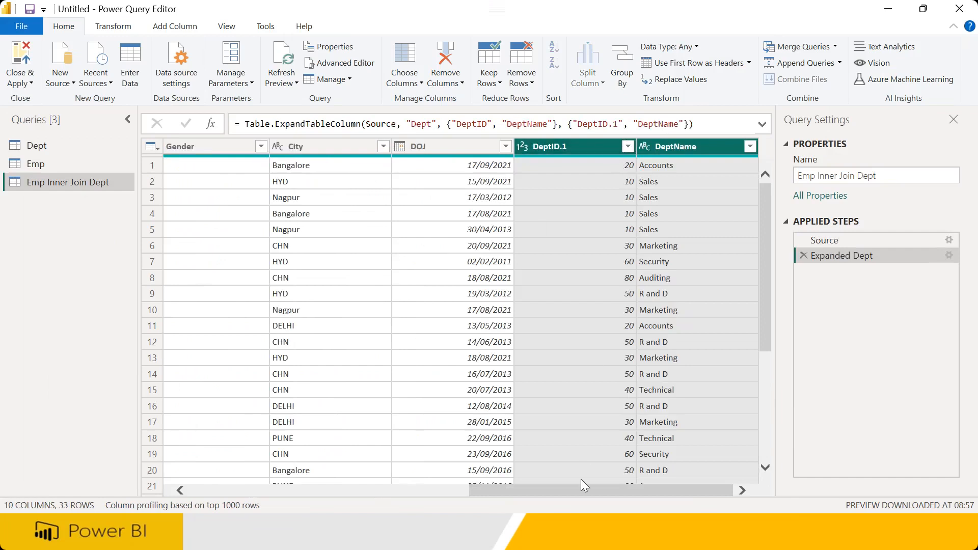
pyautogui.moveTo(576, 491); pyautogui.dragTo(427, 490)
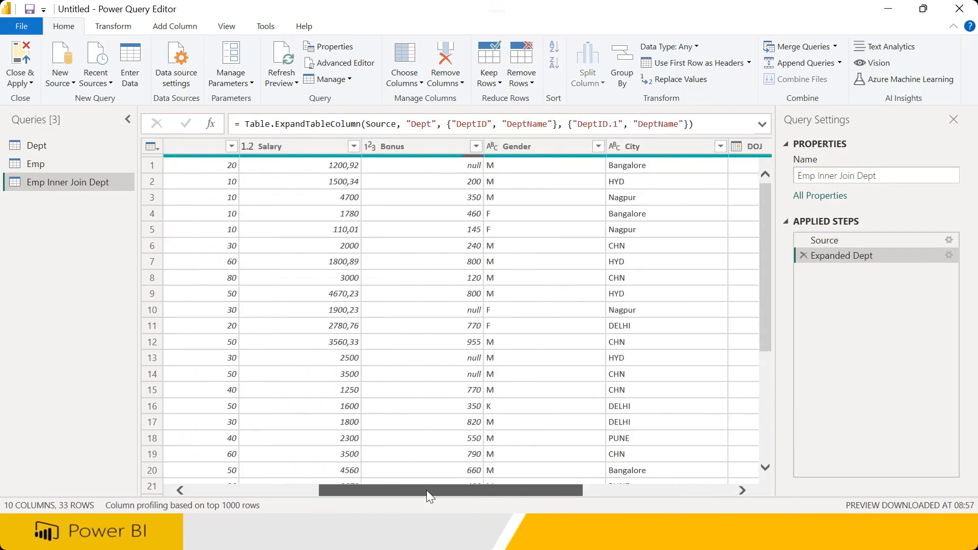
pyautogui.moveTo(348, 490); pyautogui.dragTo(273, 489)
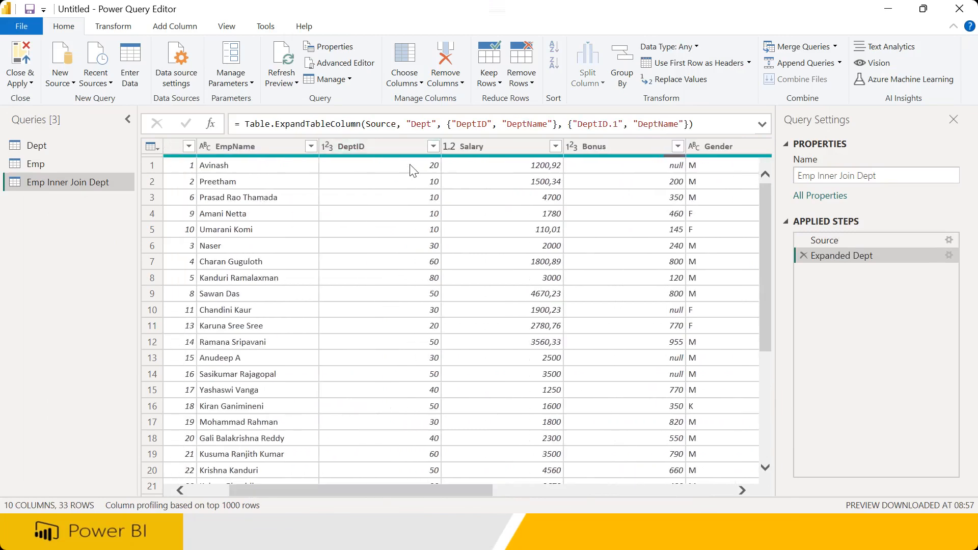
pyautogui.moveTo(464, 491); pyautogui.dragTo(710, 482)
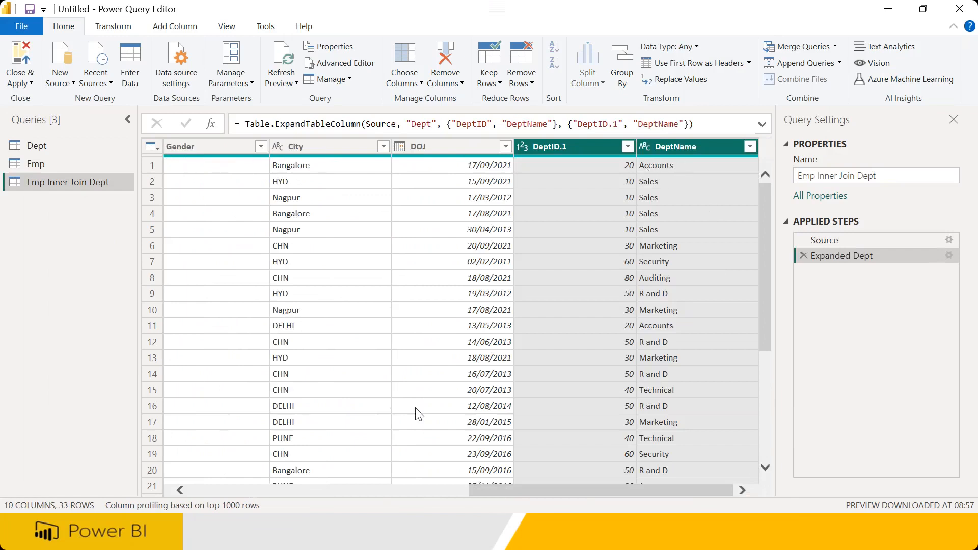
# Annotate the 33-row Emp Inner Join Dept result on screen
pyautogui.hotkey('ctrl', '2')
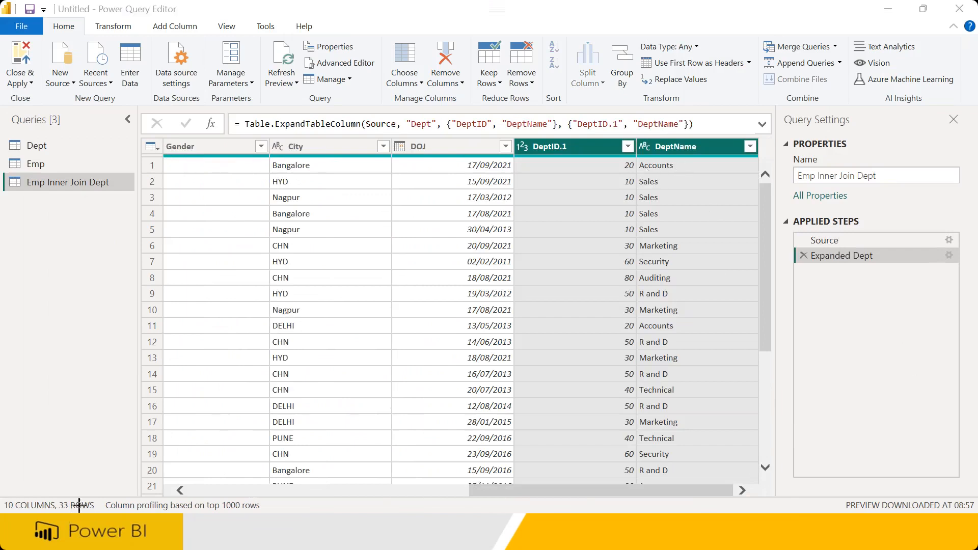
pyautogui.moveTo(68, 484)
pyautogui.mouseDown()
pyautogui.moveTo(76, 517)
pyautogui.moveTo(88, 482)
pyautogui.mouseUp()
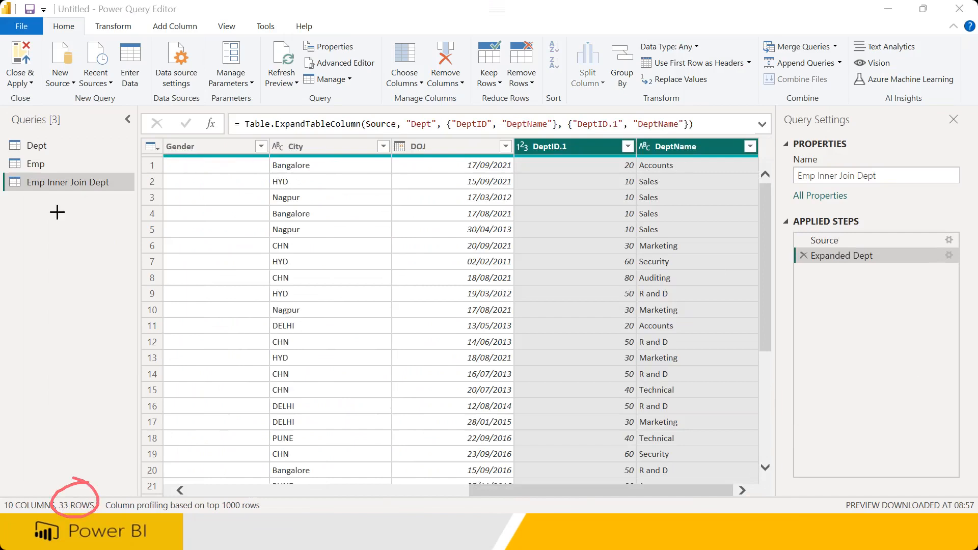
pyautogui.moveTo(47, 173)
pyautogui.mouseDown()
pyautogui.moveTo(23, 154)
pyautogui.moveTo(45, 176)
pyautogui.moveTo(83, 153)
pyautogui.moveTo(81, 181)
pyautogui.moveTo(135, 148)
pyautogui.moveTo(185, 172)
pyautogui.mouseUp()
pyautogui.moveTo(217, 165); pyautogui.dragTo(298, 188)
pyautogui.moveTo(264, 147)
pyautogui.mouseDown()
pyautogui.moveTo(266, 208)
pyautogui.moveTo(270, 152)
pyautogui.mouseUp()
pyautogui.moveTo(339, 177)
pyautogui.mouseDown()
pyautogui.moveTo(380, 170)
pyautogui.moveTo(385, 189)
pyautogui.mouseUp()
pyautogui.moveTo(402, 173)
pyautogui.mouseDown()
pyautogui.moveTo(433, 201)
pyautogui.moveTo(420, 210)
pyautogui.mouseUp()
pyautogui.moveTo(447, 181)
pyautogui.mouseDown()
pyautogui.moveTo(467, 196)
pyautogui.moveTo(464, 227)
pyautogui.mouseUp()
pyautogui.moveTo(437, 260); pyautogui.dragTo(535, 263)
pyautogui.moveTo(49, 137)
pyautogui.mouseDown()
pyautogui.moveTo(37, 154)
pyautogui.moveTo(51, 139)
pyautogui.mouseUp()
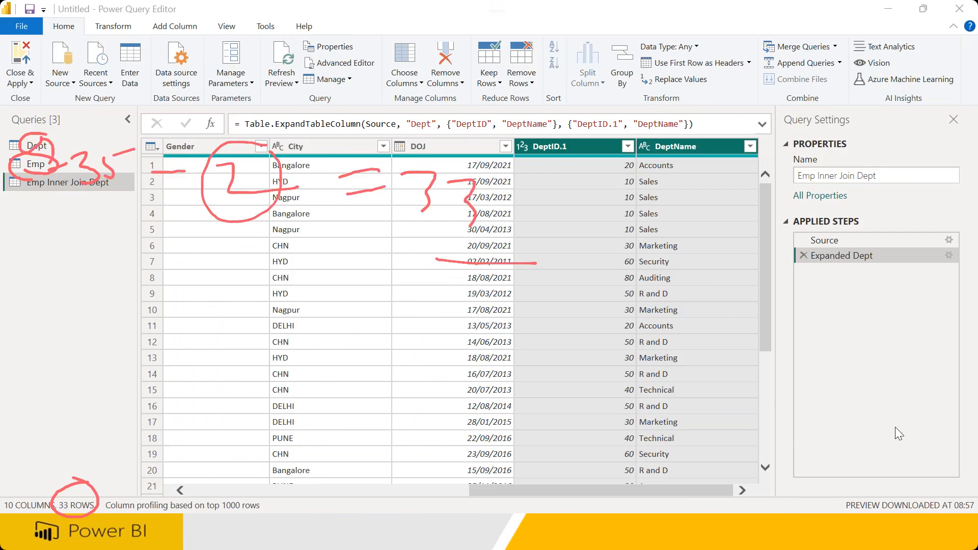
pyautogui.click(775, 429)
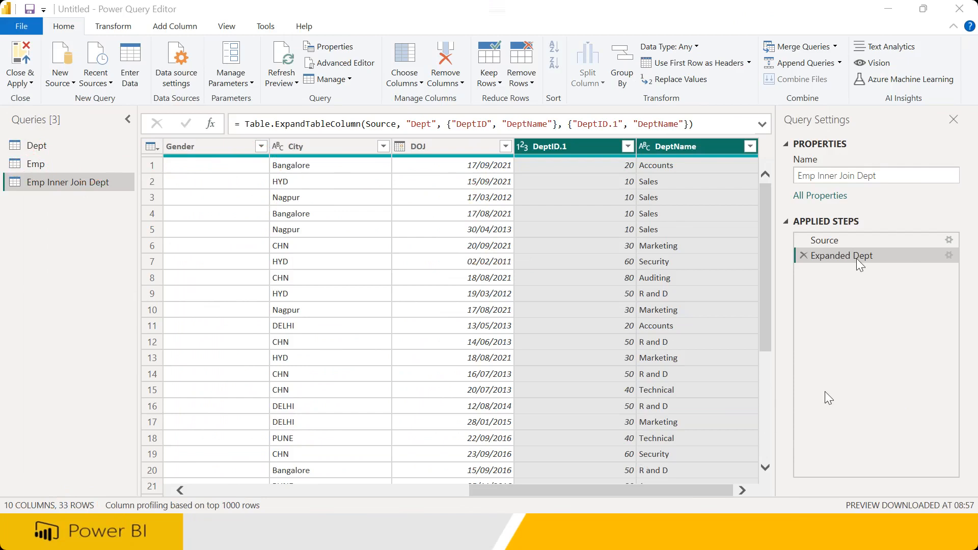
pyautogui.click(835, 46)
# Set up a new Left Outer merge of Emp with Dept, matching DeptID in both
pyautogui.click(832, 81)
pyautogui.click(317, 100)
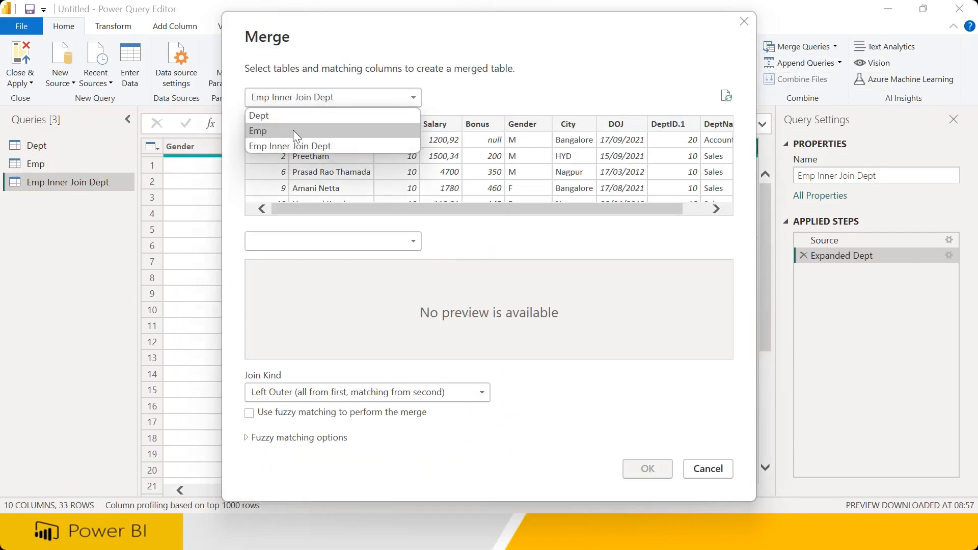
pyautogui.click(293, 130)
pyautogui.click(281, 246)
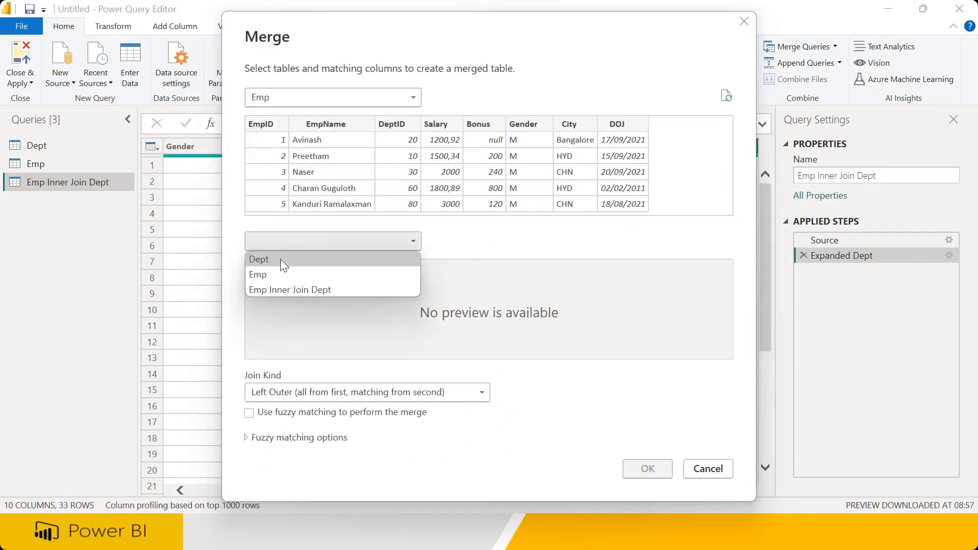
pyautogui.click(280, 259)
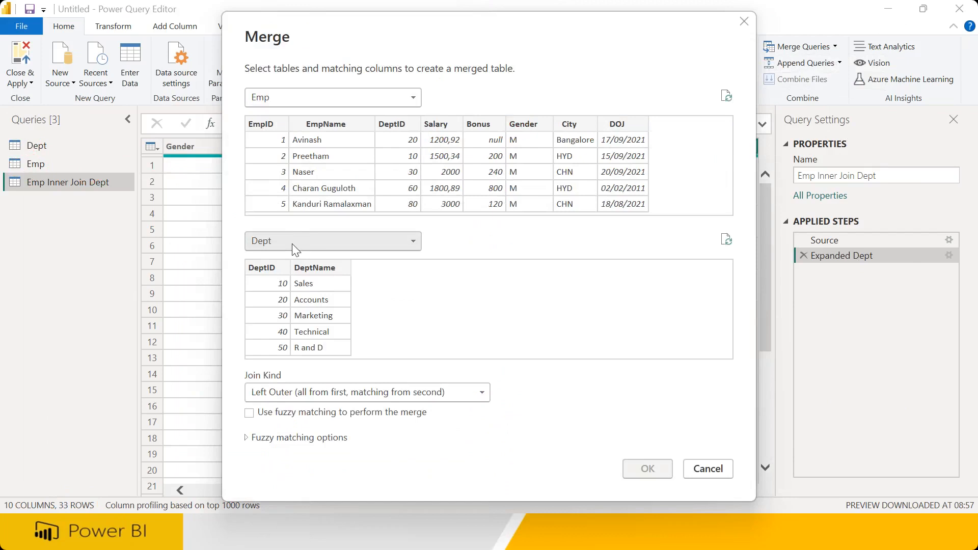
pyautogui.click(290, 392)
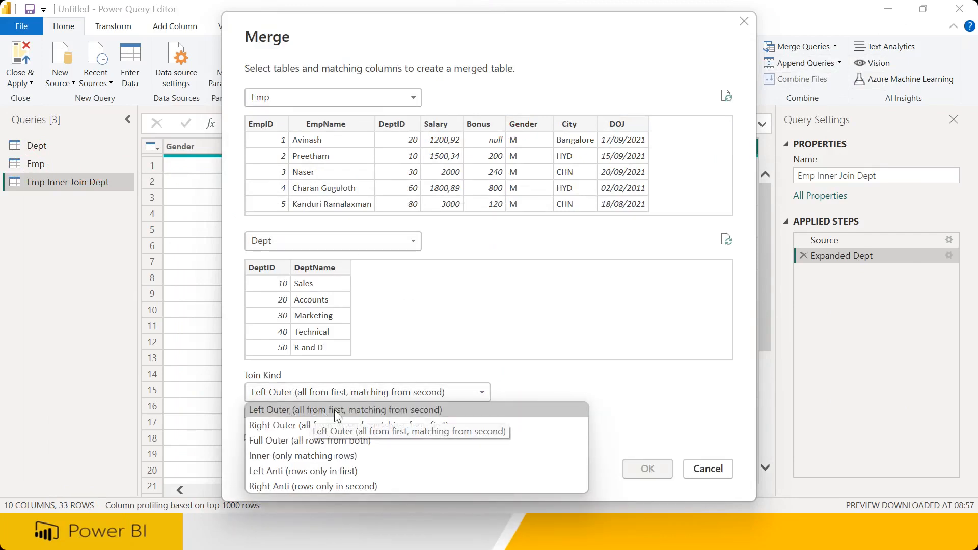
pyautogui.click(285, 410)
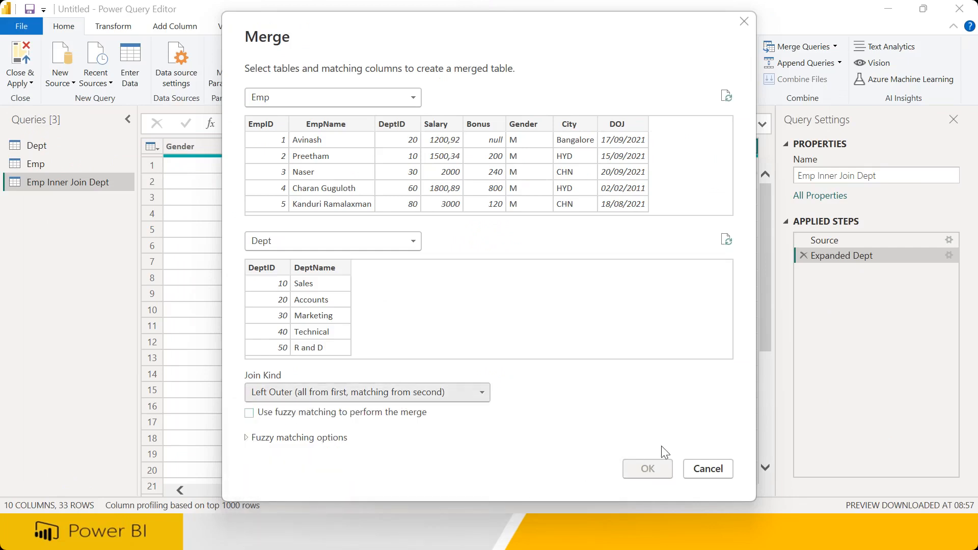
pyautogui.click(395, 124)
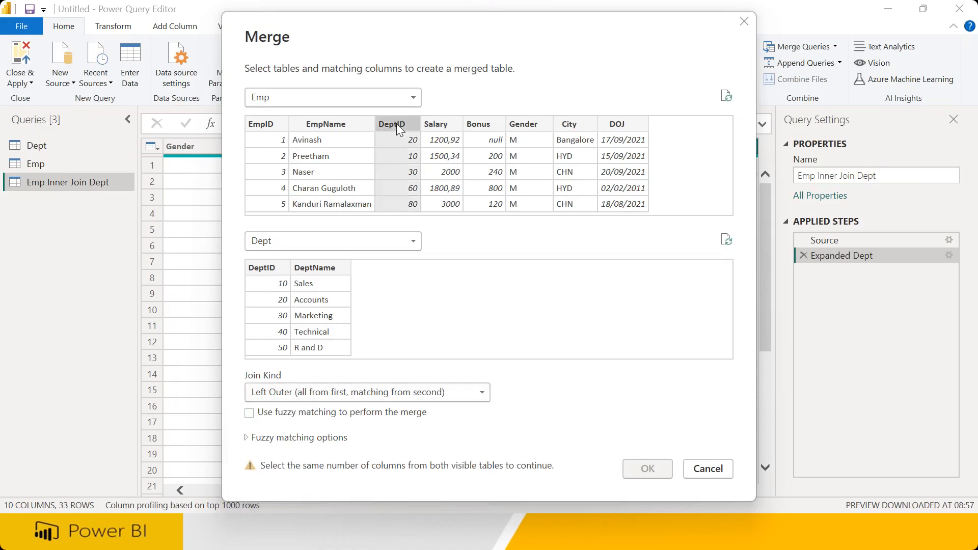
pyautogui.click(274, 268)
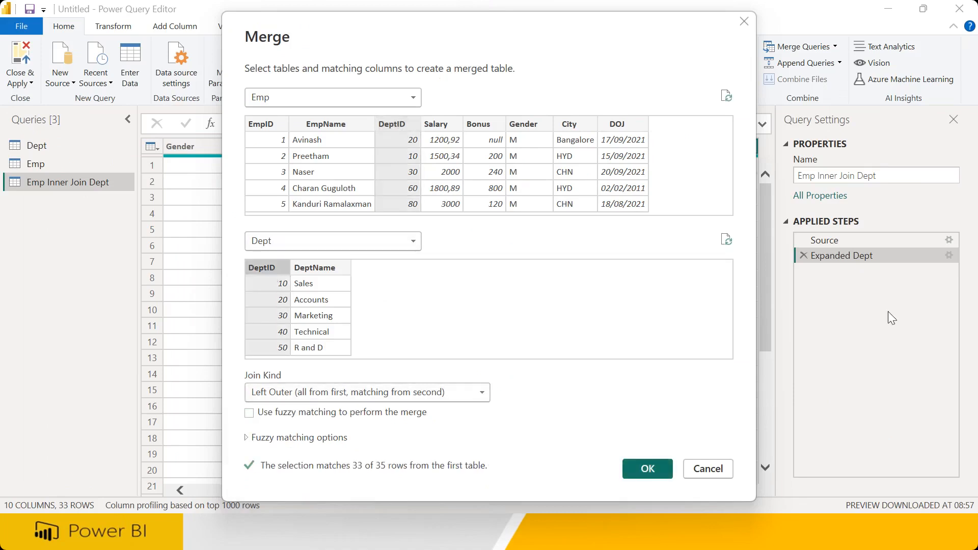
# Highlight Emp as the left table and its DeptID match column, then confirm the merge
pyautogui.moveTo(245, 104)
pyautogui.mouseDown()
pyautogui.moveTo(297, 66)
pyautogui.moveTo(254, 113)
pyautogui.mouseUp()
pyautogui.moveTo(382, 72)
pyautogui.mouseDown()
pyautogui.moveTo(382, 135)
pyautogui.moveTo(415, 133)
pyautogui.mouseUp()
pyautogui.moveTo(310, 223)
pyautogui.mouseDown()
pyautogui.moveTo(278, 223)
pyautogui.moveTo(304, 237)
pyautogui.mouseUp()
pyautogui.moveTo(372, 306)
pyautogui.mouseDown()
pyautogui.moveTo(382, 246)
pyautogui.moveTo(408, 305)
pyautogui.moveTo(426, 310)
pyautogui.mouseUp()
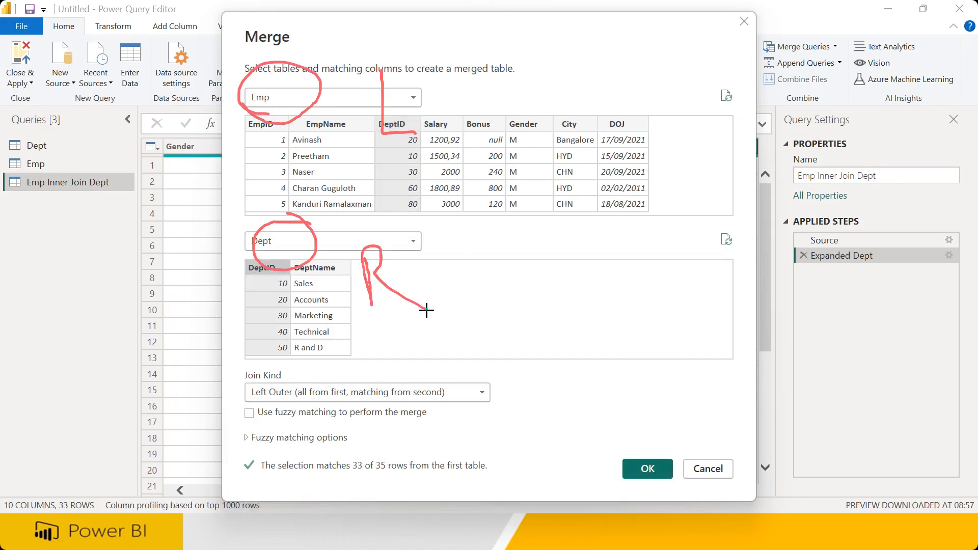
pyautogui.moveTo(290, 102); pyautogui.dragTo(231, 131)
pyautogui.moveTo(386, 158); pyautogui.dragTo(454, 136)
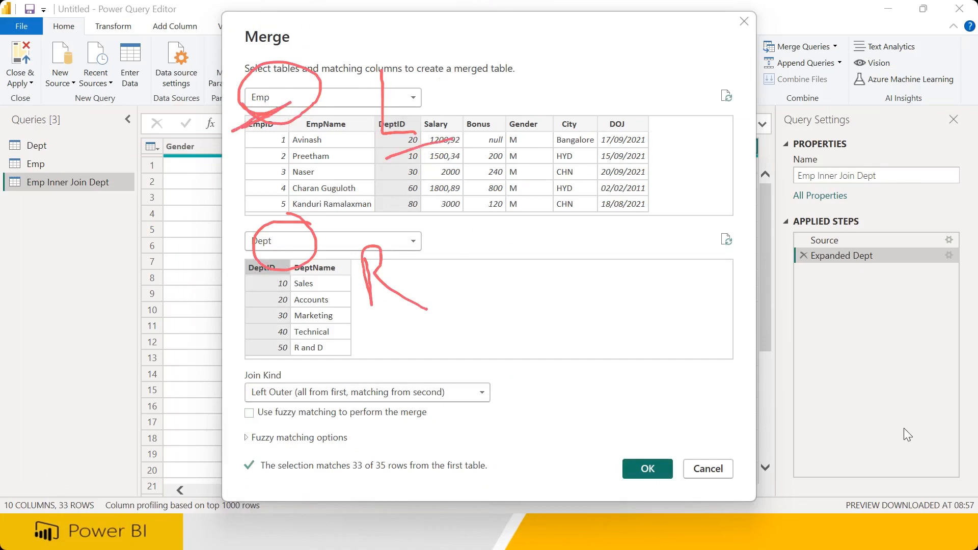
pyautogui.press('e')
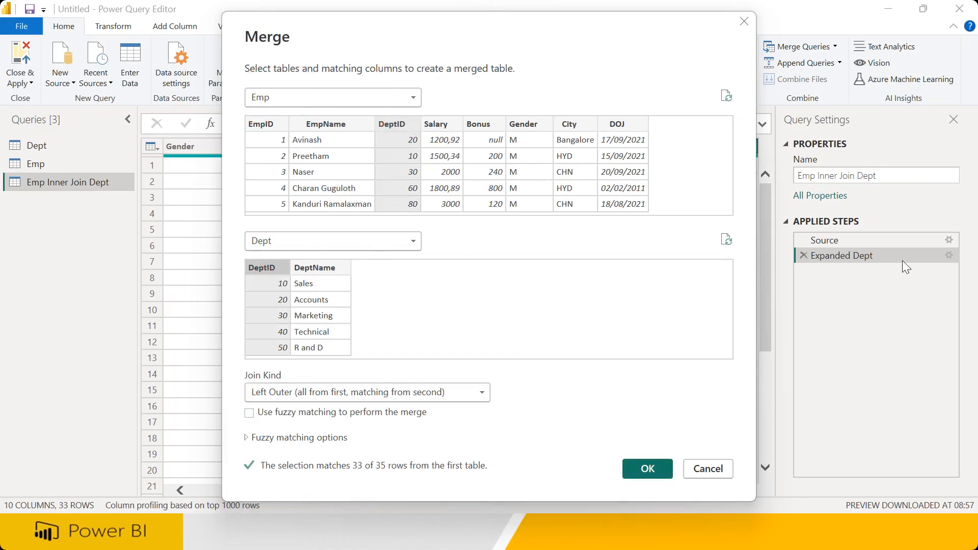
pyautogui.click(653, 467)
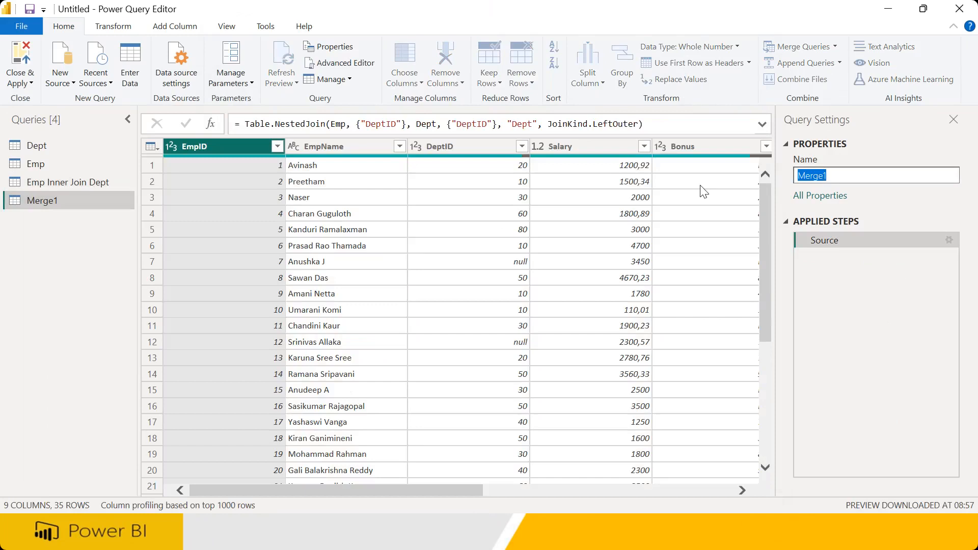
# Rename the new query to 'Emp Left Join Dept'
pyautogui.write('Emp Inner Join Dept')
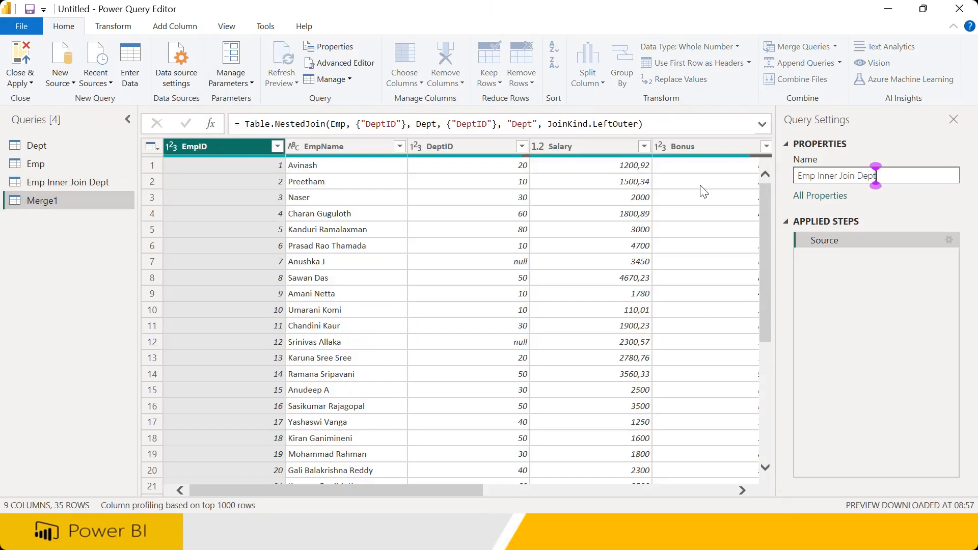
pyautogui.hotkey('shift', 'Right')
pyautogui.hotkey('shift', 'Right')
pyautogui.hotkey('shift', 'Right')
pyautogui.hotkey('shift', 'Right')
pyautogui.hotkey('shift', 'Right')
pyautogui.hotkey('shift', 'Right')
pyautogui.write('Left')
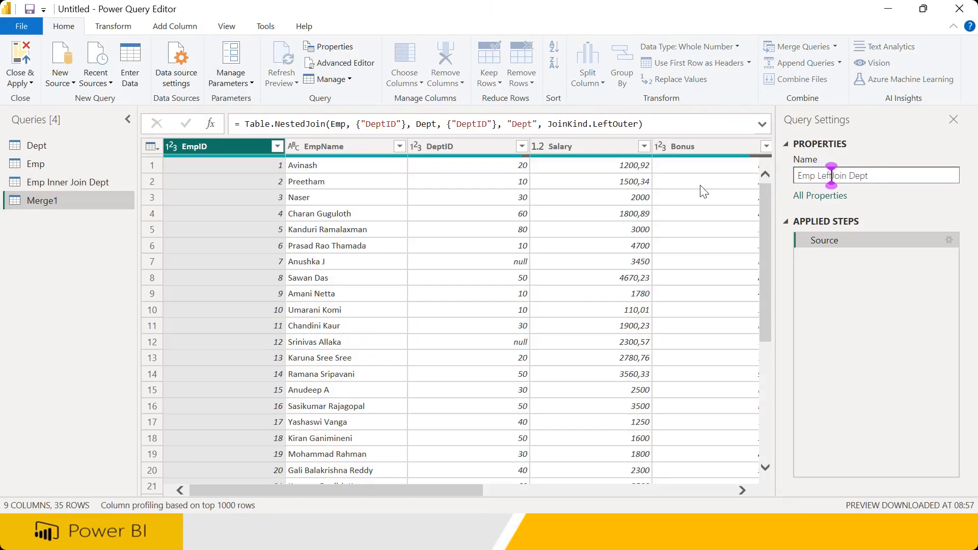
pyautogui.click(703, 191)
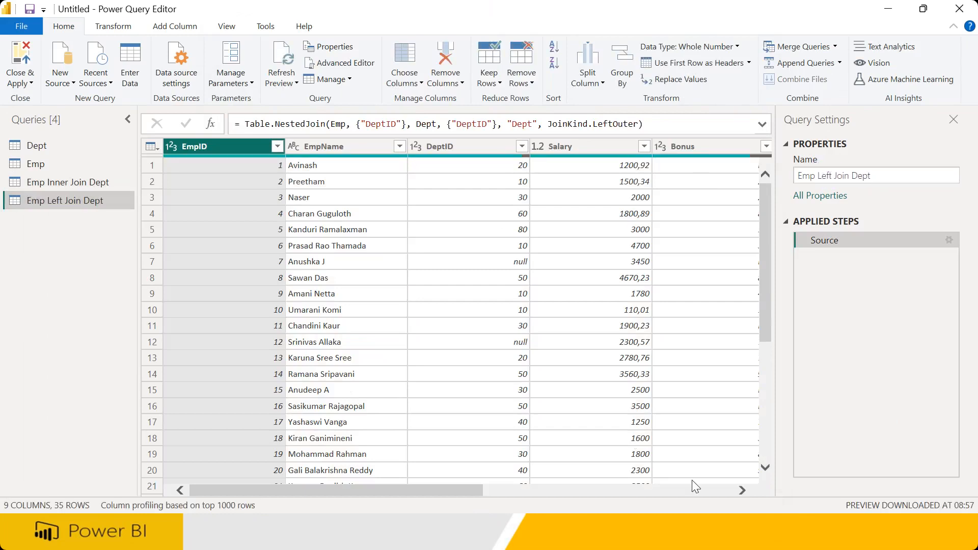
# Expand Dept into DeptID.1 and DeptName and mark rows 10 and 12 with null departments
pyautogui.click(727, 490)
pyautogui.click(751, 146)
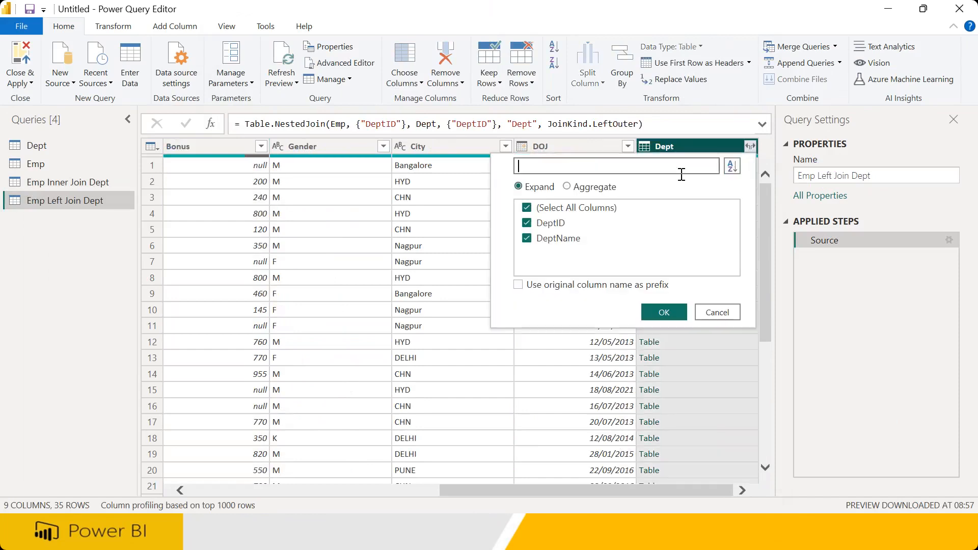
pyautogui.click(660, 316)
pyautogui.click(707, 491)
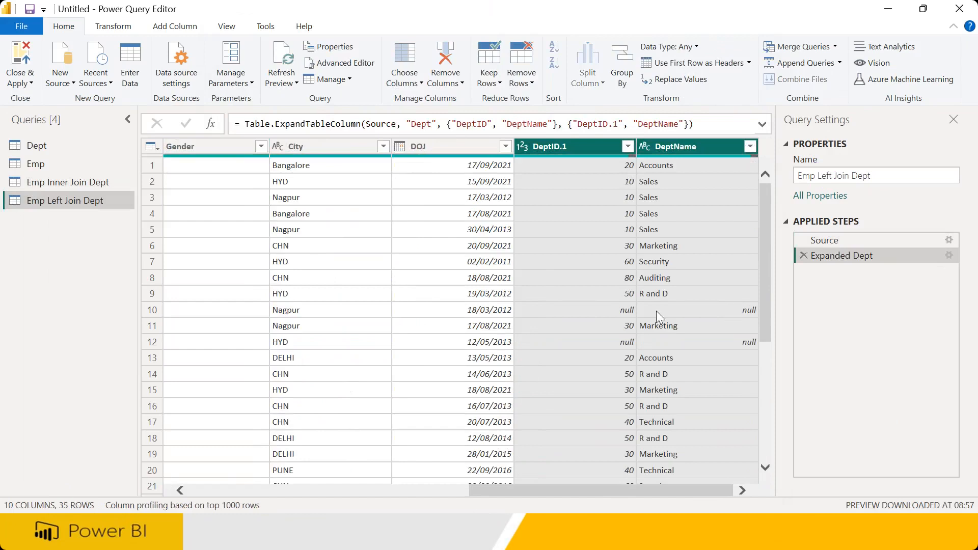
pyautogui.hotkey('ctrl', '2')
pyautogui.moveTo(618, 312); pyautogui.dragTo(733, 306)
pyautogui.moveTo(625, 339); pyautogui.dragTo(738, 335)
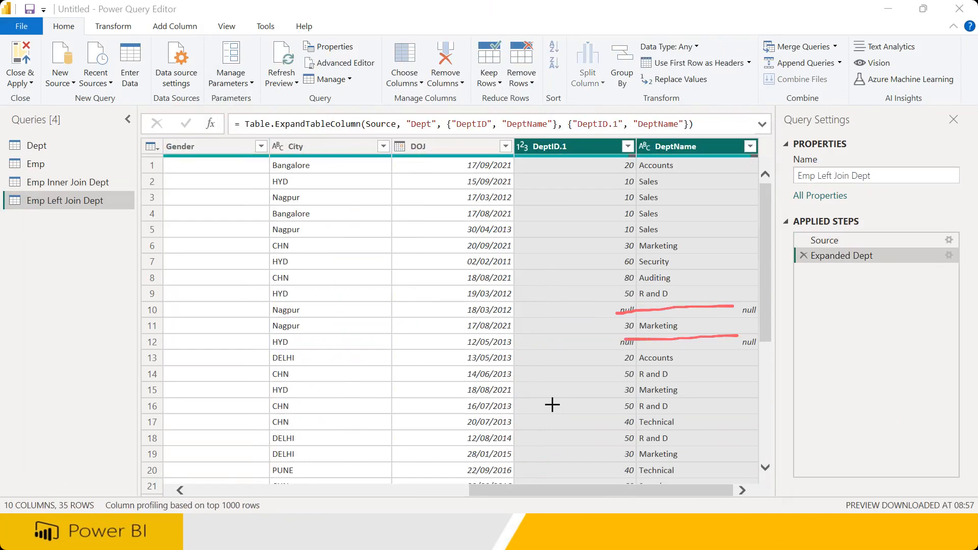
pyautogui.moveTo(689, 162); pyautogui.dragTo(695, 304)
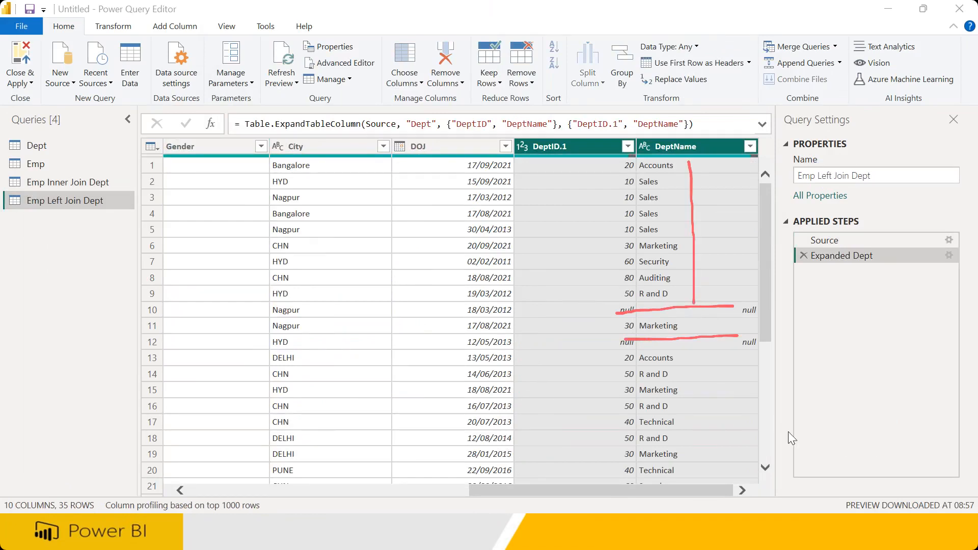
pyautogui.press('Escape')
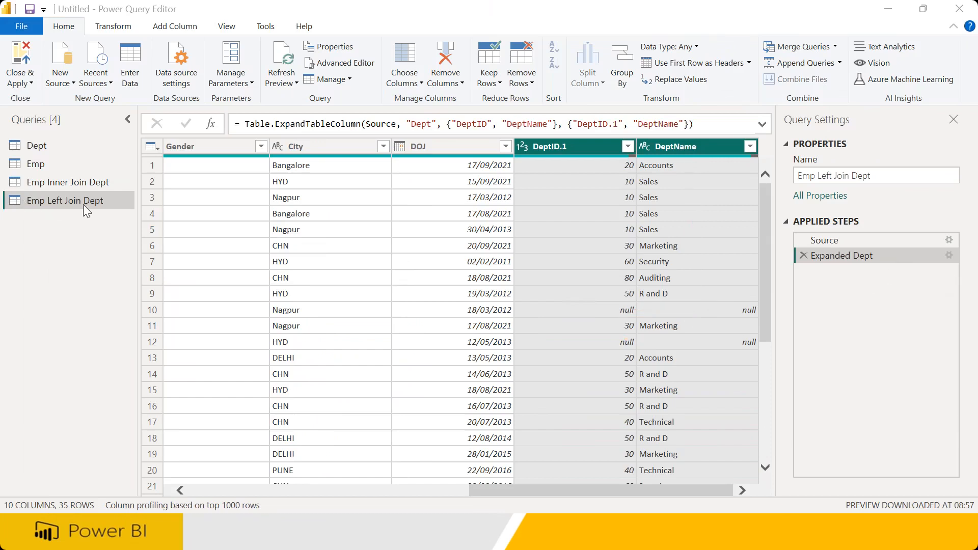
# Configure a new merge of Emp and Dept as Right Outer, matching DeptID in both tables
pyautogui.click(835, 46)
pyautogui.click(835, 82)
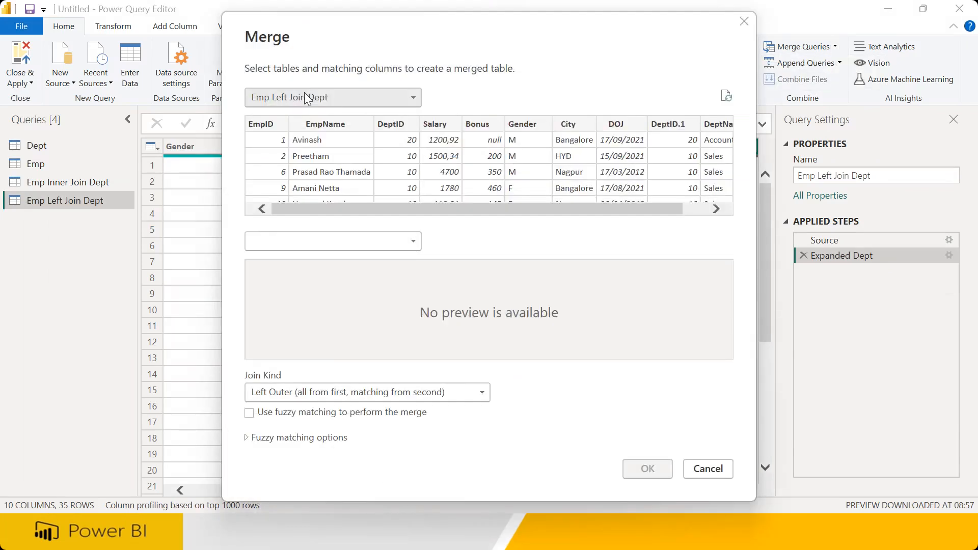
pyautogui.click(306, 98)
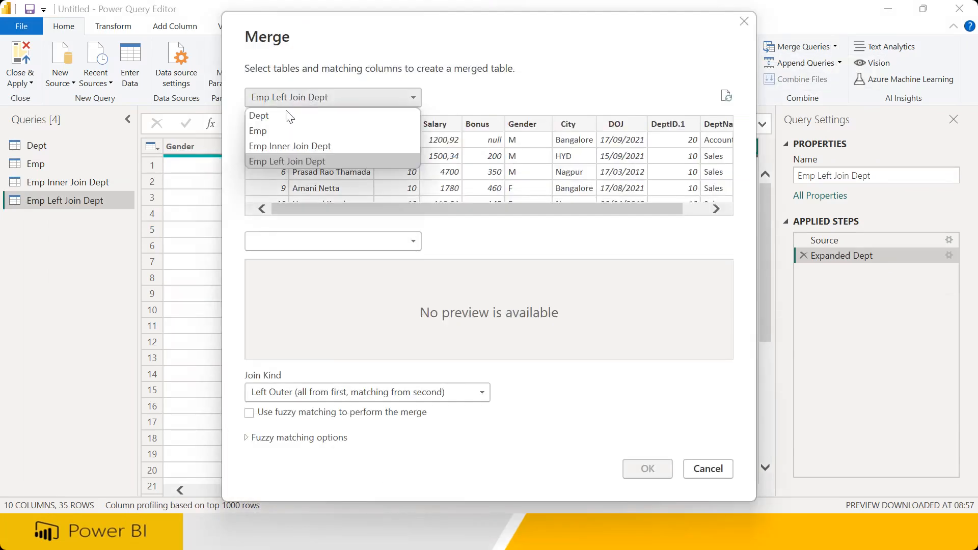
pyautogui.click(283, 131)
pyautogui.click(285, 241)
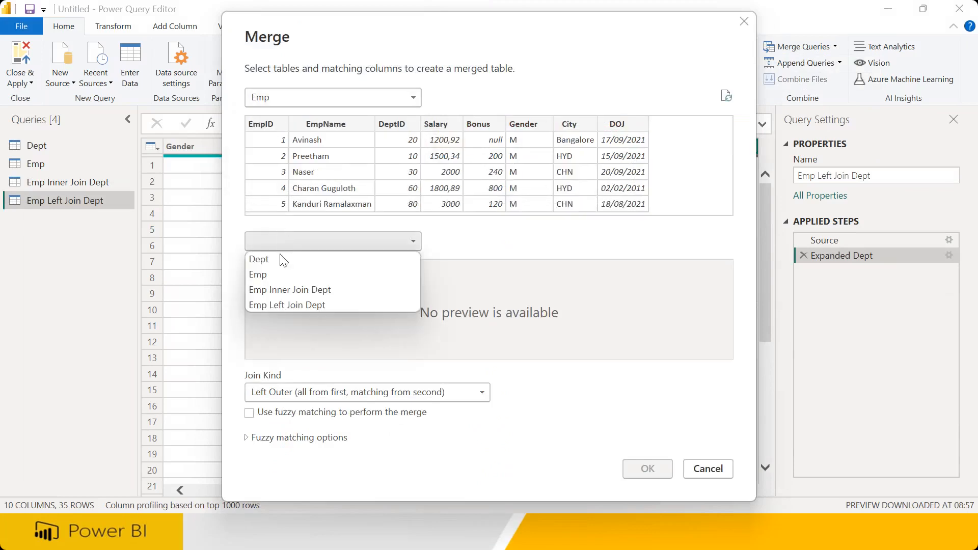
pyautogui.click(281, 257)
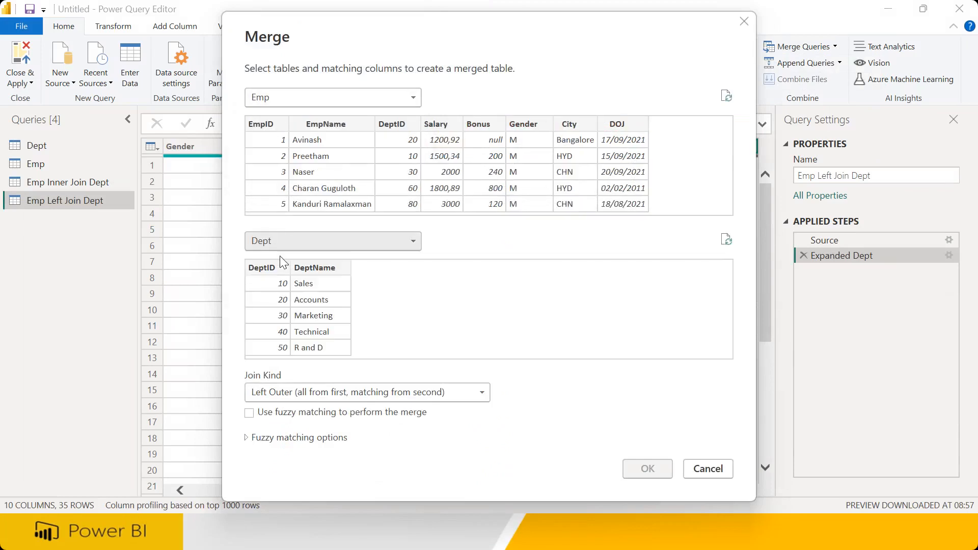
pyautogui.click(315, 395)
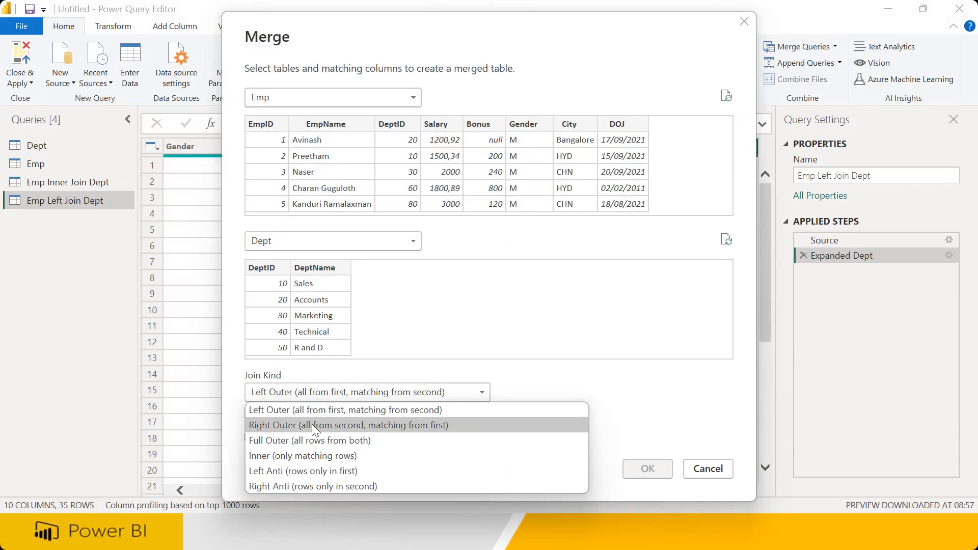
pyautogui.click(311, 425)
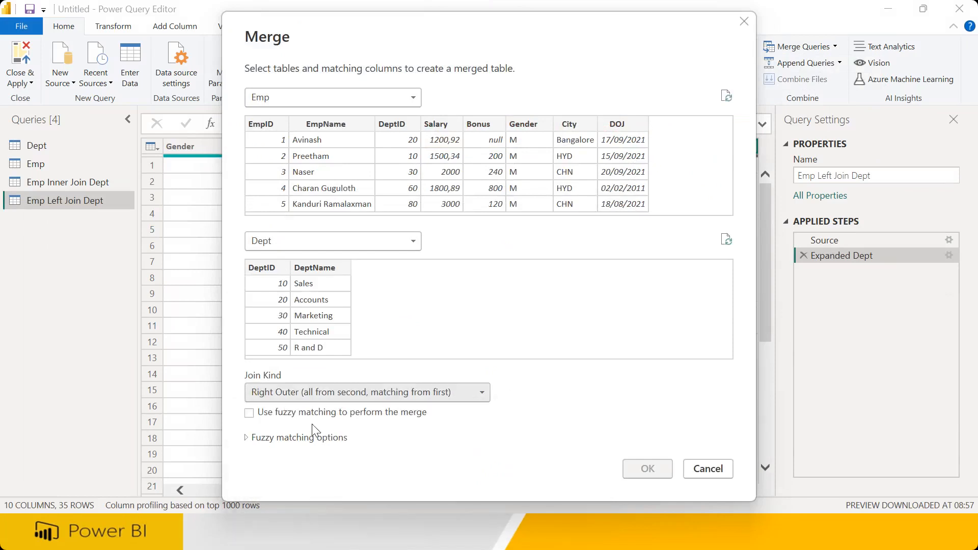
pyautogui.click(402, 124)
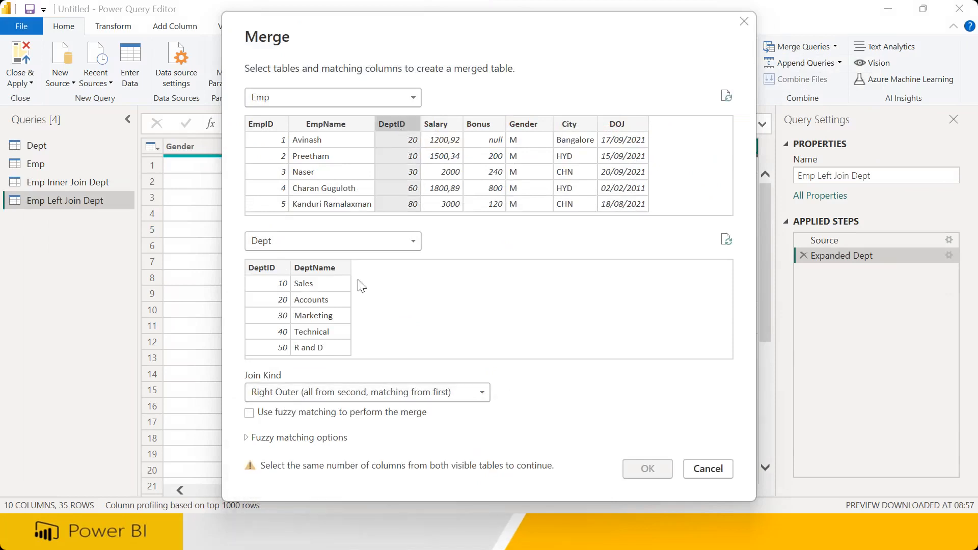
pyautogui.click(265, 268)
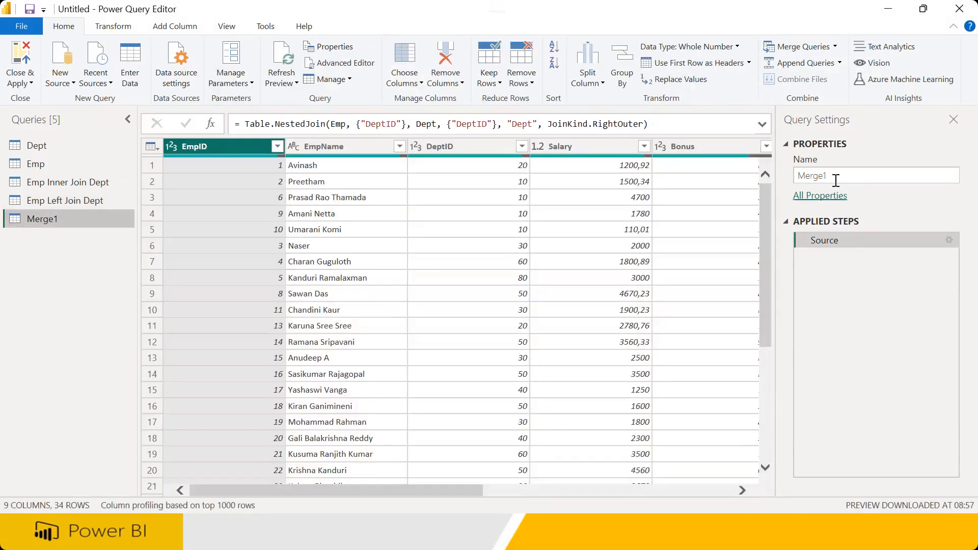
# Rename the new query to 'Emp Right Join Dept'
pyautogui.write('Emp Inner Join Dept')
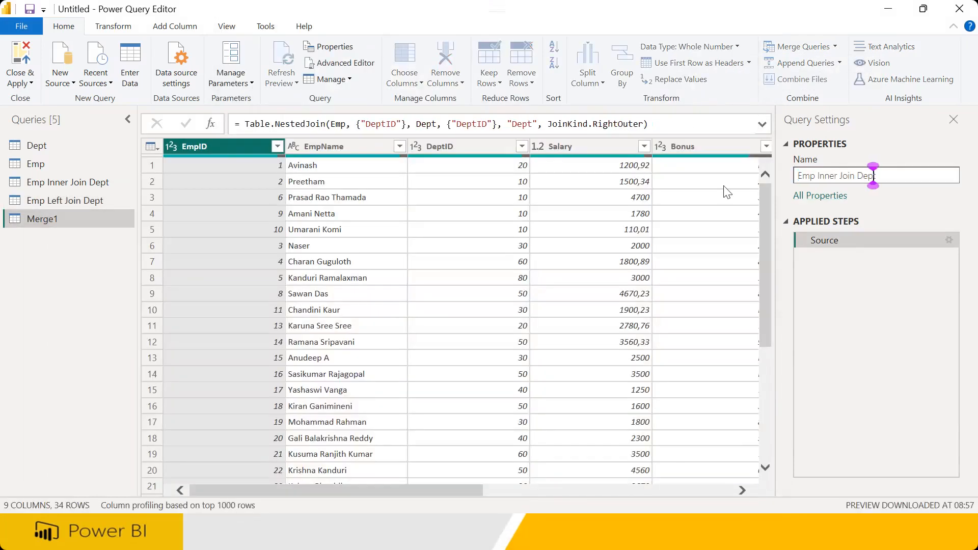
pyautogui.hotkey('shift', 'Left')
pyautogui.hotkey('shift', 'Left')
pyautogui.hotkey('shift', 'Left')
pyautogui.hotkey('shift', 'Left')
pyautogui.hotkey('shift', 'Left')
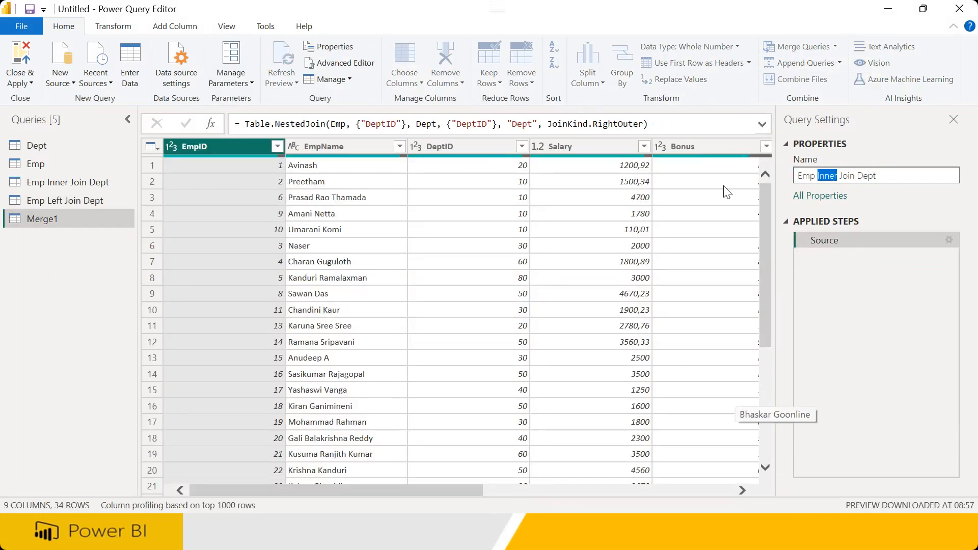
pyautogui.write('Right')
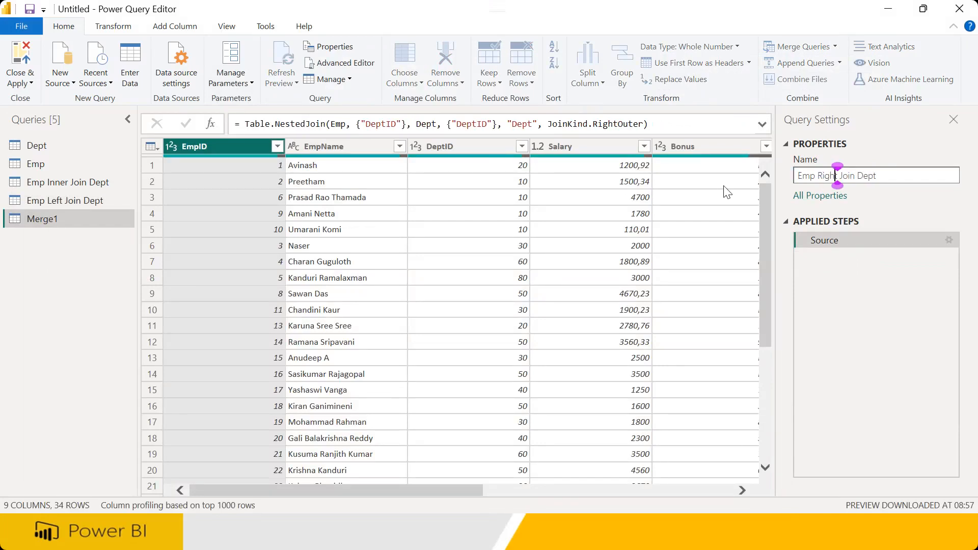
pyautogui.press('Return')
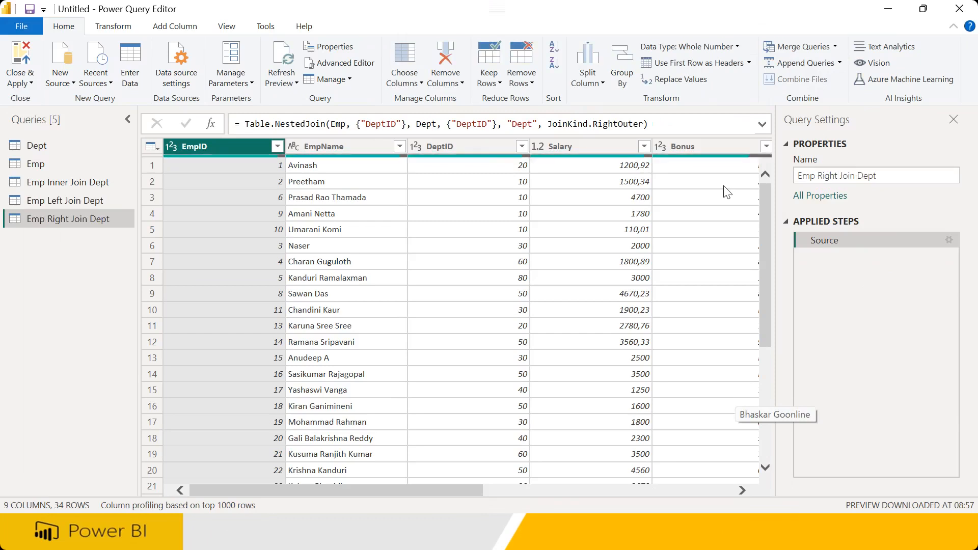
# Expand Dept into DeptID.1 and DeptName and scroll to the last rows
pyautogui.click(733, 490)
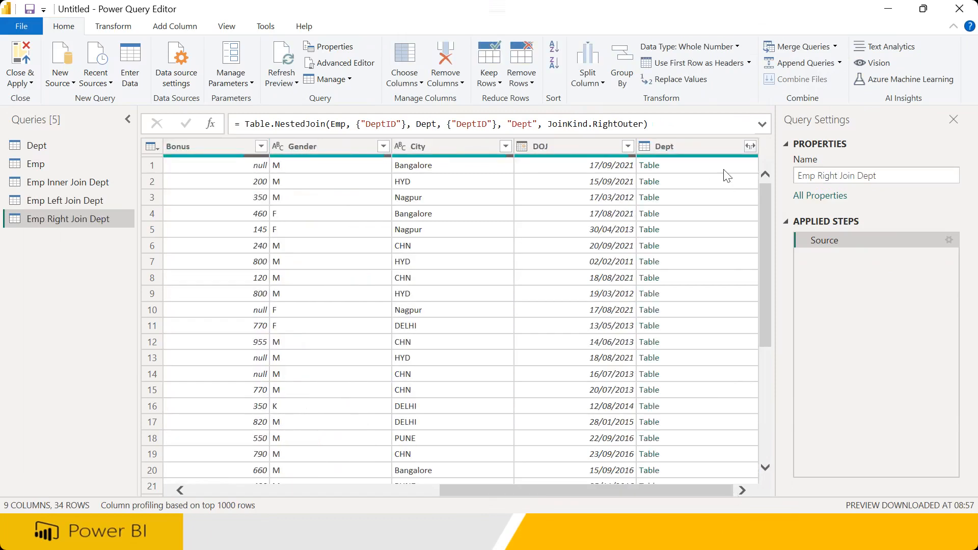
pyautogui.click(750, 146)
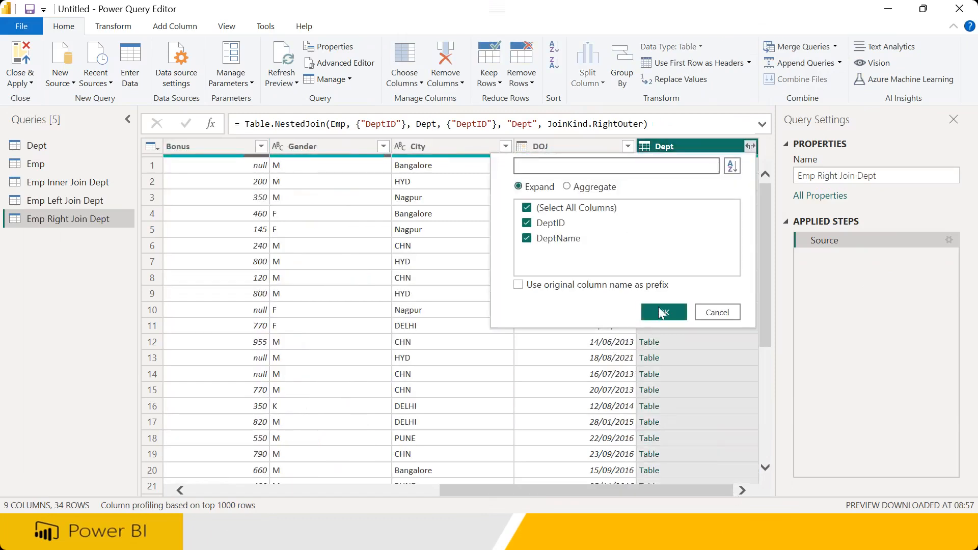
pyautogui.click(661, 312)
pyautogui.scroll(-3, 768, 349)
pyautogui.scroll(-2, 768, 427)
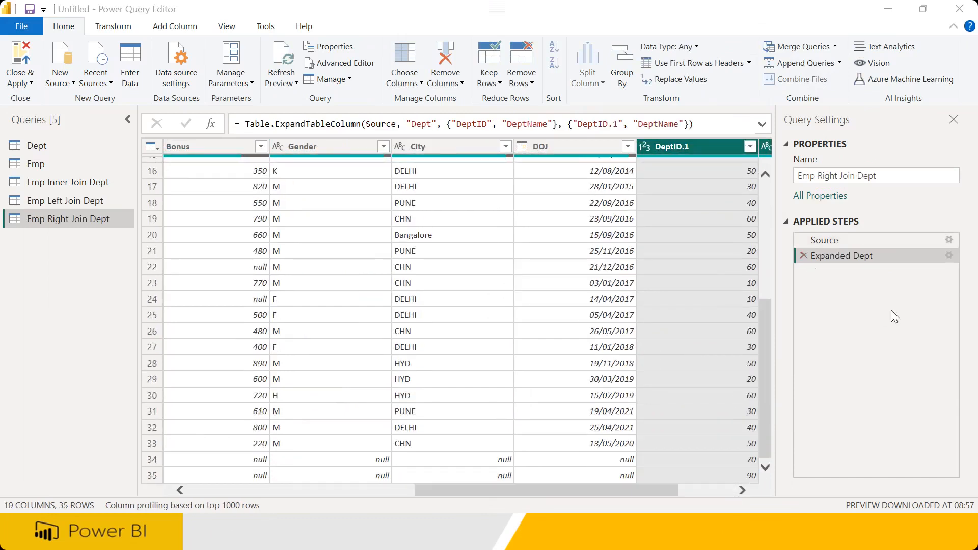
# Mark departments 70 and 90, whose employee fields are null in rows 34 and 35
pyautogui.moveTo(760, 452)
pyautogui.mouseDown()
pyautogui.moveTo(720, 457)
pyautogui.moveTo(752, 451)
pyautogui.mouseUp()
pyautogui.moveTo(400, 458); pyautogui.dragTo(558, 461)
pyautogui.moveTo(239, 457); pyautogui.dragTo(350, 458)
pyautogui.moveTo(241, 478); pyautogui.dragTo(355, 480)
pyautogui.moveTo(415, 483)
pyautogui.mouseDown()
pyautogui.moveTo(613, 477)
pyautogui.moveTo(626, 458)
pyautogui.mouseUp()
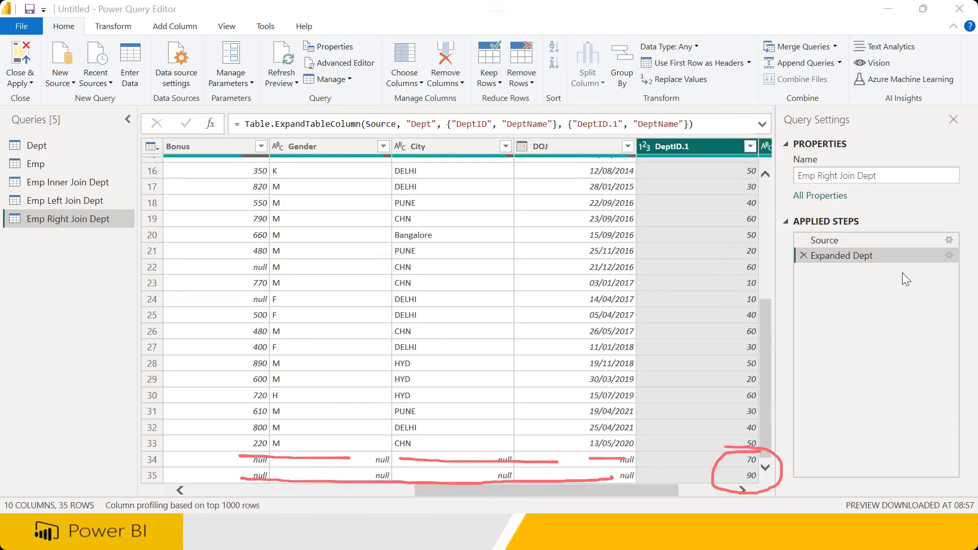
pyautogui.moveTo(663, 488); pyautogui.dragTo(732, 491)
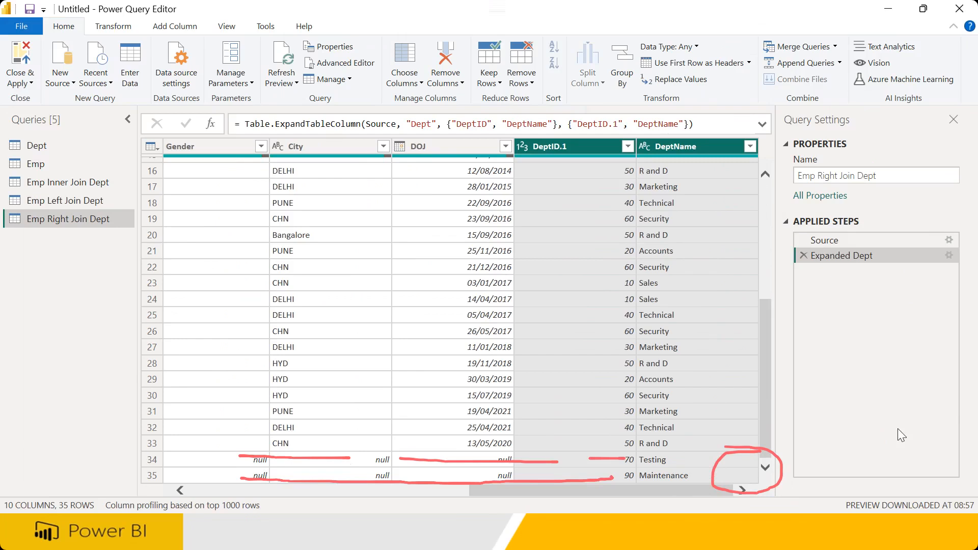
pyautogui.press('Escape')
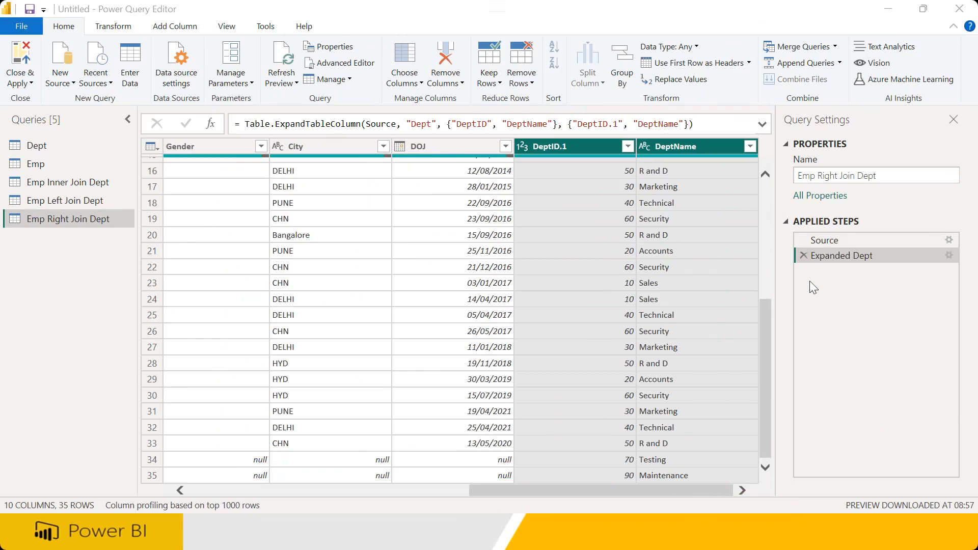
pyautogui.click(835, 47)
# Merge Emp with Dept as a new Full Outer join on DeptID, yielding 36 rows
pyautogui.click(841, 83)
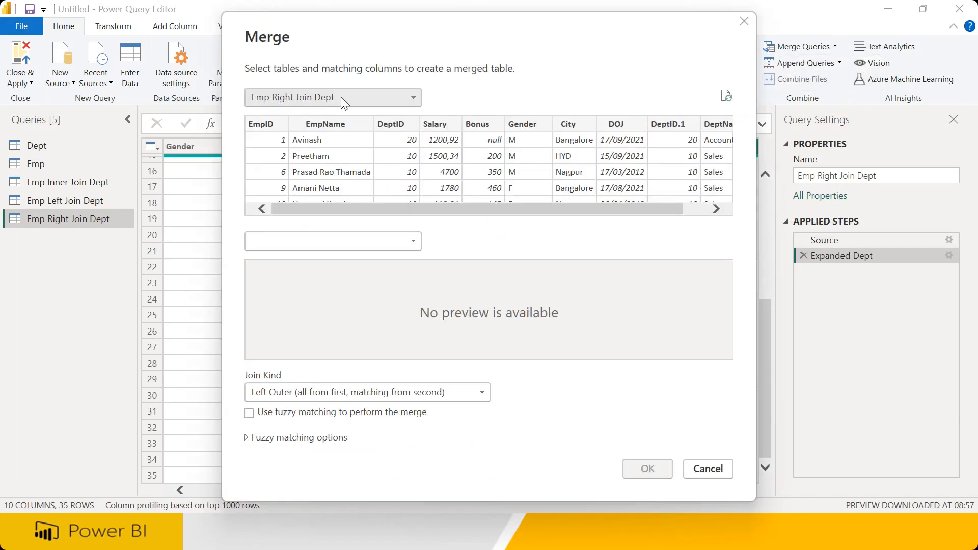
pyautogui.click(330, 102)
pyautogui.click(277, 131)
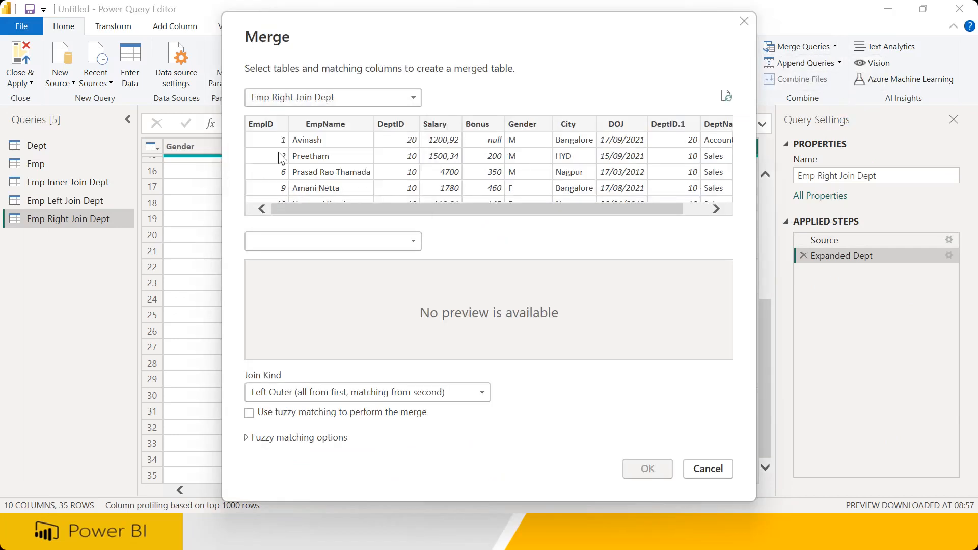
pyautogui.click(297, 242)
pyautogui.click(293, 259)
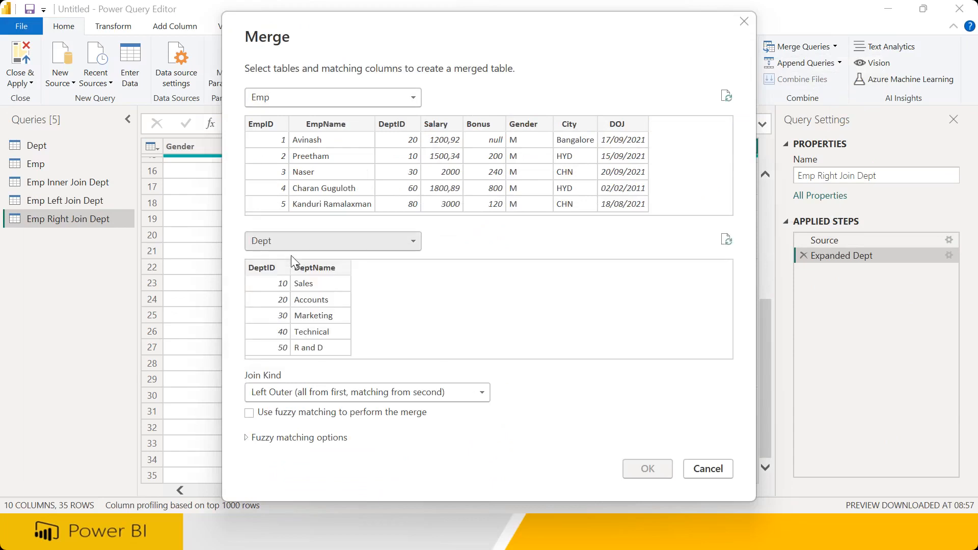
pyautogui.click(307, 392)
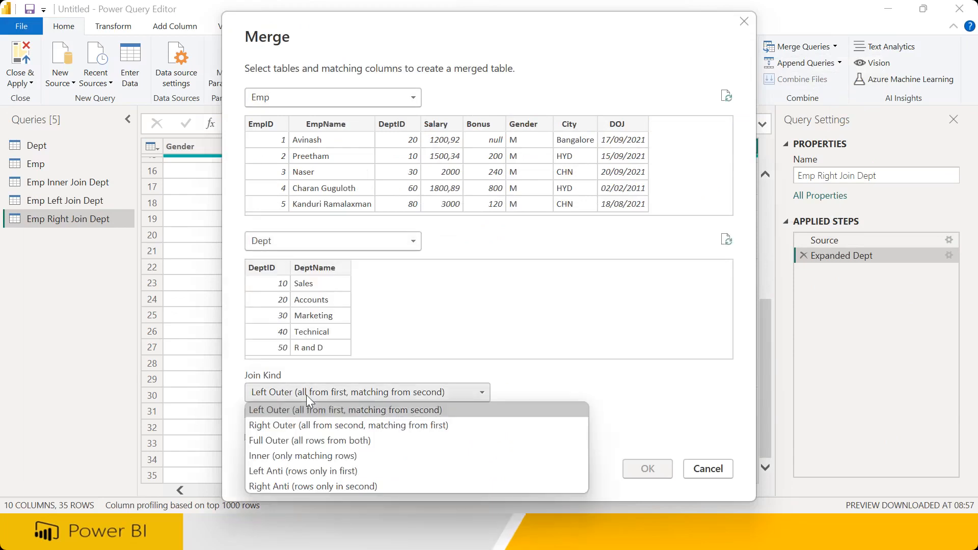
pyautogui.click(305, 440)
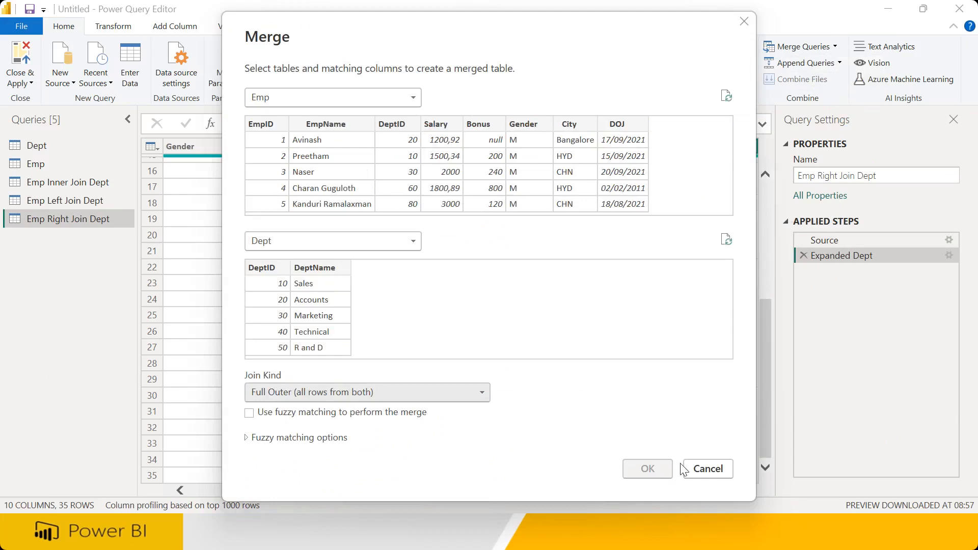
pyautogui.click(391, 124)
pyautogui.click(262, 268)
pyautogui.click(645, 469)
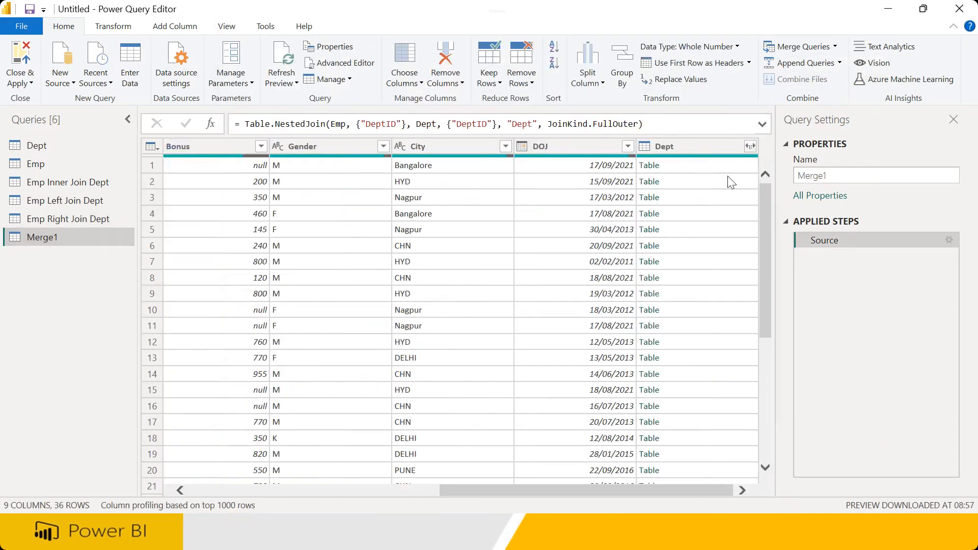
# Expand Dept's DeptID and DeptName columns, then change the query name's 'Inner' to 'Full' for Emp Full Join Dept
pyautogui.click(748, 147)
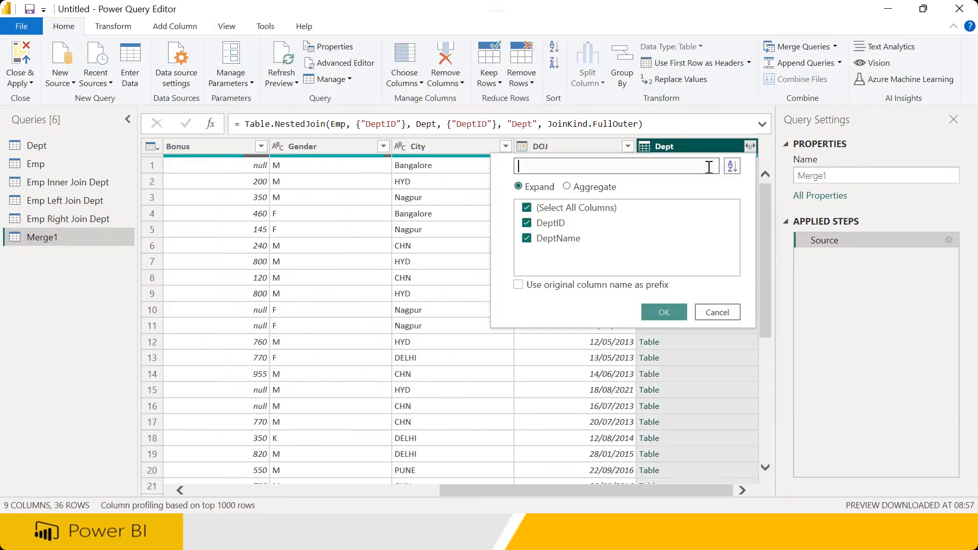
pyautogui.click(657, 316)
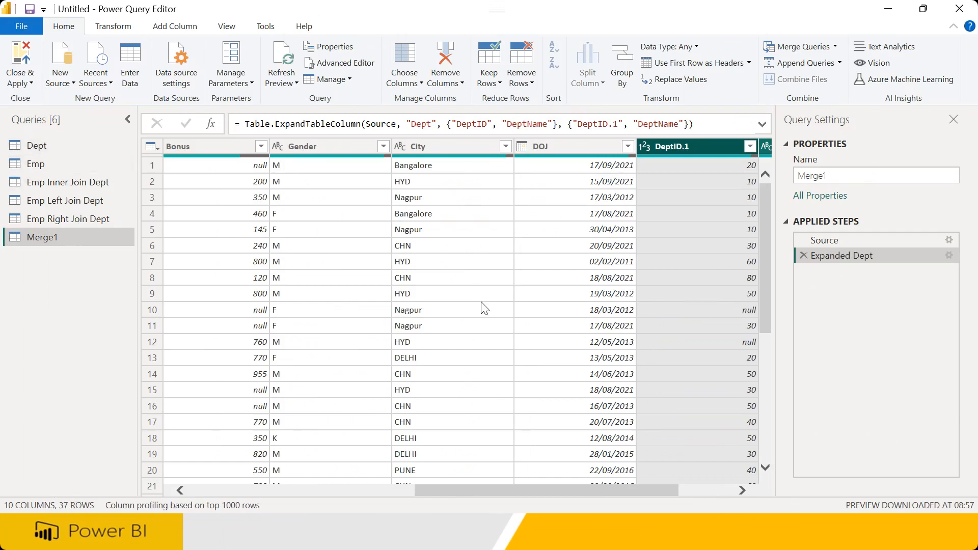
pyautogui.moveTo(851, 174); pyautogui.dragTo(732, 178)
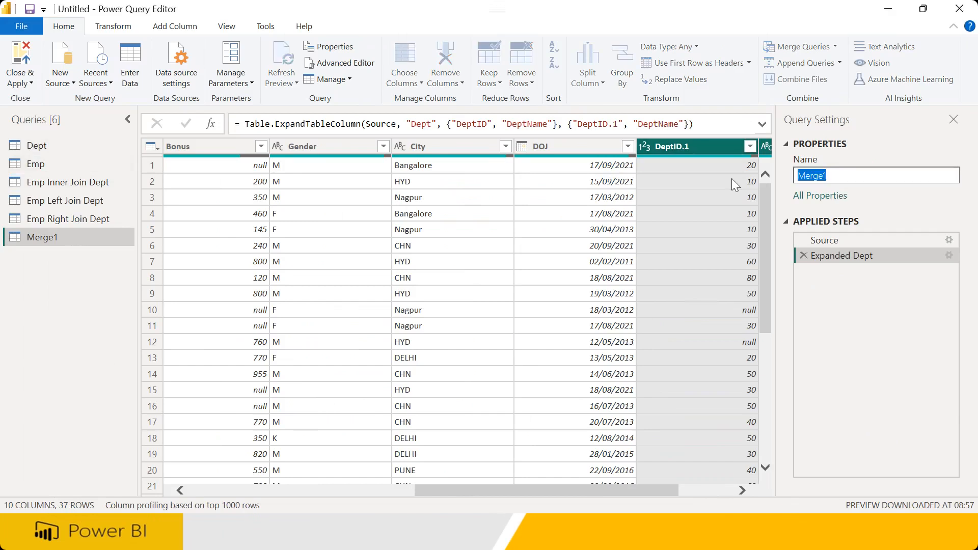
pyautogui.write('Emp Inner Join Dept')
pyautogui.press('Return')
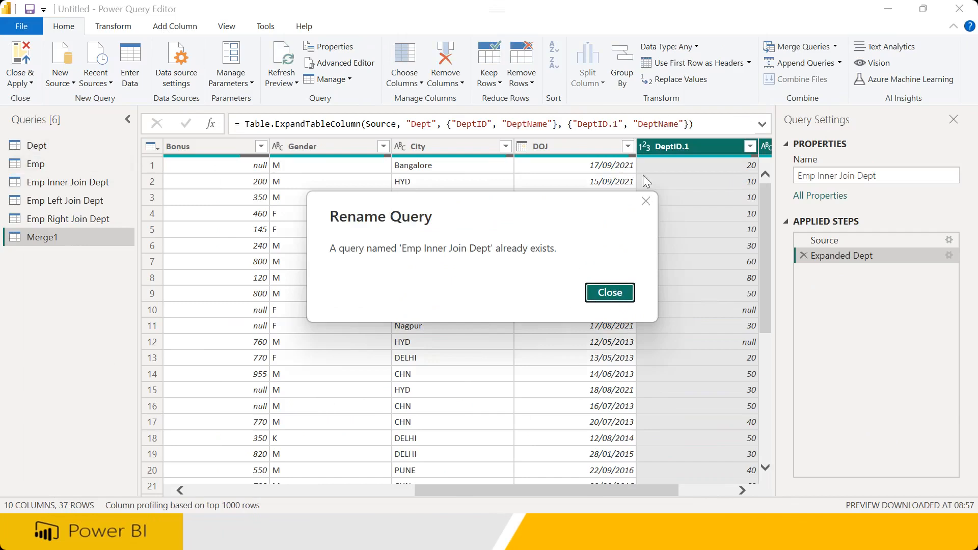
pyautogui.click(646, 202)
pyautogui.click(830, 176)
pyautogui.doubleClick(828, 177)
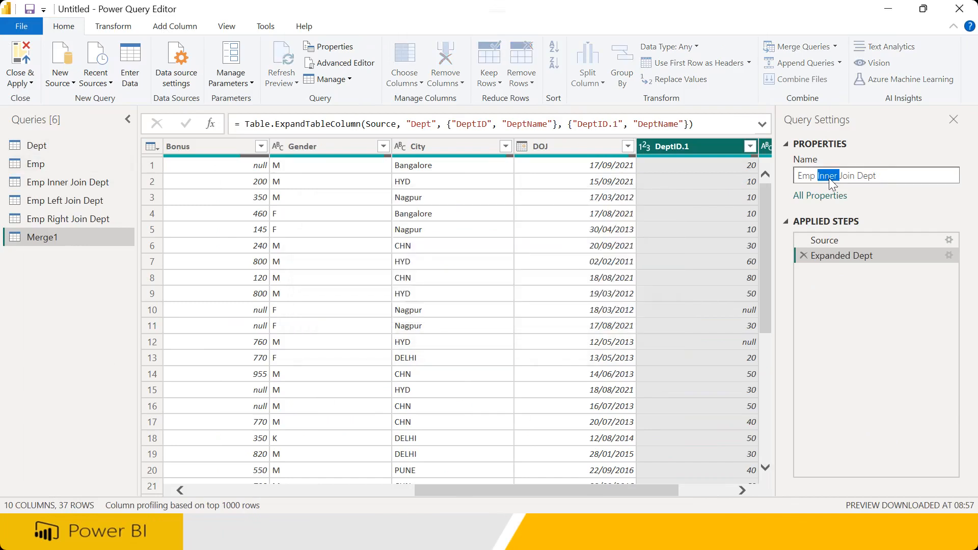
pyautogui.write('Full')
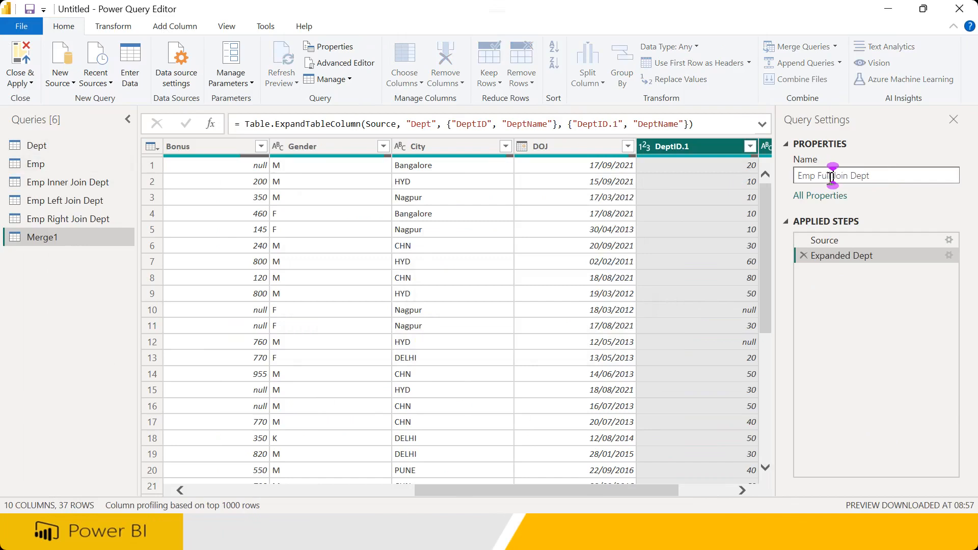
pyautogui.press('Return')
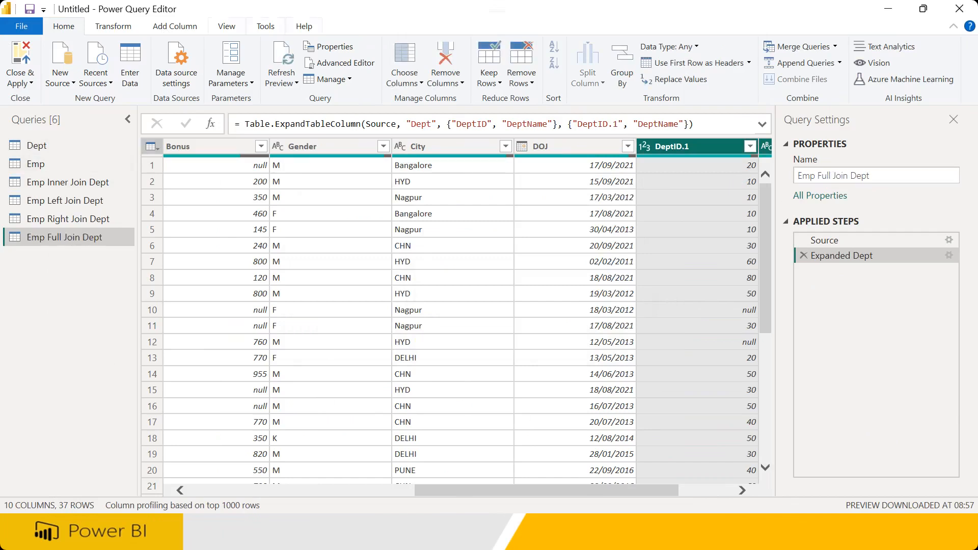
pyautogui.click(835, 46)
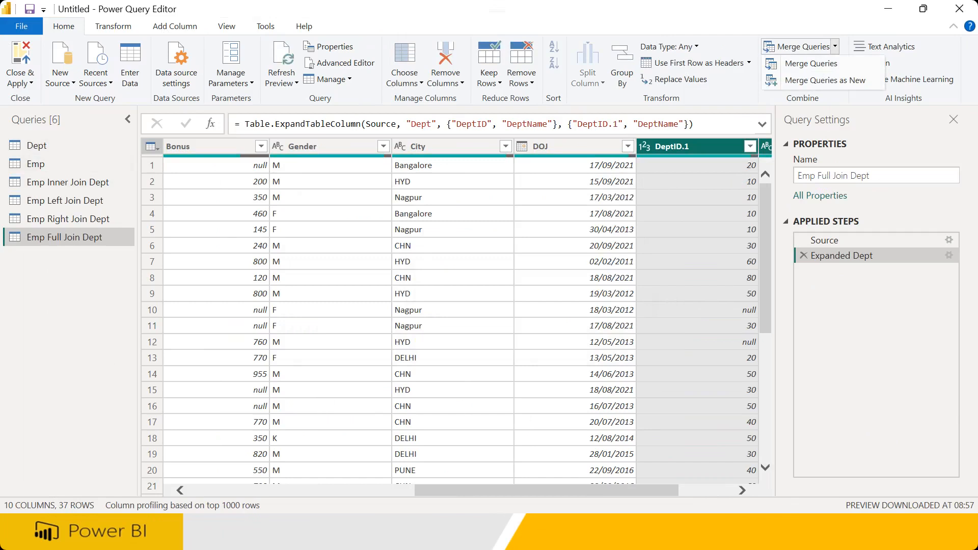
# Merge Emp and Dept into a new query matched on DeptID with a Left Anti join
pyautogui.click(814, 85)
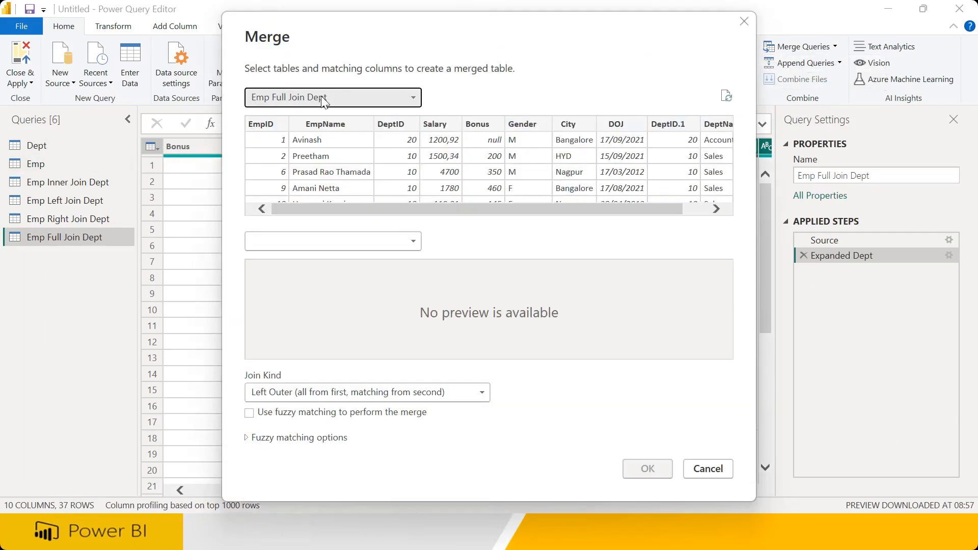
pyautogui.click(322, 98)
pyautogui.click(275, 128)
pyautogui.click(271, 241)
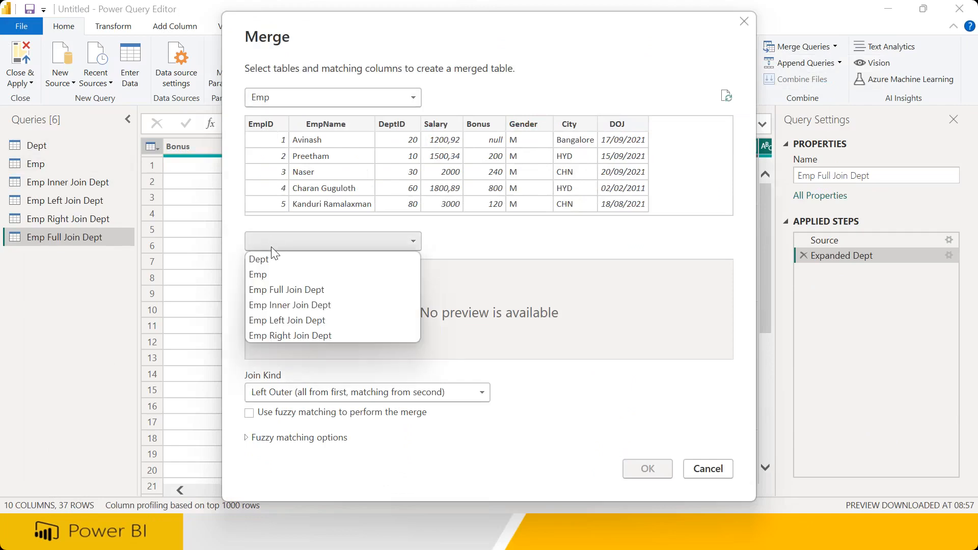
pyautogui.click(270, 258)
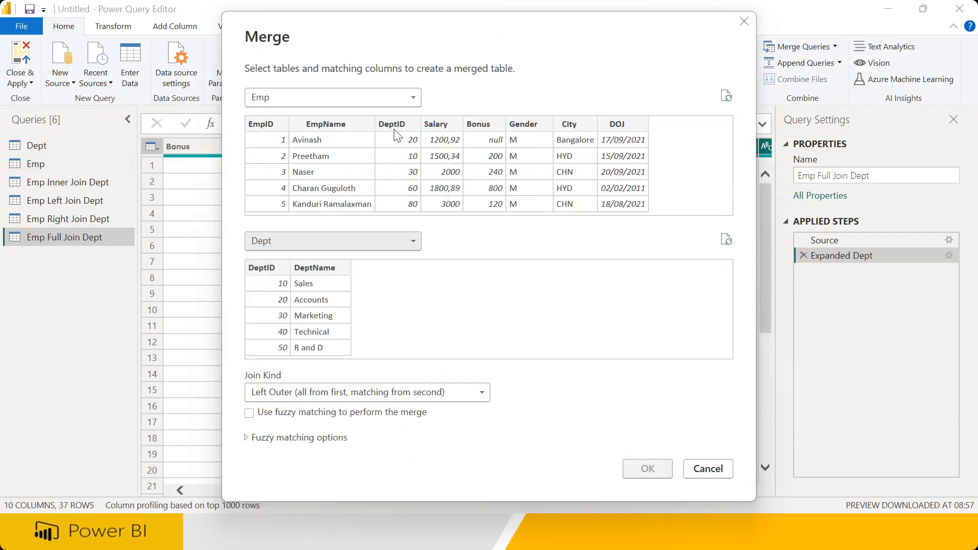
pyautogui.click(396, 128)
pyautogui.click(262, 267)
pyautogui.click(294, 392)
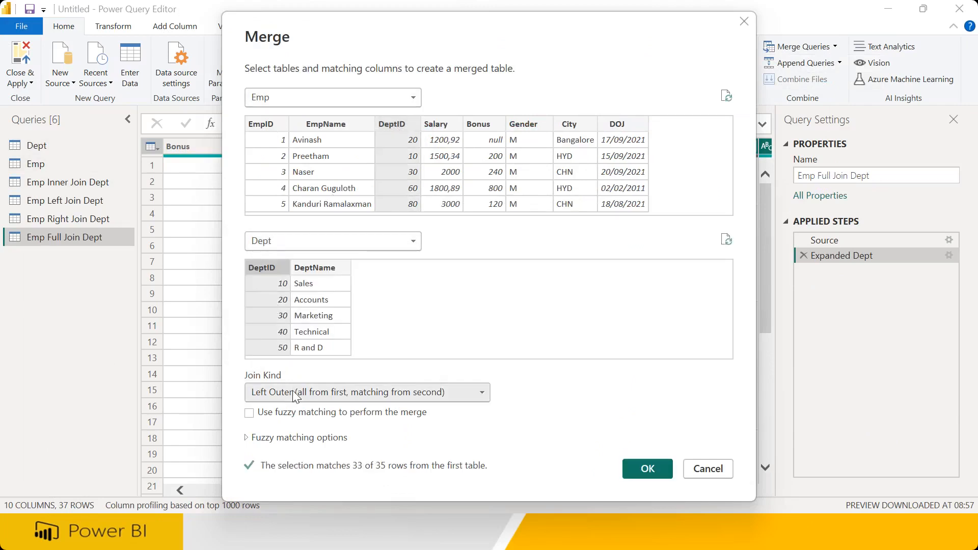
pyautogui.click(292, 470)
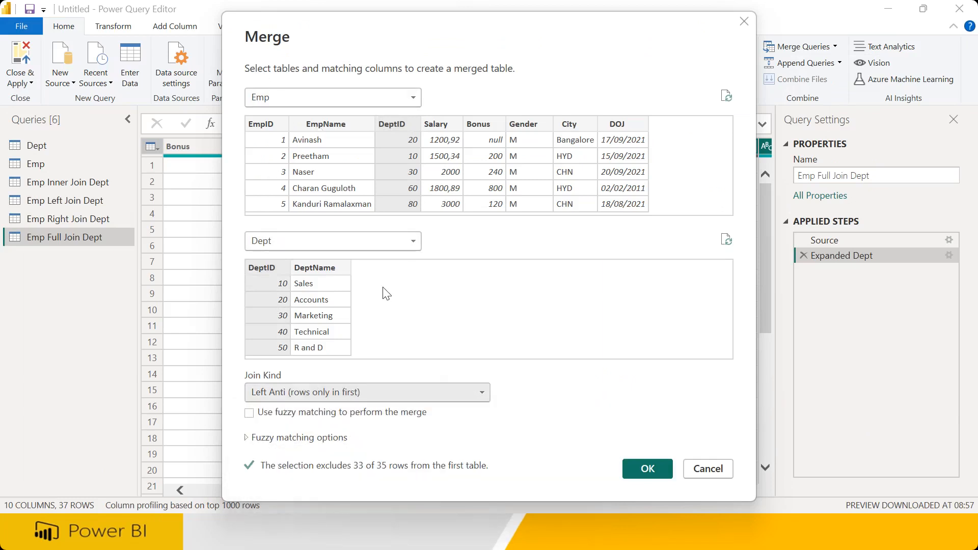
pyautogui.click(643, 469)
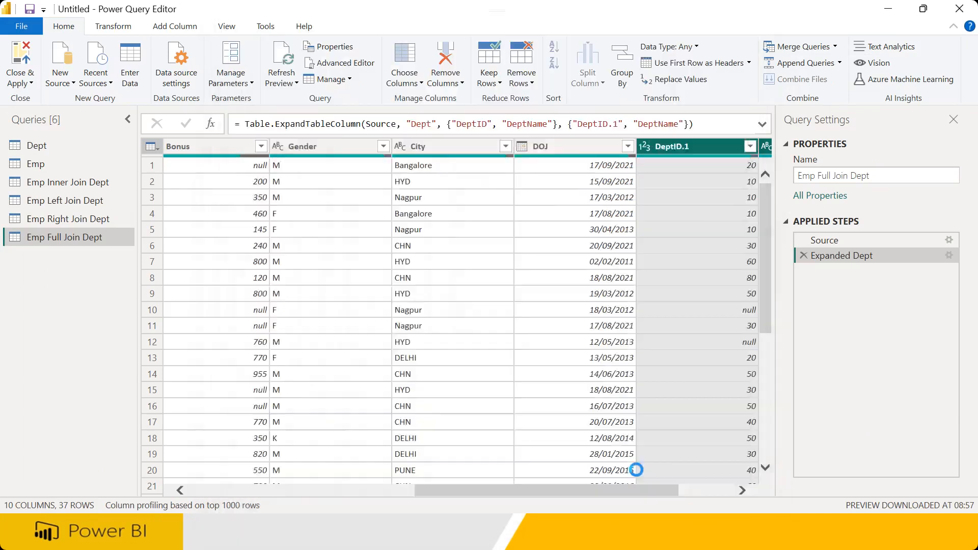
# Rename the Merge1 query to 'Emp Left Anti Dept'
pyautogui.moveTo(477, 494); pyautogui.dragTo(765, 457)
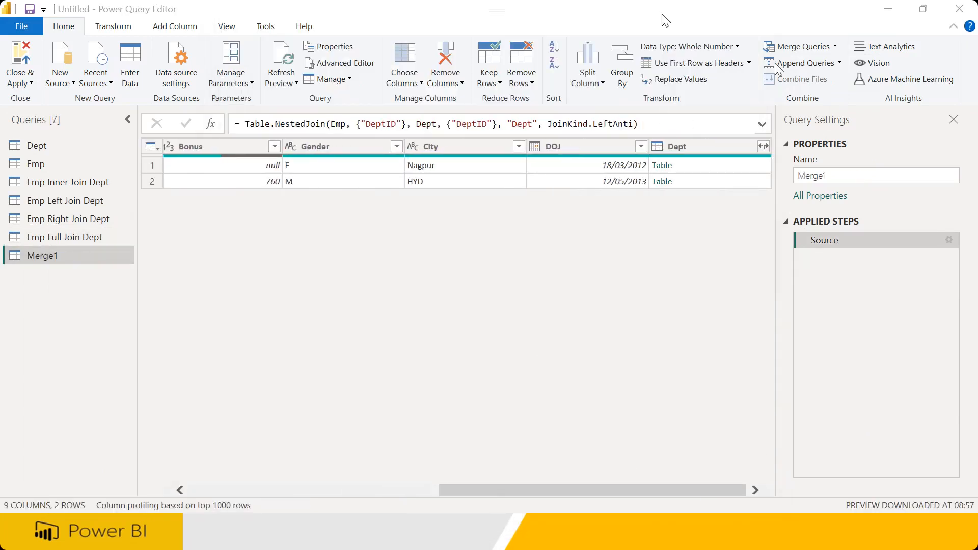
pyautogui.doubleClick(854, 176)
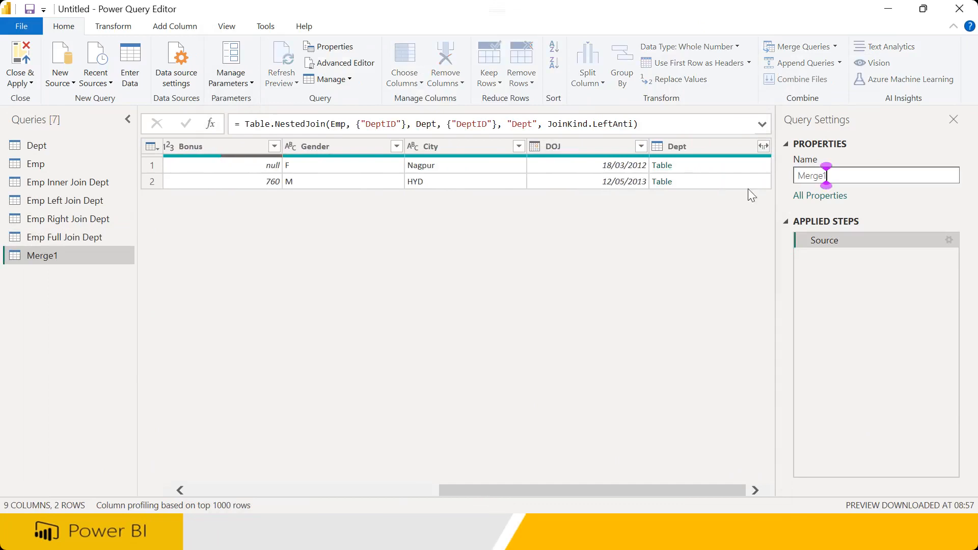
pyautogui.press('Right')
pyautogui.press('Left')
pyautogui.press('Left')
pyautogui.press('Left')
pyautogui.press('Left')
pyautogui.press('Left')
pyautogui.press('Left')
pyautogui.hotkey('shift', 'Right')
pyautogui.hotkey('shift', 'Right')
pyautogui.hotkey('shift', 'Right')
pyautogui.hotkey('shift', 'Right')
pyautogui.hotkey('shift', 'Right')
pyautogui.hotkey('shift', 'Right')
pyautogui.write('Emp Left An')
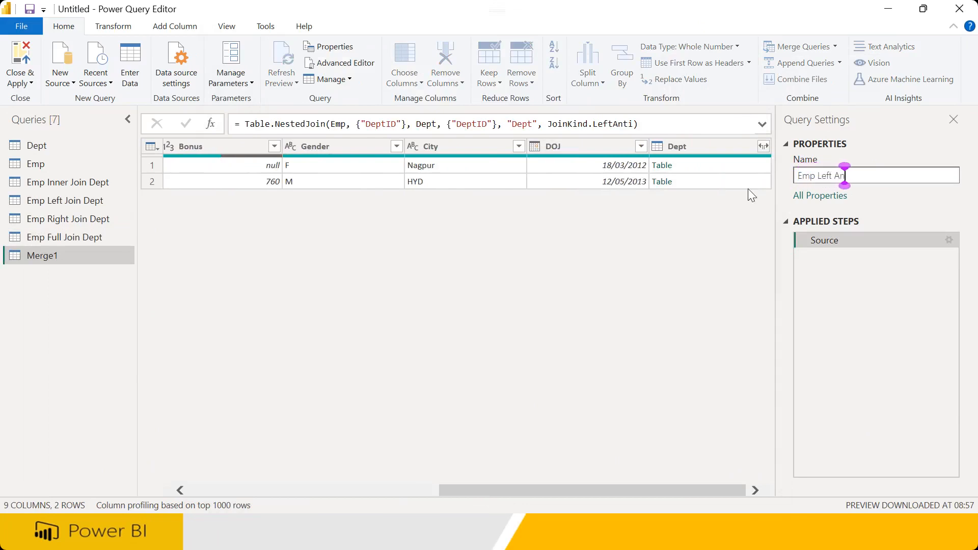
pyautogui.write('ti Dept')
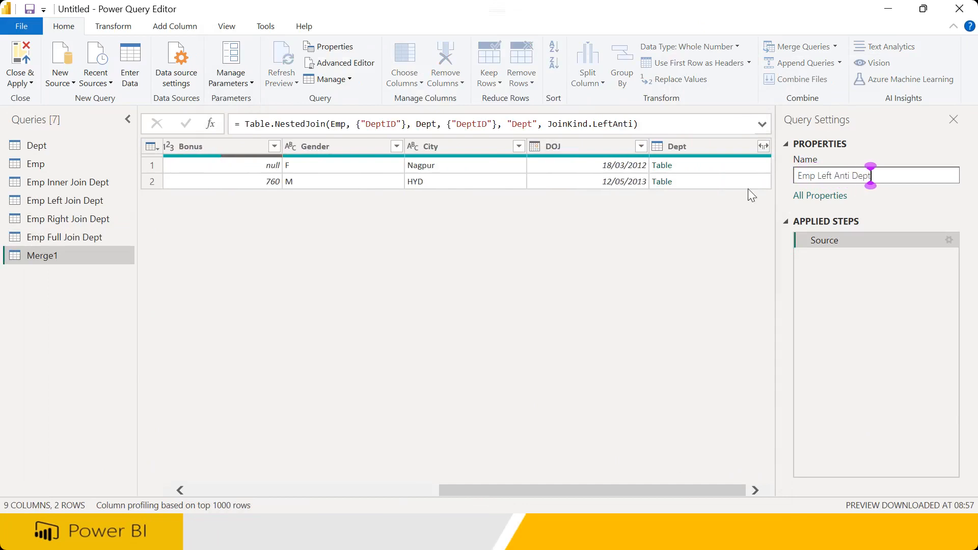
pyautogui.press('Return')
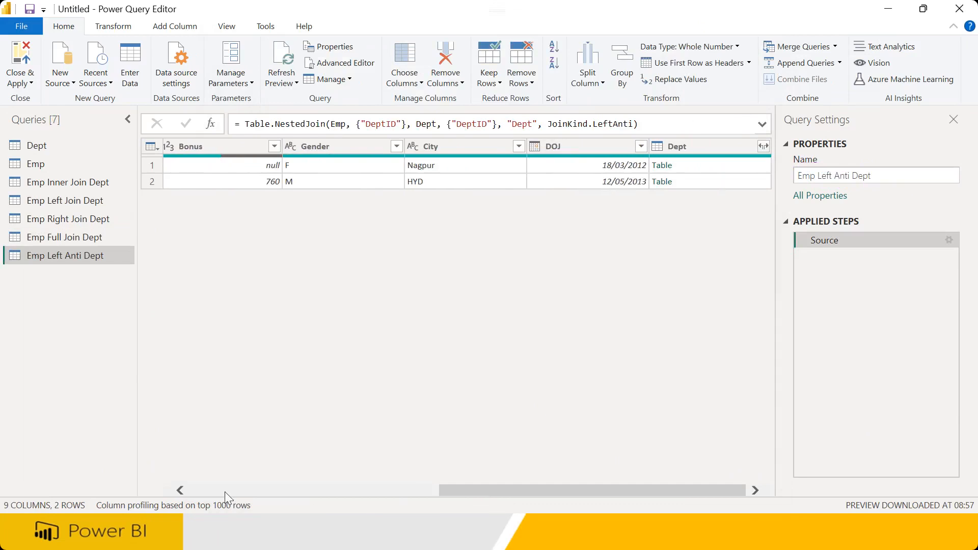
# Expand the Dept column into DeptID.1 and DeptName, which stay null for the 2 unmatched employees
pyautogui.click(205, 491)
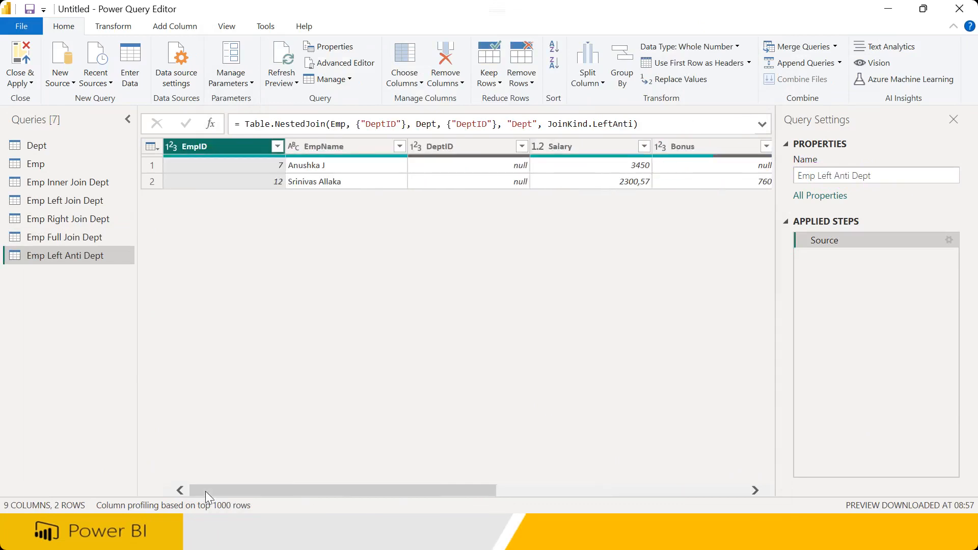
pyautogui.moveTo(317, 493); pyautogui.dragTo(734, 491)
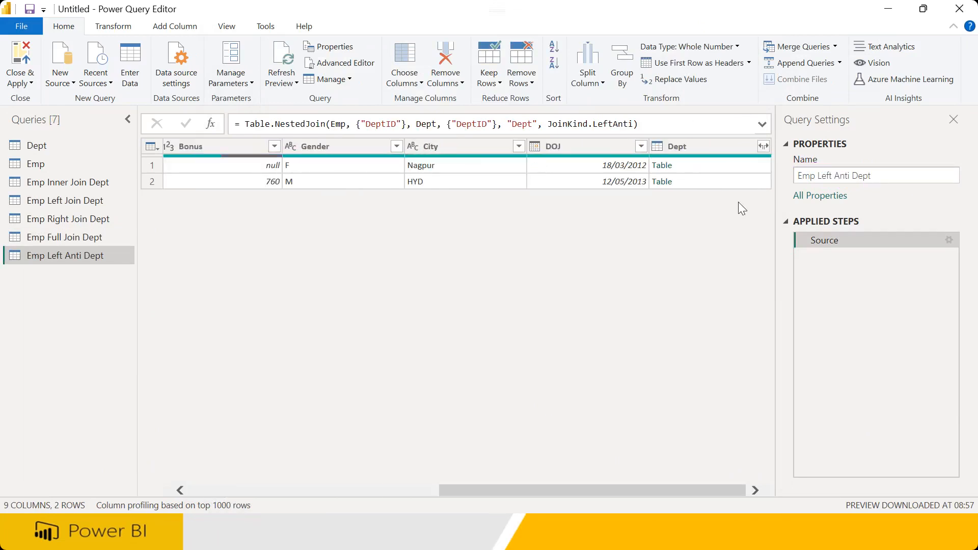
pyautogui.click(765, 145)
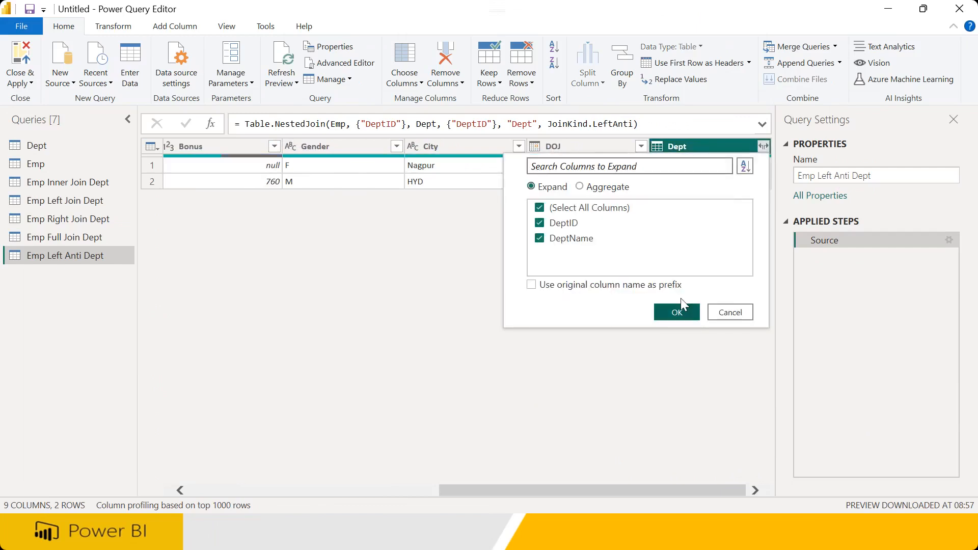
pyautogui.click(679, 309)
pyautogui.click(727, 492)
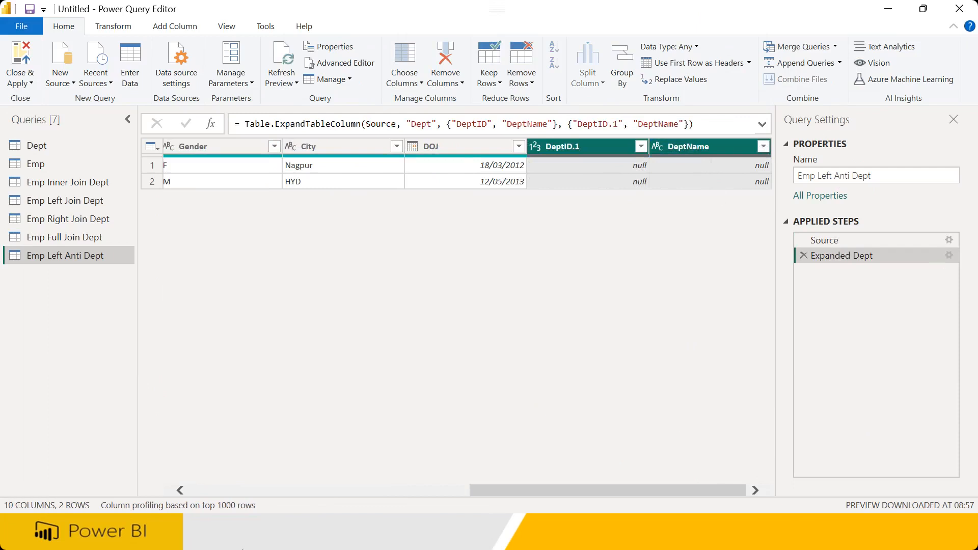
pyautogui.click(200, 490)
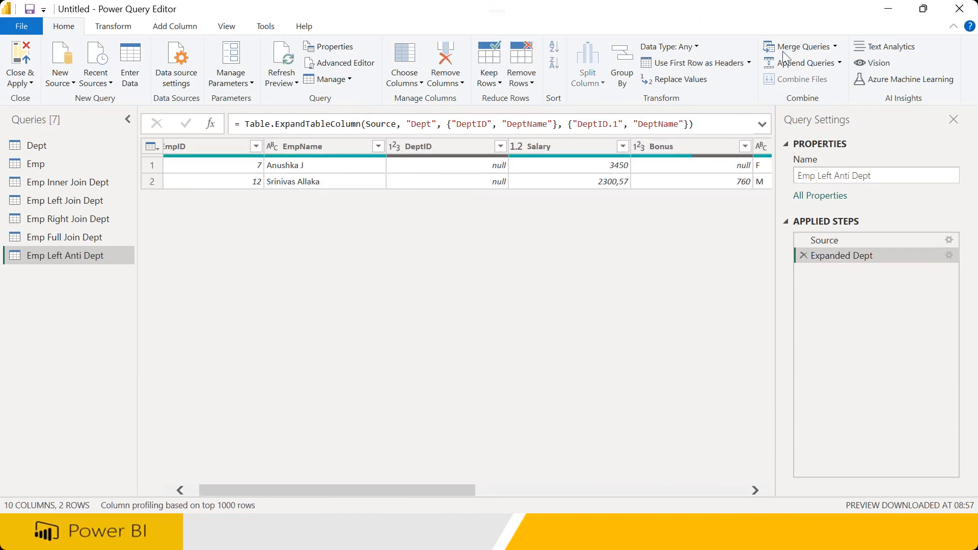
# Start a new merge with Emp as the first table and Dept as the second
pyautogui.click(50, 149)
pyautogui.click(835, 47)
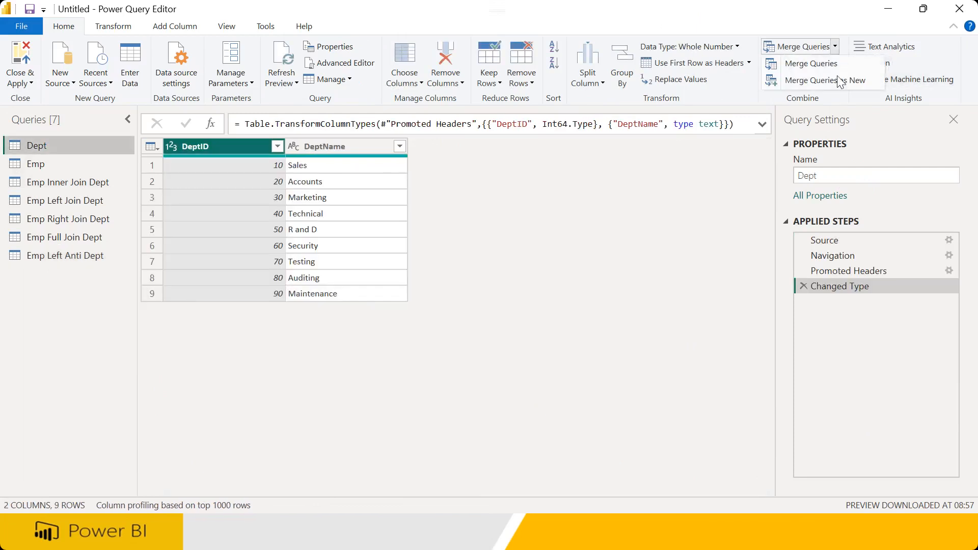
pyautogui.click(838, 81)
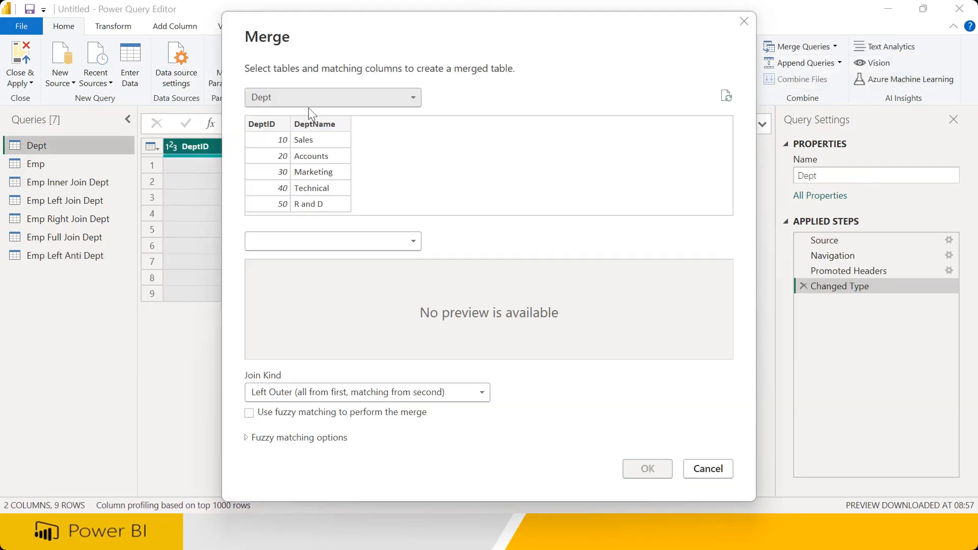
pyautogui.click(307, 99)
pyautogui.click(282, 126)
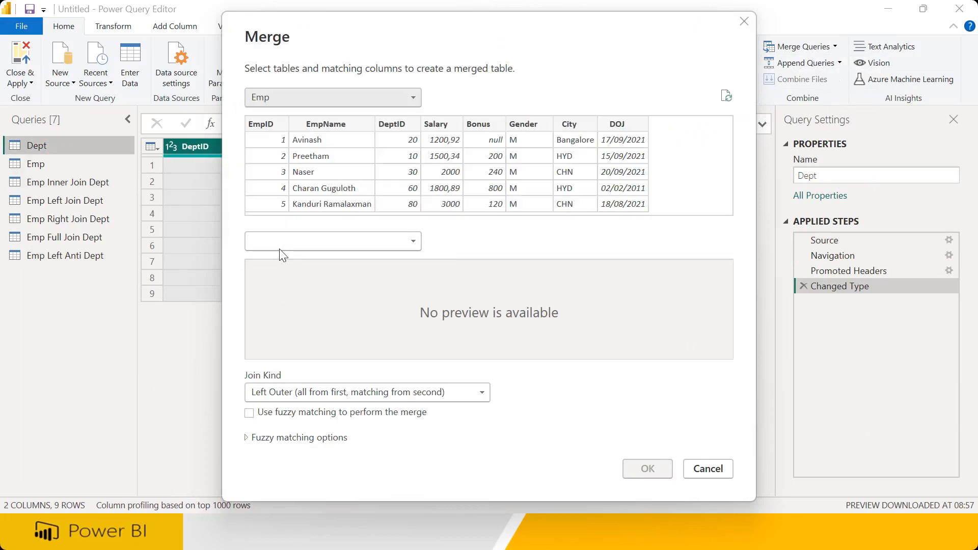
pyautogui.click(280, 249)
pyautogui.click(276, 261)
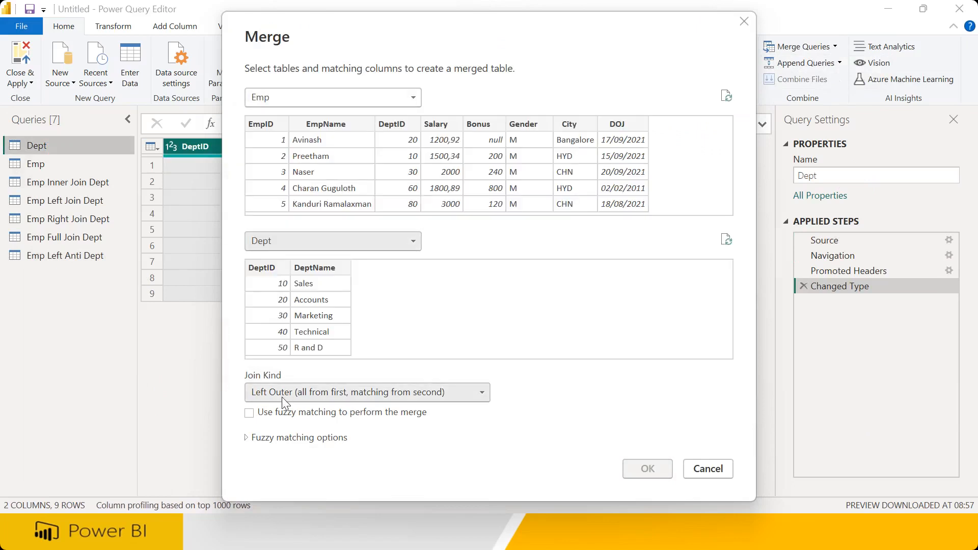
# Set the join kind to Right Anti, match DeptID in both tables, and create the query
pyautogui.click(282, 396)
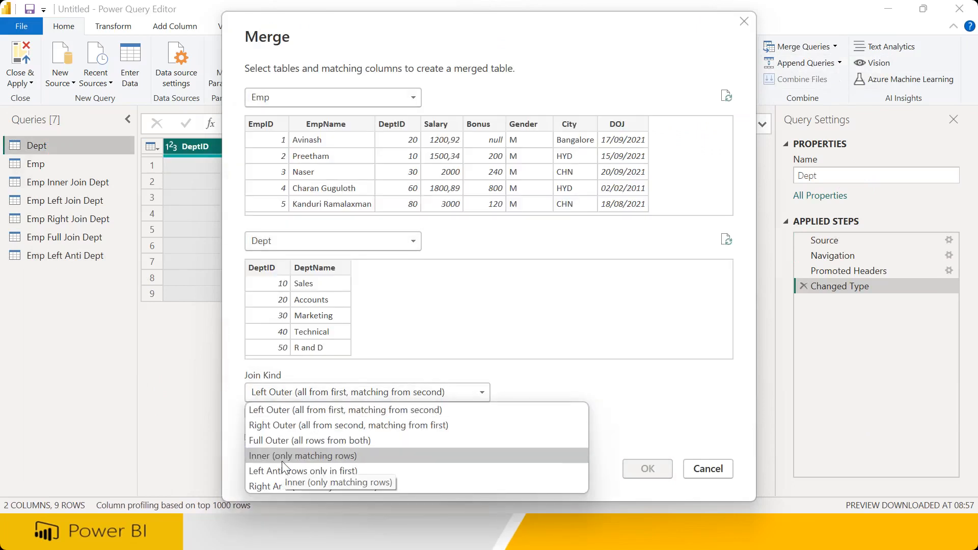
pyautogui.click(284, 484)
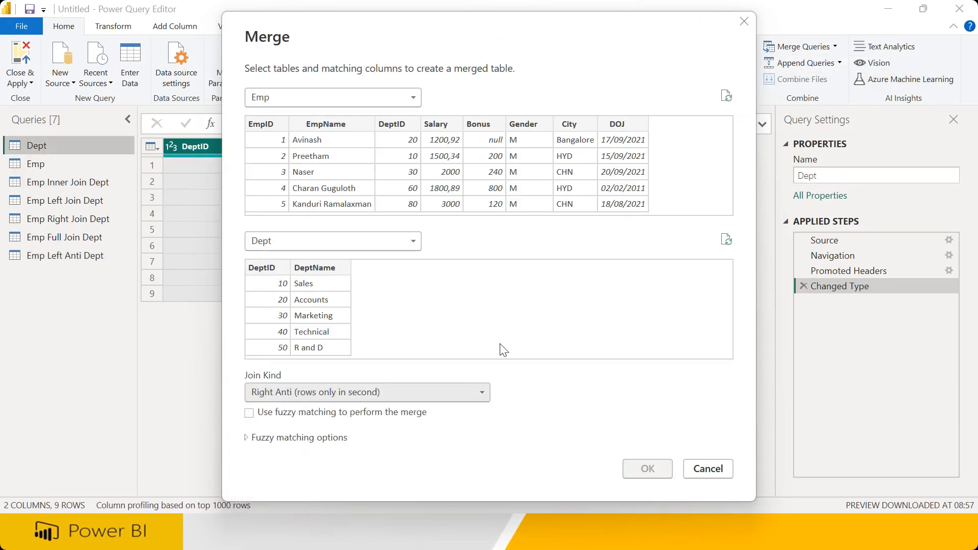
pyautogui.click(404, 131)
pyautogui.click(280, 278)
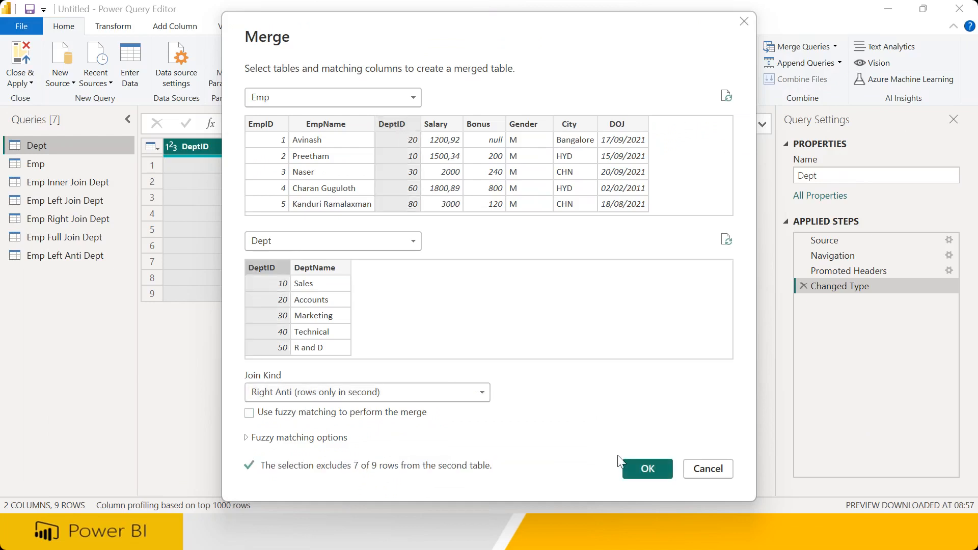
pyautogui.click(638, 470)
pyautogui.moveTo(834, 176); pyautogui.dragTo(771, 181)
# Rename Merge1 to 'Emp Right Anti Dept'
pyautogui.press('Right')
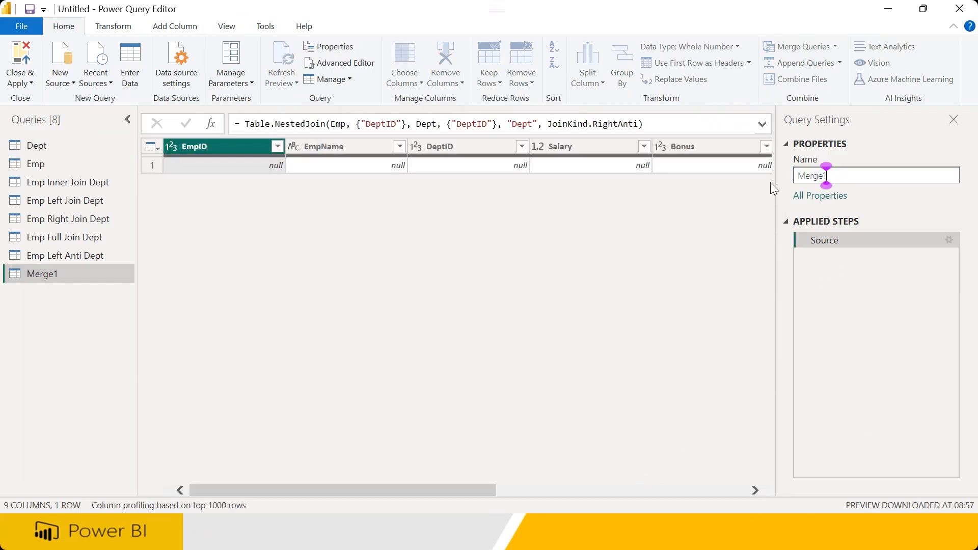
pyautogui.press('BackSpace')
pyautogui.press('BackSpace')
pyautogui.press('BackSpace')
pyautogui.press('BackSpace')
pyautogui.press('BackSpace')
pyautogui.press('BackSpace')
pyautogui.write('Emp Right Anti Dept')
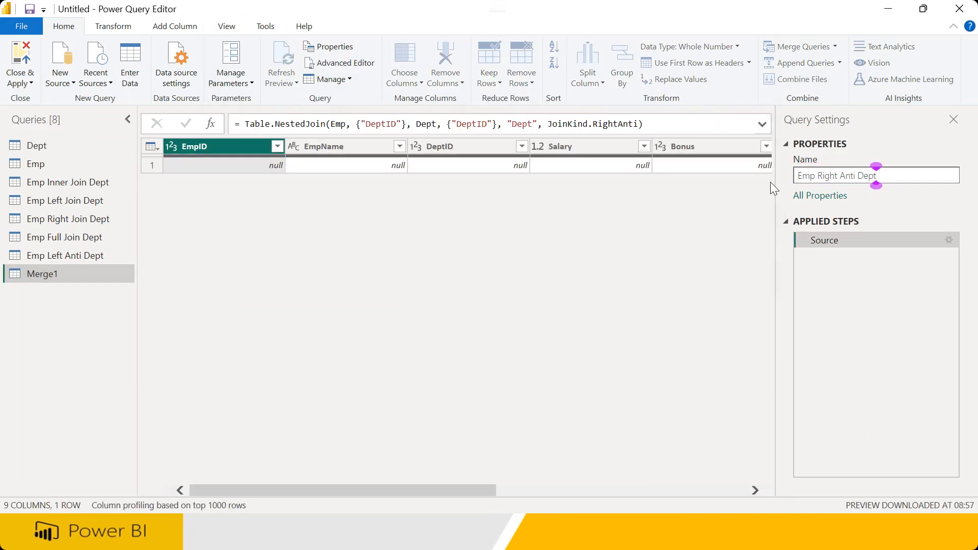
pyautogui.press('Return')
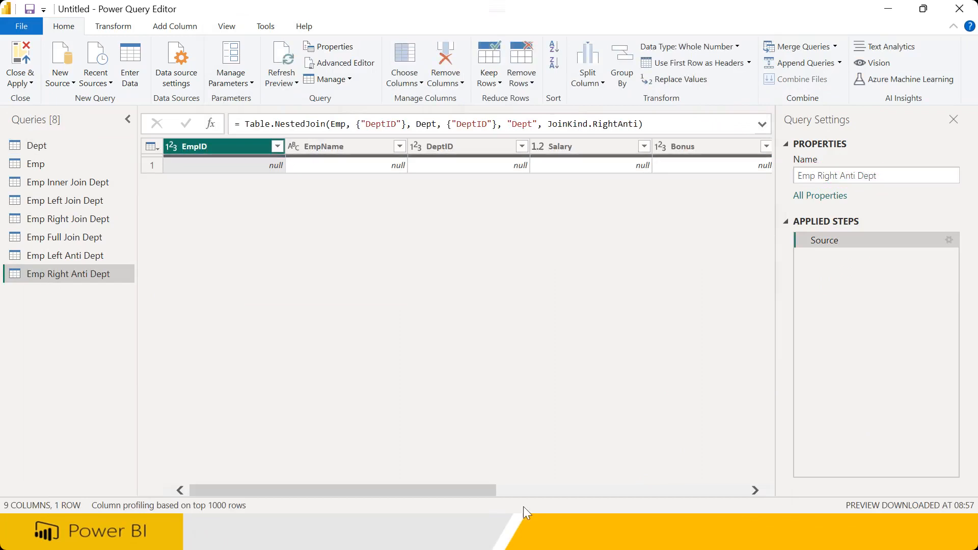
# Expand the Dept column and keep only DeptID.1 and DeptName, listing Testing and Maintenance
pyautogui.moveTo(488, 494); pyautogui.dragTo(760, 461)
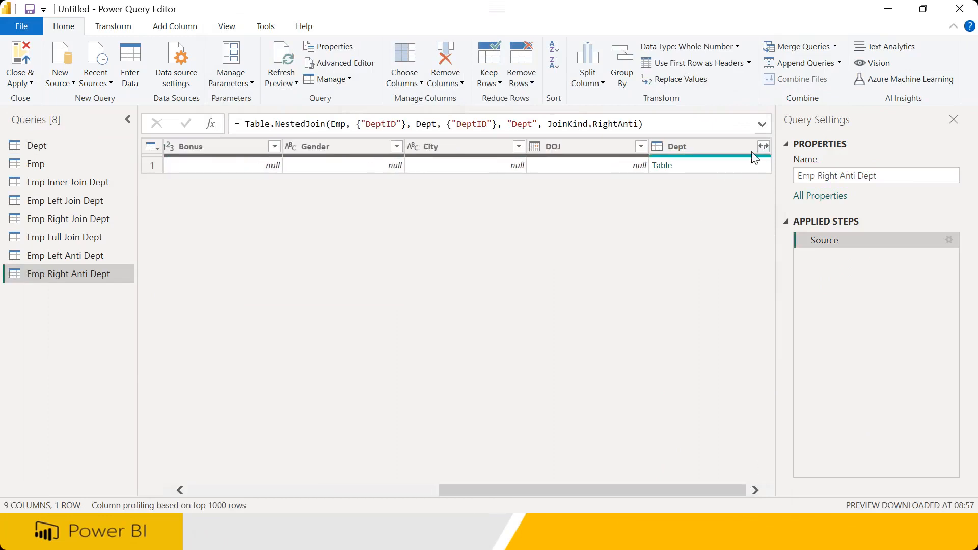
pyautogui.click(763, 145)
pyautogui.click(683, 310)
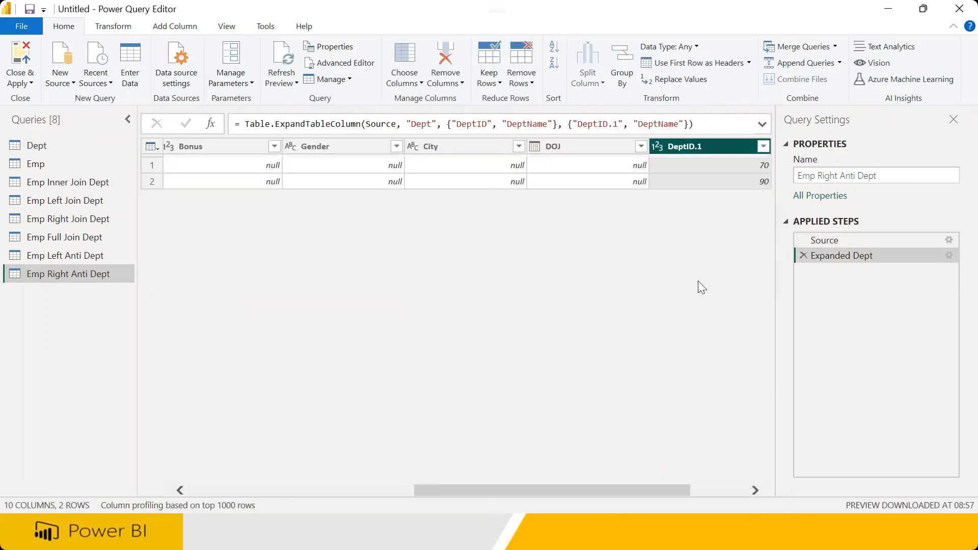
pyautogui.click(737, 490)
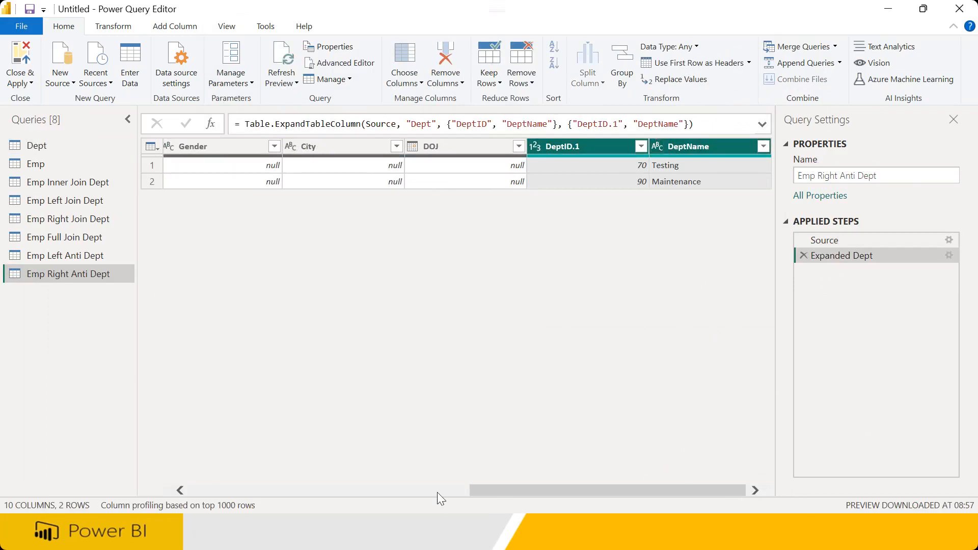
pyautogui.moveTo(481, 496); pyautogui.dragTo(527, 481)
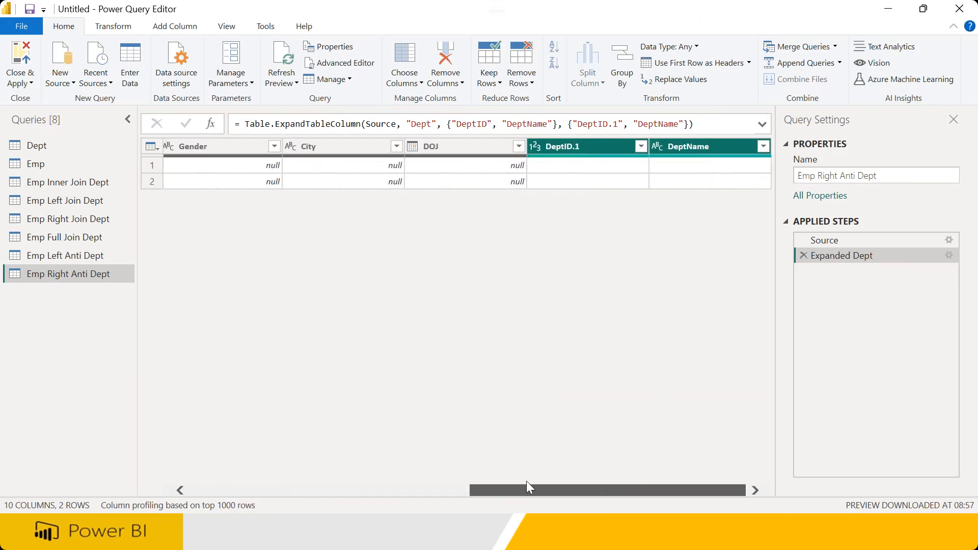
pyautogui.rightClick(587, 148)
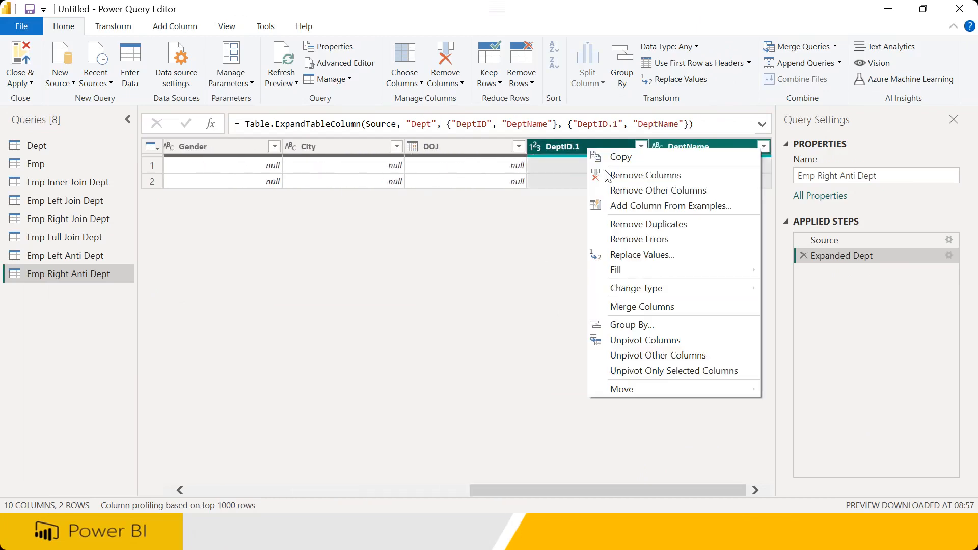
pyautogui.click(618, 190)
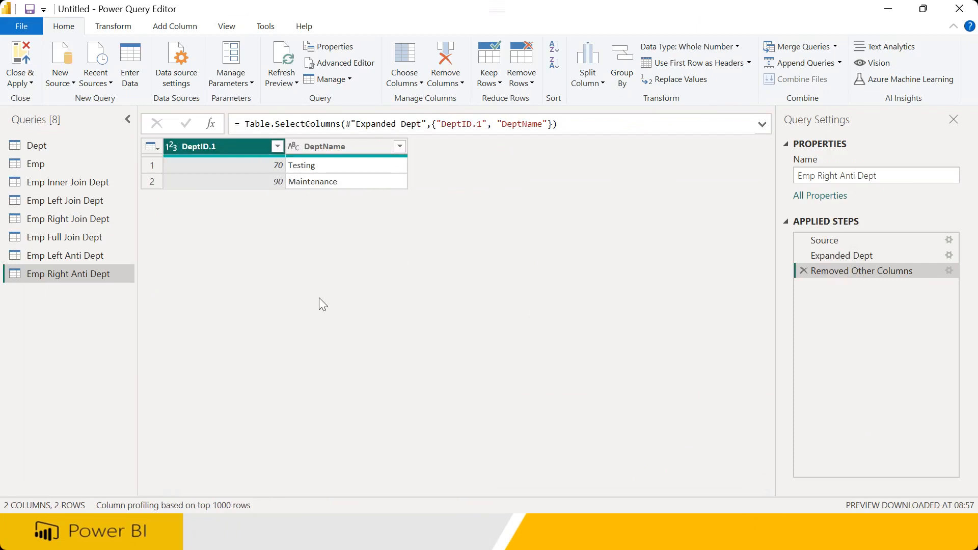
pyautogui.click(85, 258)
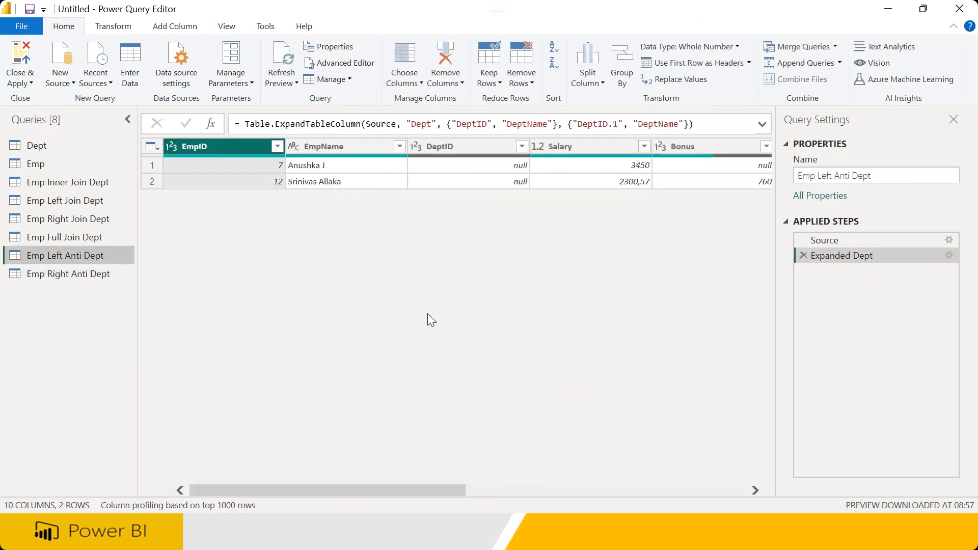
# Select the EmpID and EmpName headers and remove all other columns, leaving 2 rows
pyautogui.moveTo(418, 490); pyautogui.dragTo(392, 484)
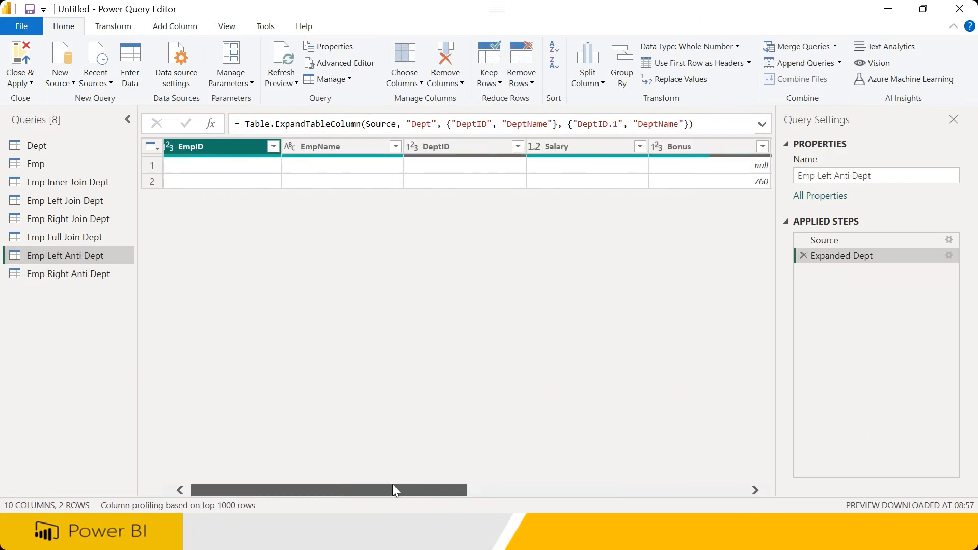
pyautogui.keyDown('ctrl'); pyautogui.click(315, 145); pyautogui.keyUp('ctrl')
pyautogui.rightClick(315, 146)
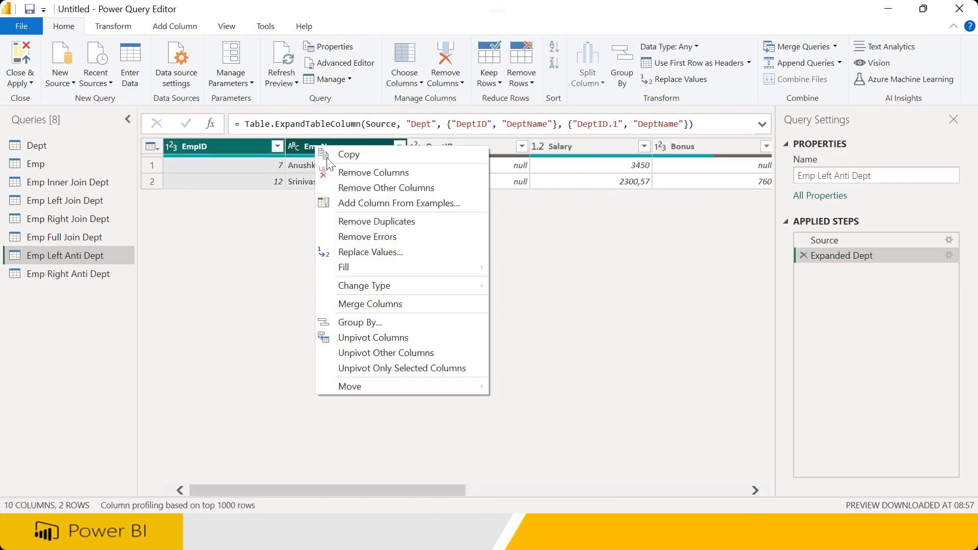
pyautogui.click(339, 183)
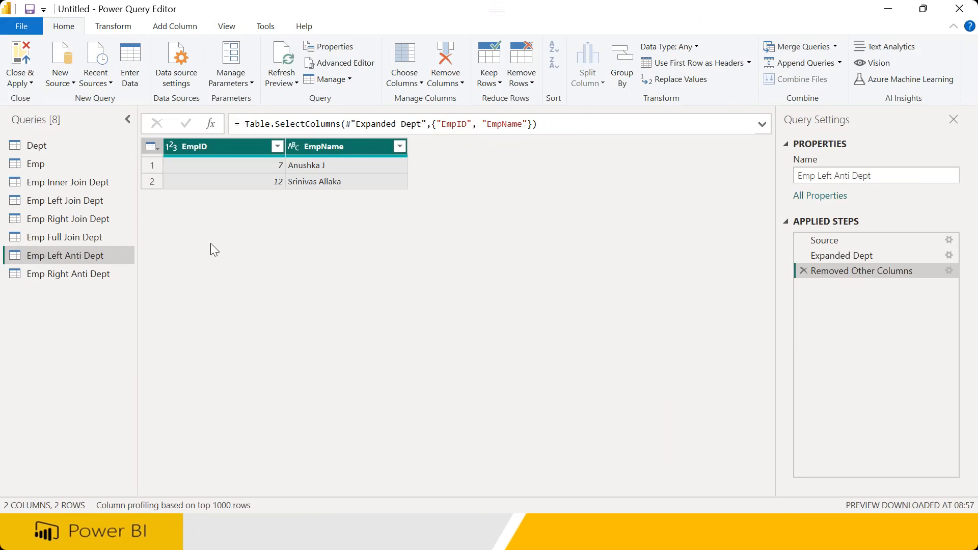
pyautogui.click(835, 47)
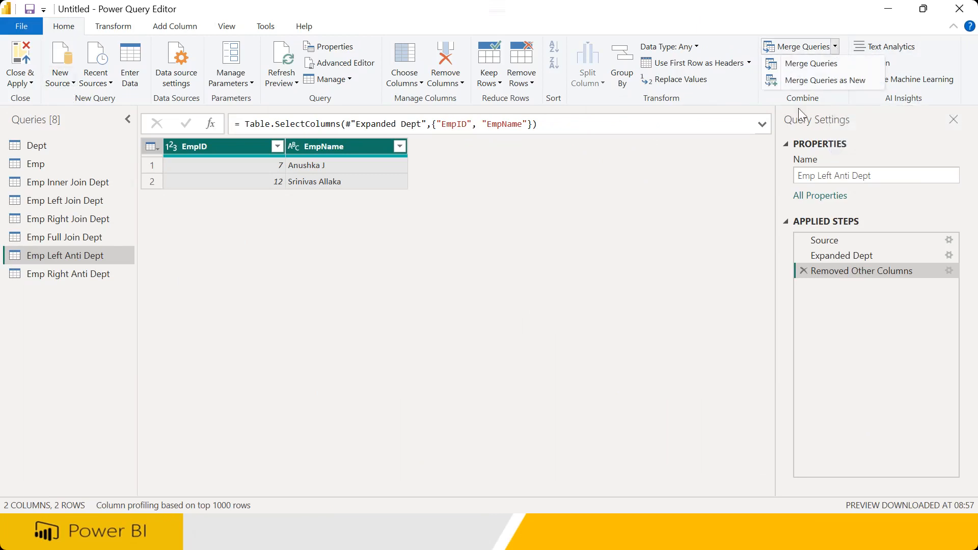
# Begin a new merge of Emp and Dept, look over the join kinds, cancel, and show the Dept query
pyautogui.click(818, 80)
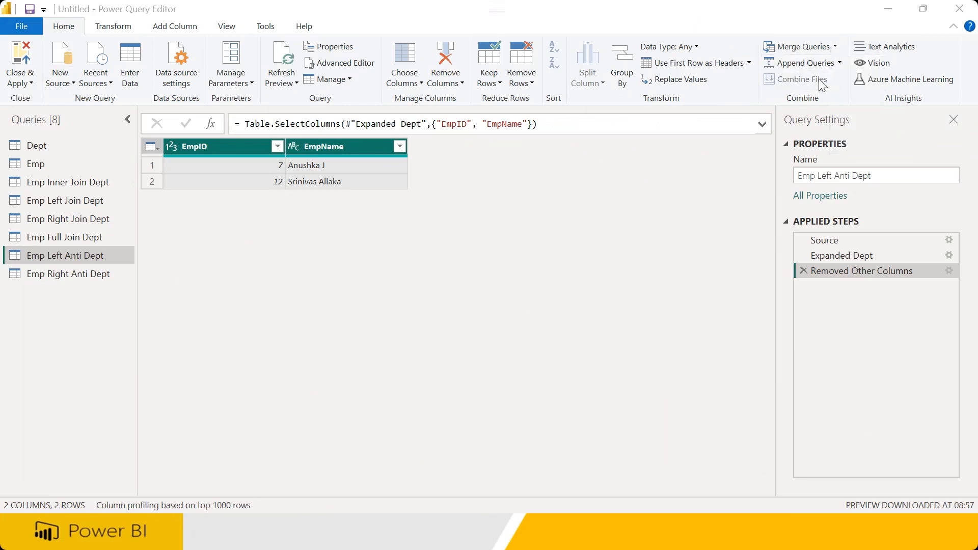
pyautogui.click(352, 100)
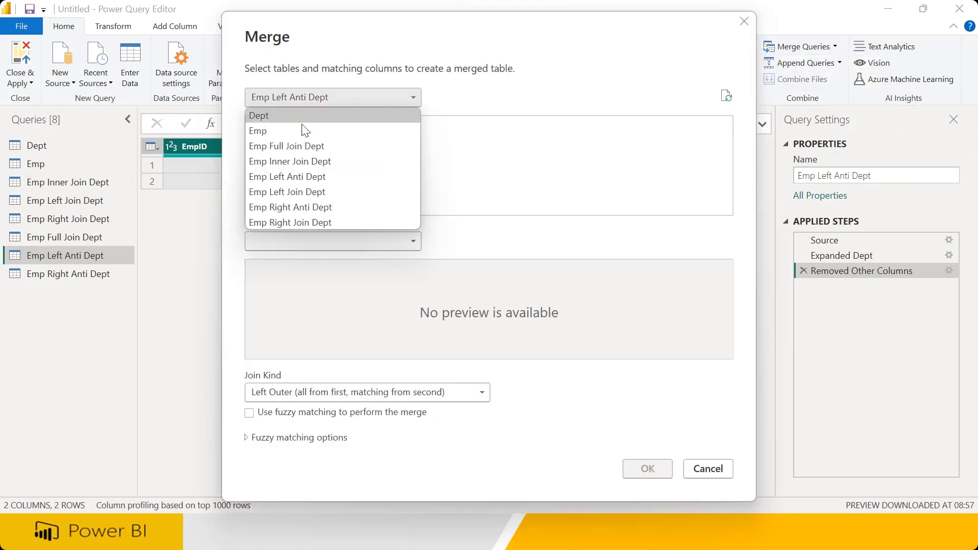
pyautogui.click(303, 130)
pyautogui.click(315, 244)
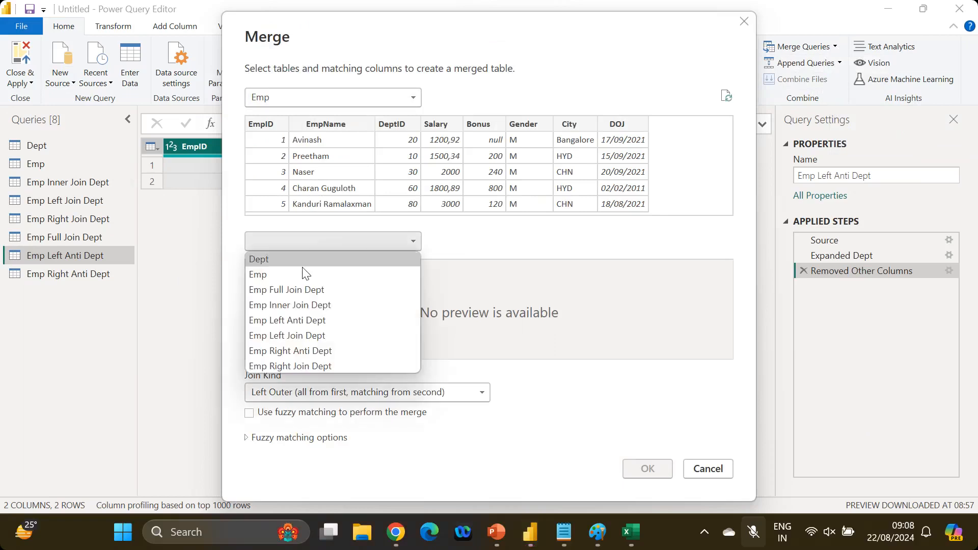
pyautogui.click(301, 259)
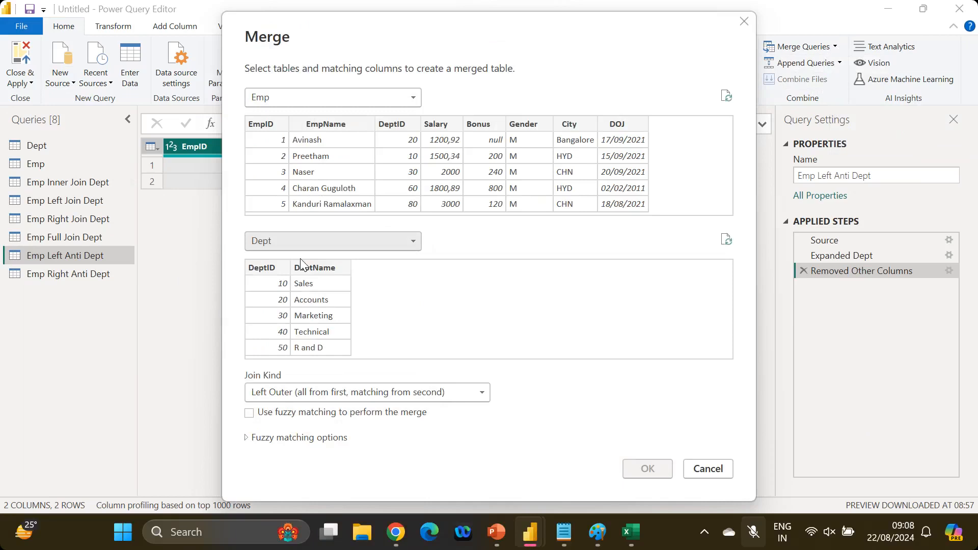
pyautogui.click(345, 391)
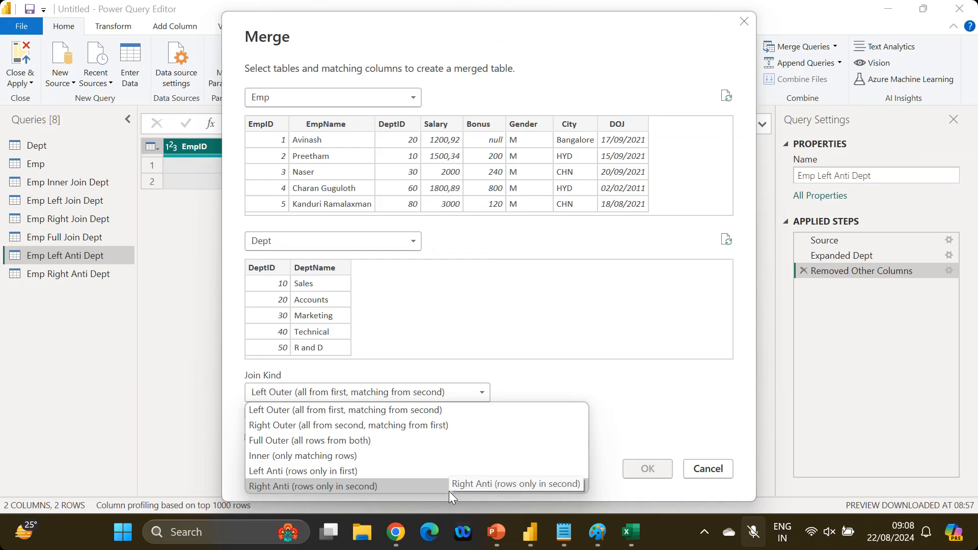
pyautogui.click(699, 474)
pyautogui.click(699, 475)
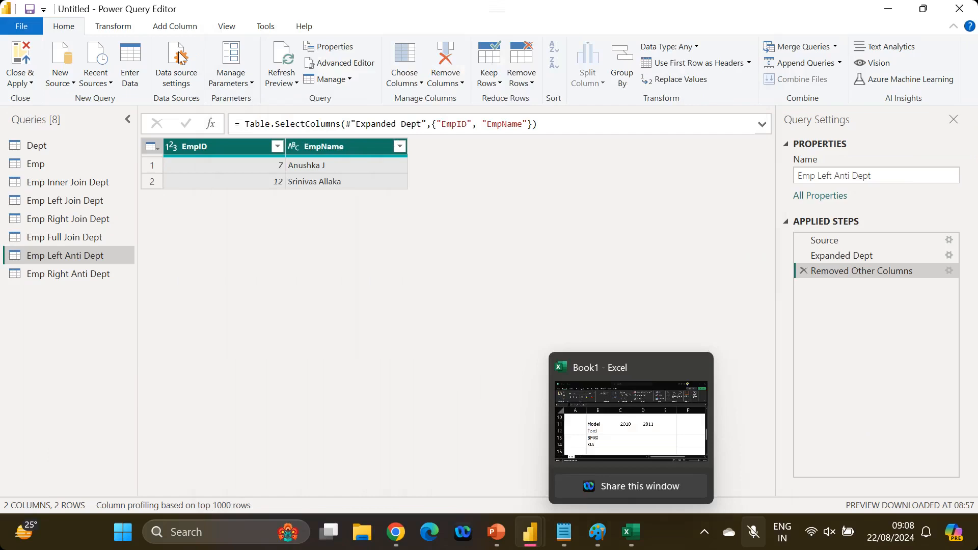
pyautogui.click(41, 148)
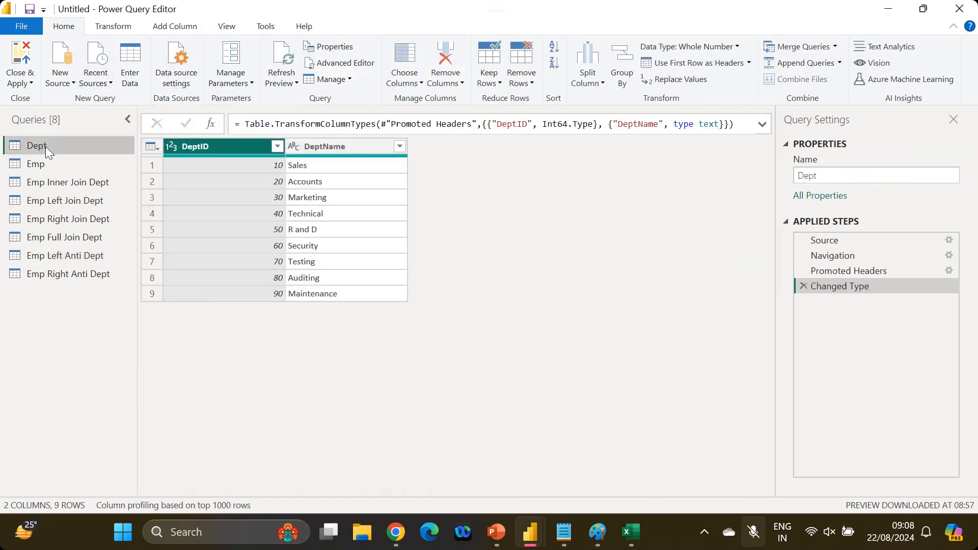
# Add a custom column named ID with the constant formula 1 to the Dept query
pyautogui.click(167, 29)
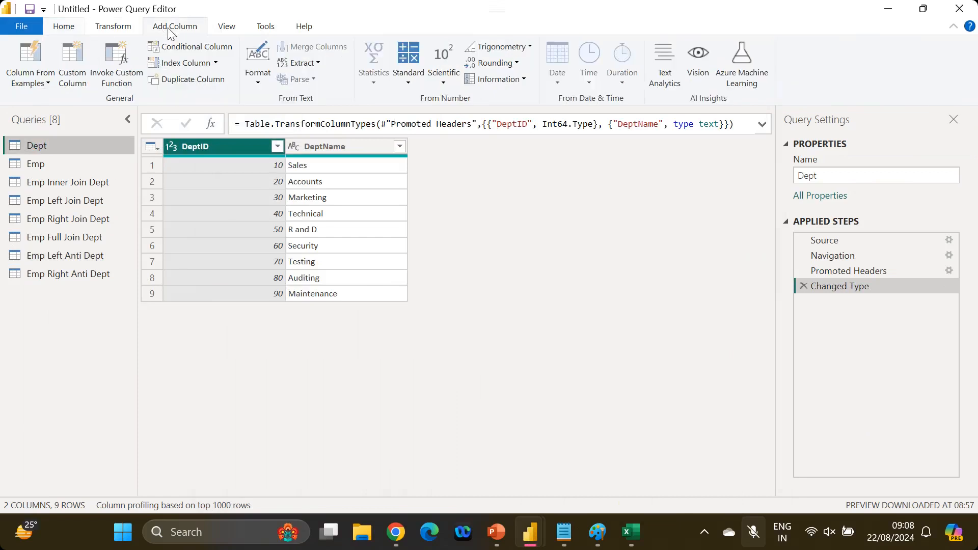
pyautogui.click(75, 58)
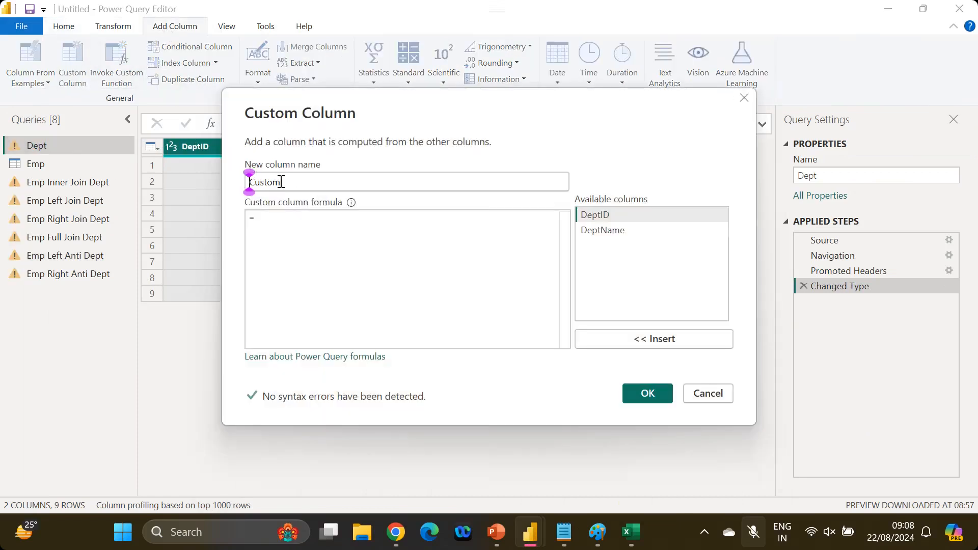
pyautogui.write('ID')
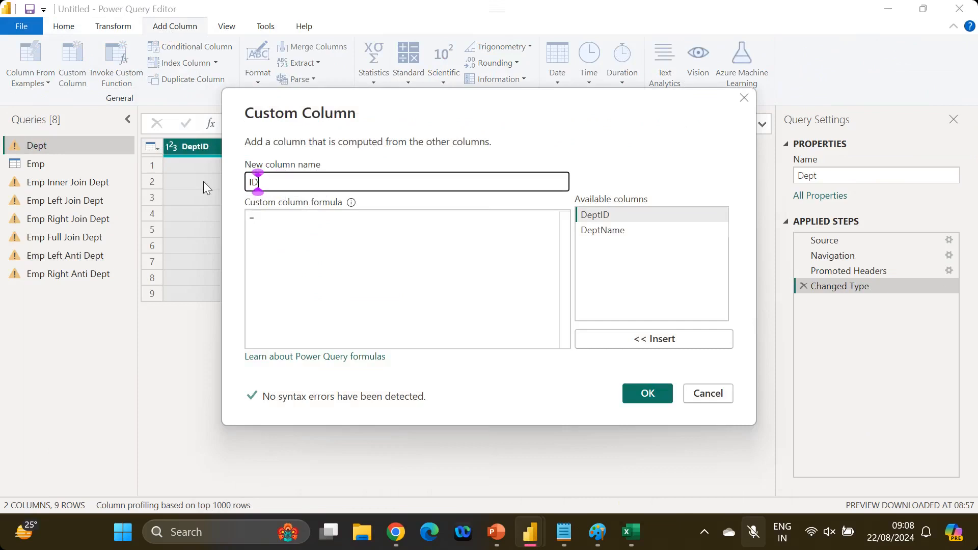
pyautogui.click(284, 230)
pyautogui.write('1')
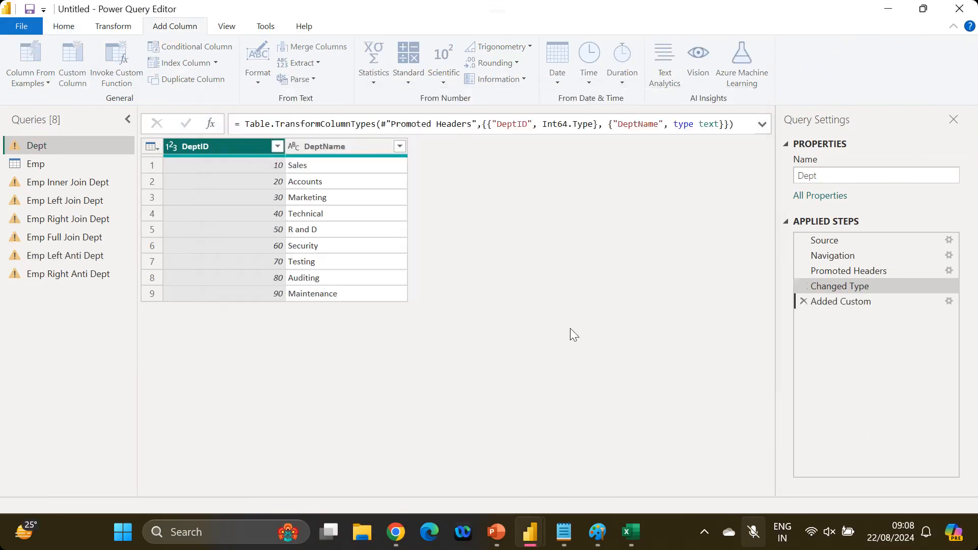
pyautogui.click(636, 392)
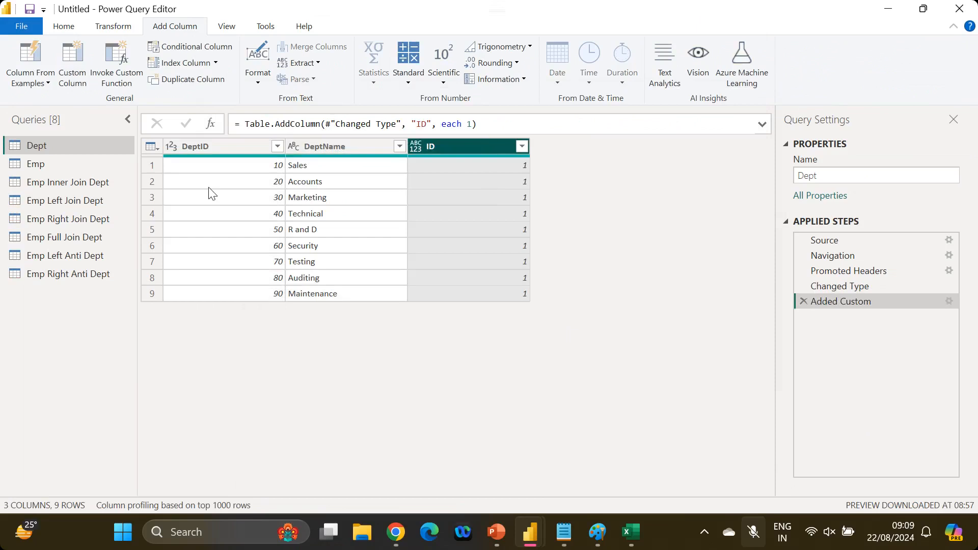
# Add the same ID custom column of 1s to the Emp query
pyautogui.click(32, 166)
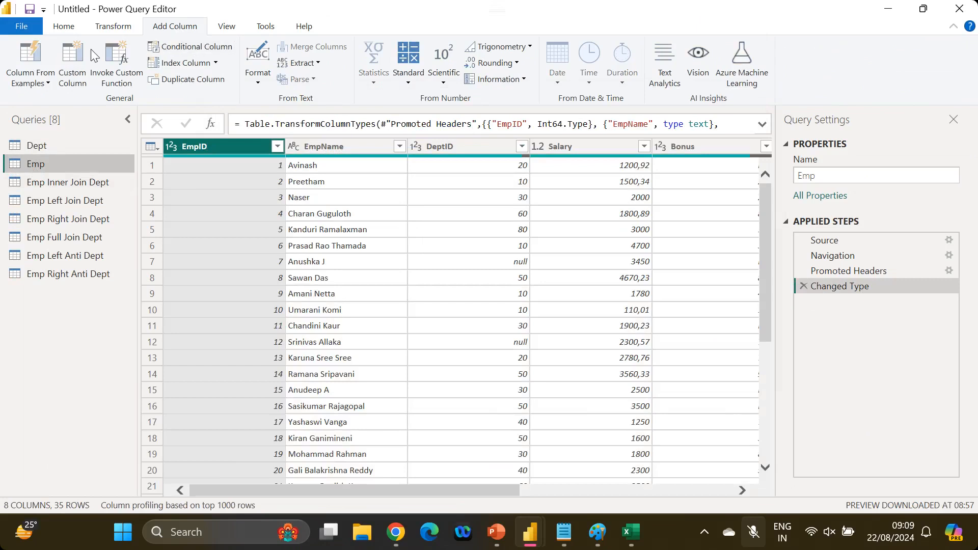
pyautogui.click(72, 62)
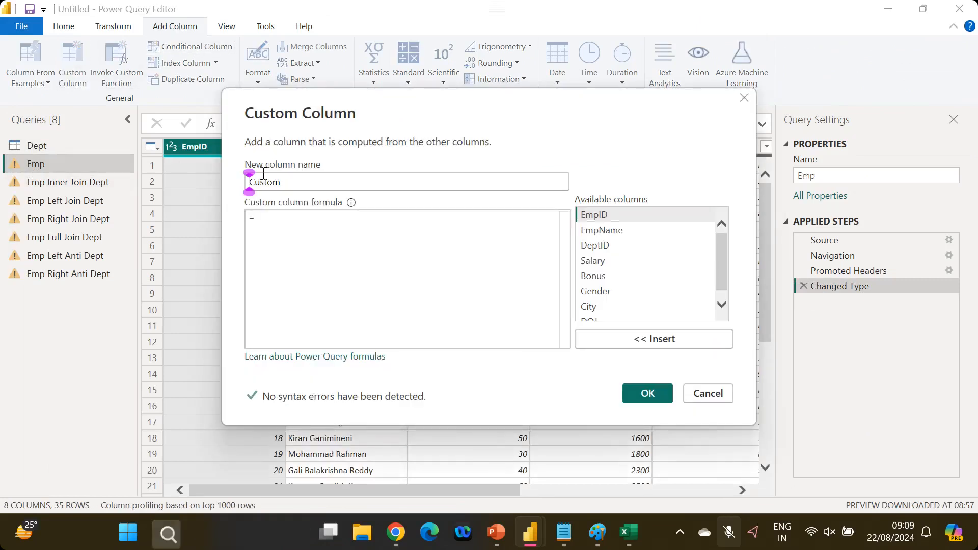
pyautogui.doubleClick(263, 174)
pyautogui.press('BackSpace')
pyautogui.write('ID')
pyautogui.click(265, 216)
pyautogui.write('1')
pyautogui.click(661, 402)
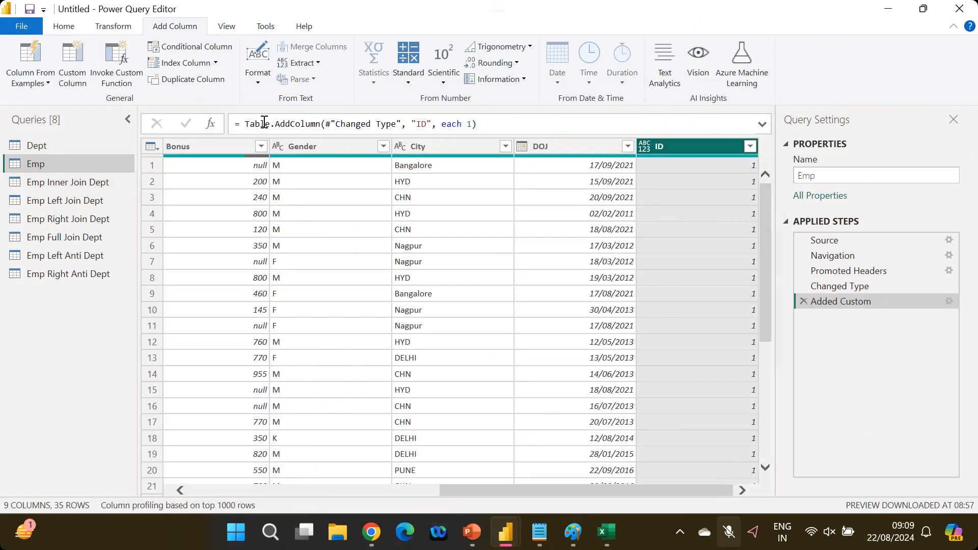
pyautogui.click(64, 27)
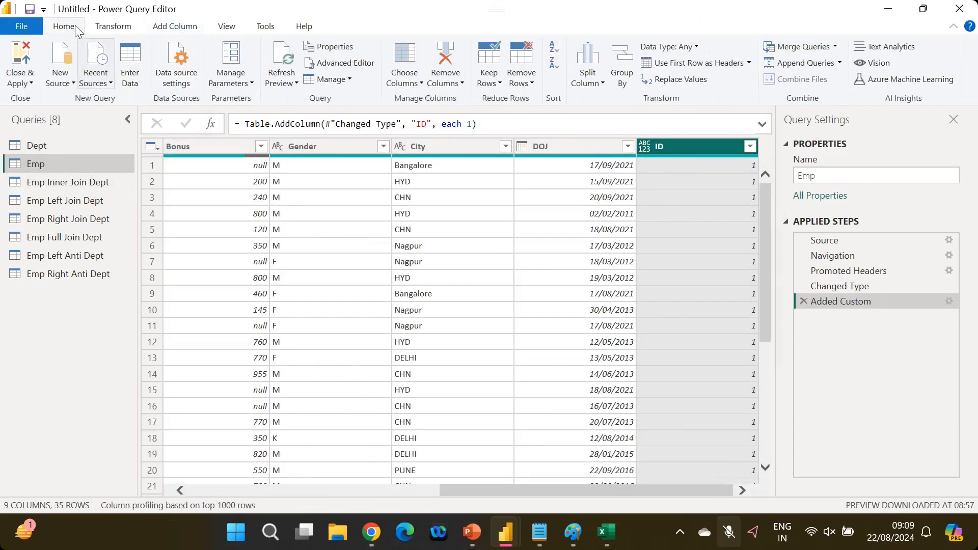
# Merge Emp and Dept into a new query with an Inner join on their ID columns
pyautogui.click(834, 46)
pyautogui.click(829, 80)
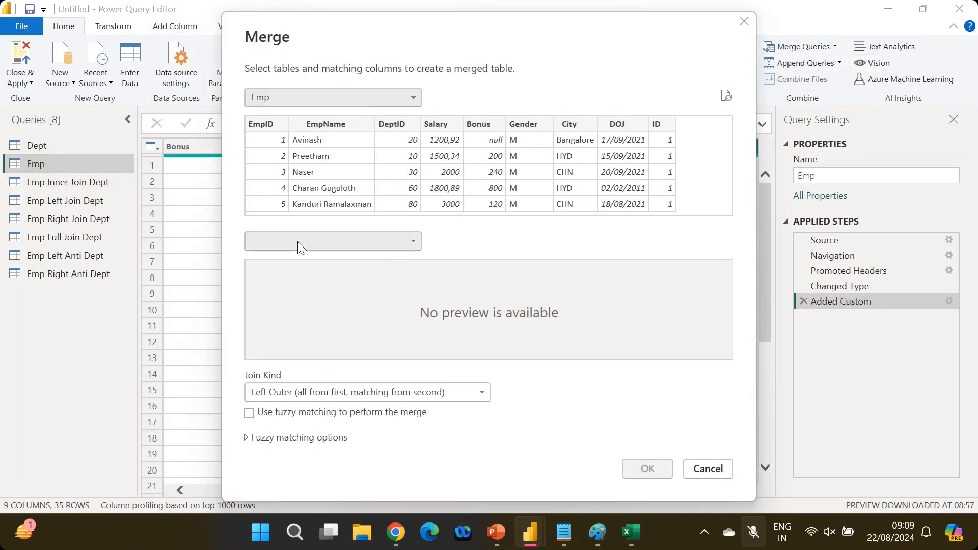
pyautogui.click(297, 241)
pyautogui.click(288, 259)
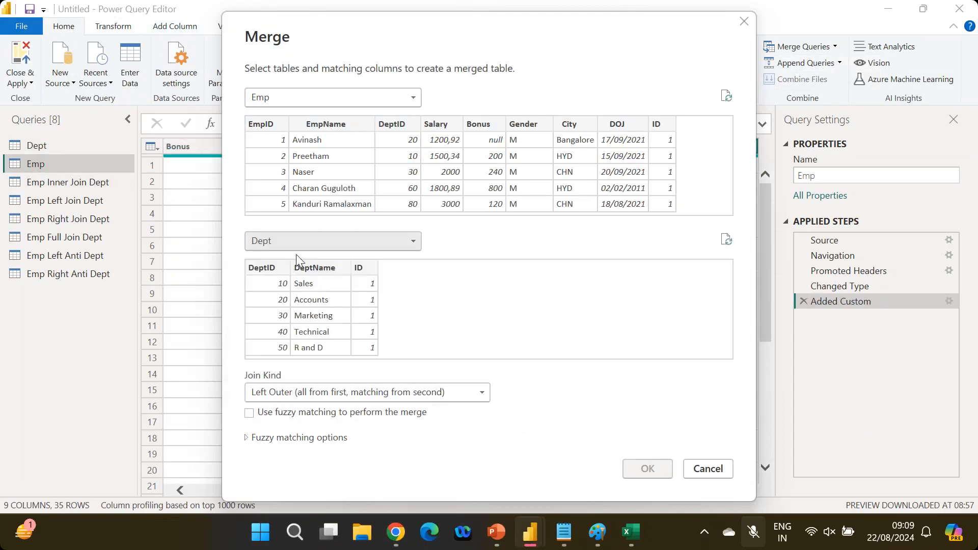
pyautogui.click(289, 393)
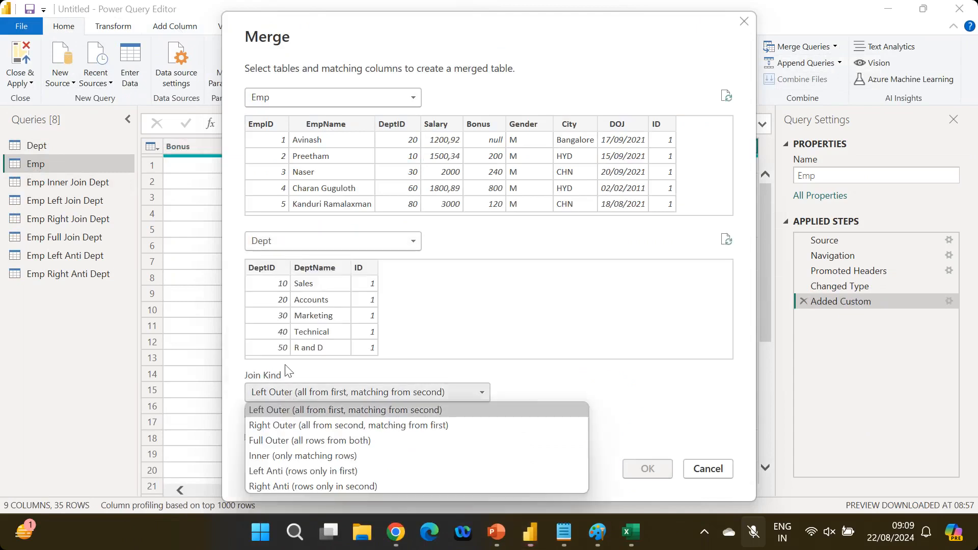
pyautogui.click(289, 452)
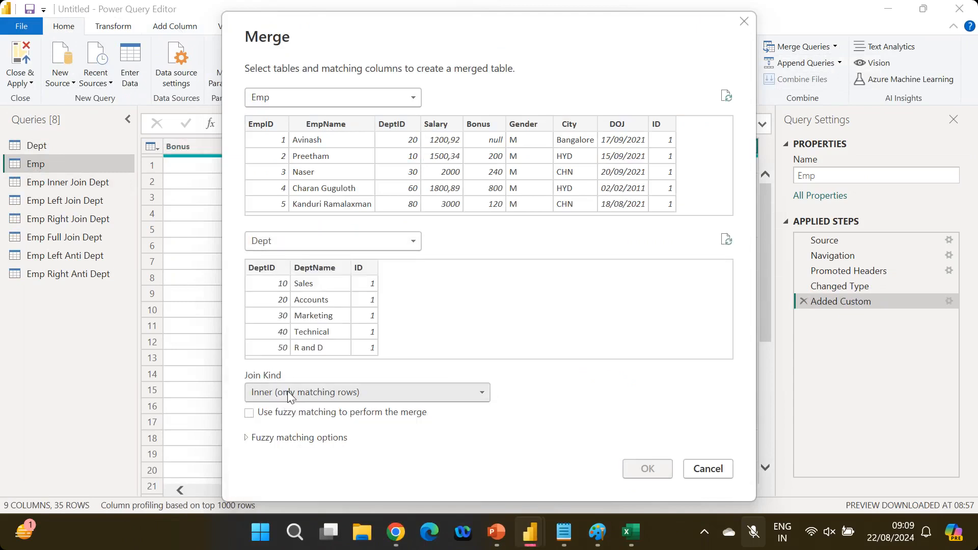
pyautogui.click(666, 123)
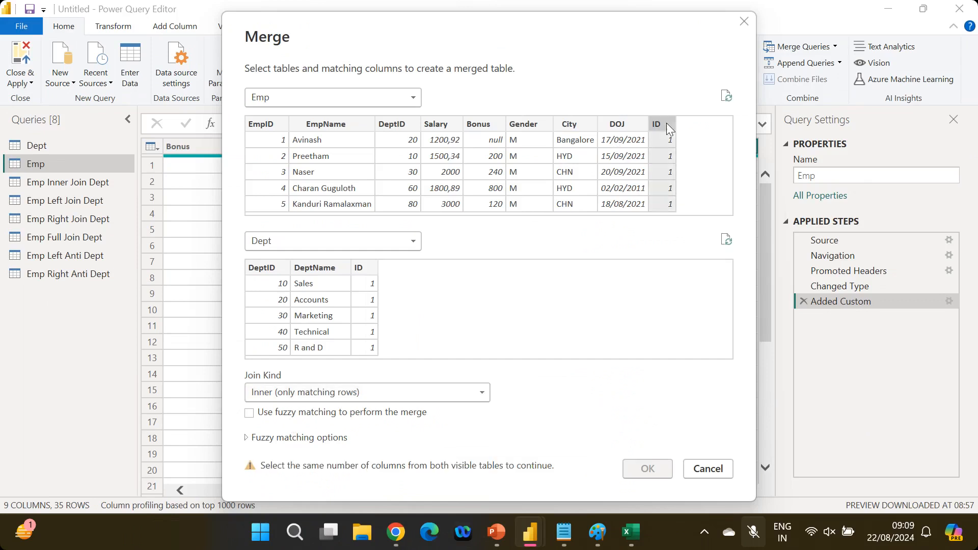
pyautogui.click(366, 267)
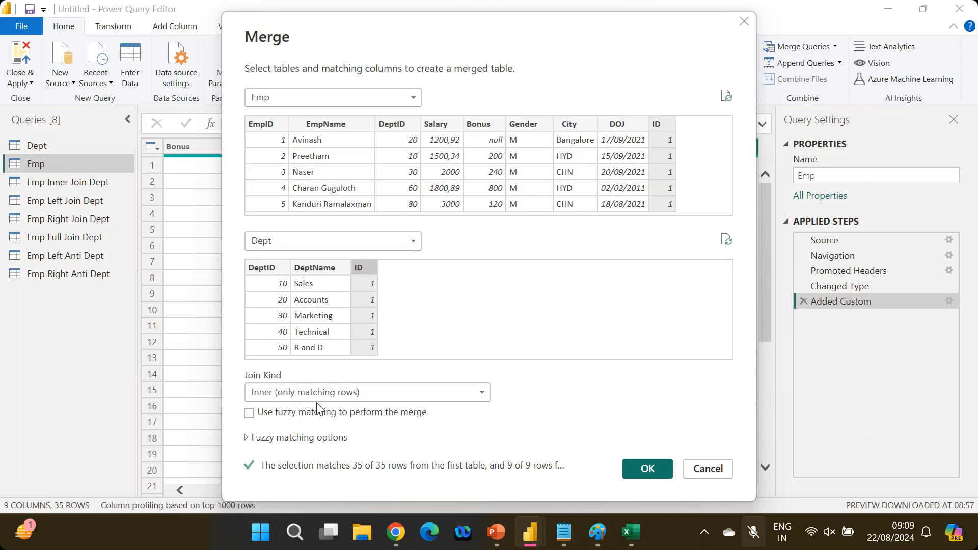
pyautogui.click(648, 470)
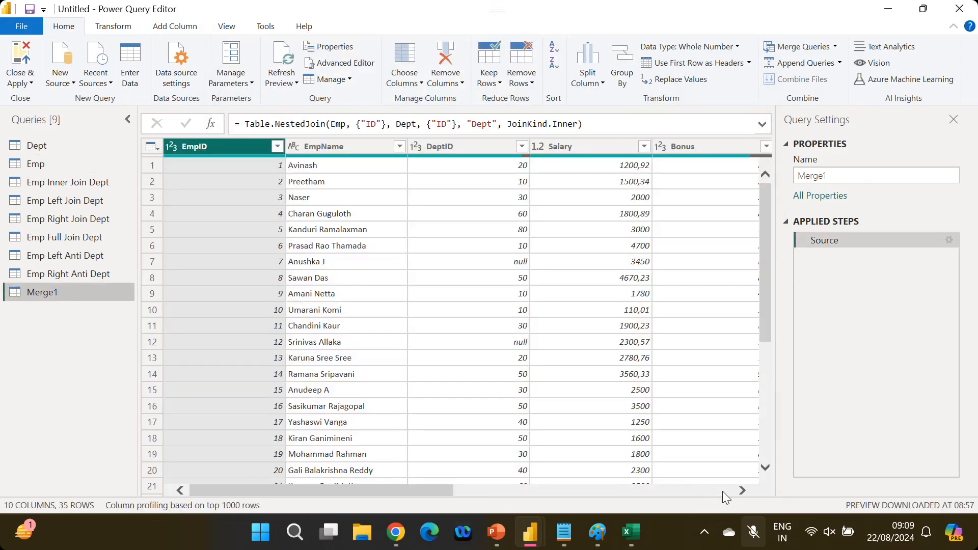
# Expand the merged Dept column, giving 315 rows across 12 columns
pyautogui.click(722, 491)
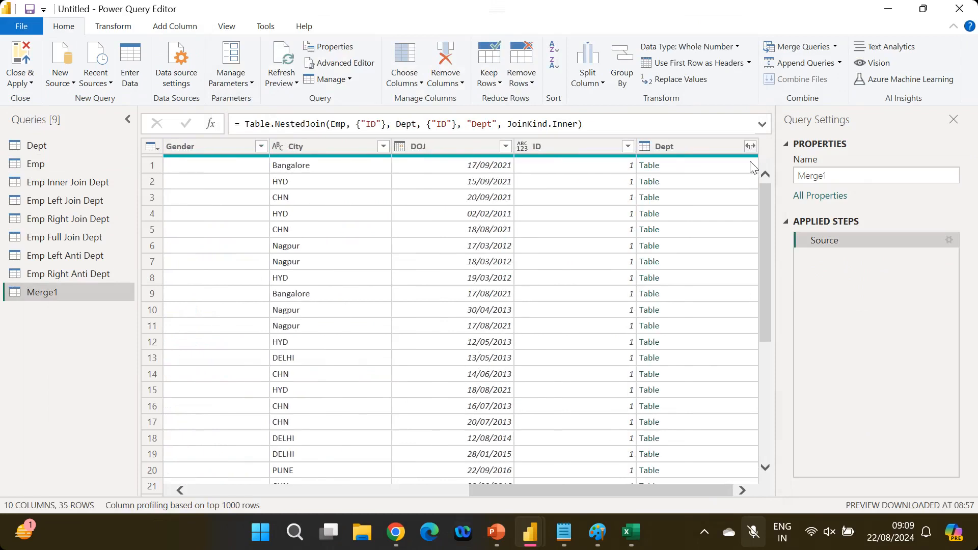
pyautogui.click(751, 146)
pyautogui.click(670, 314)
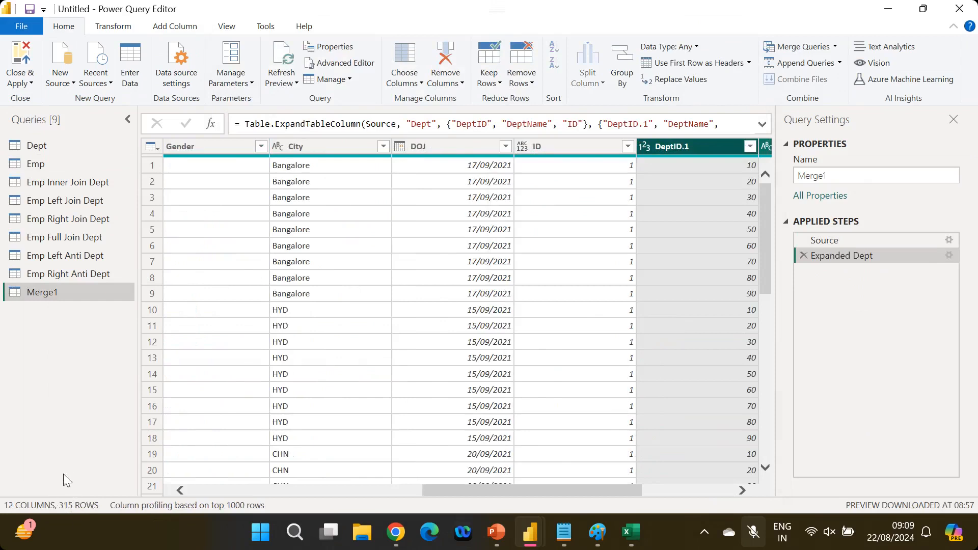
pyautogui.click(47, 163)
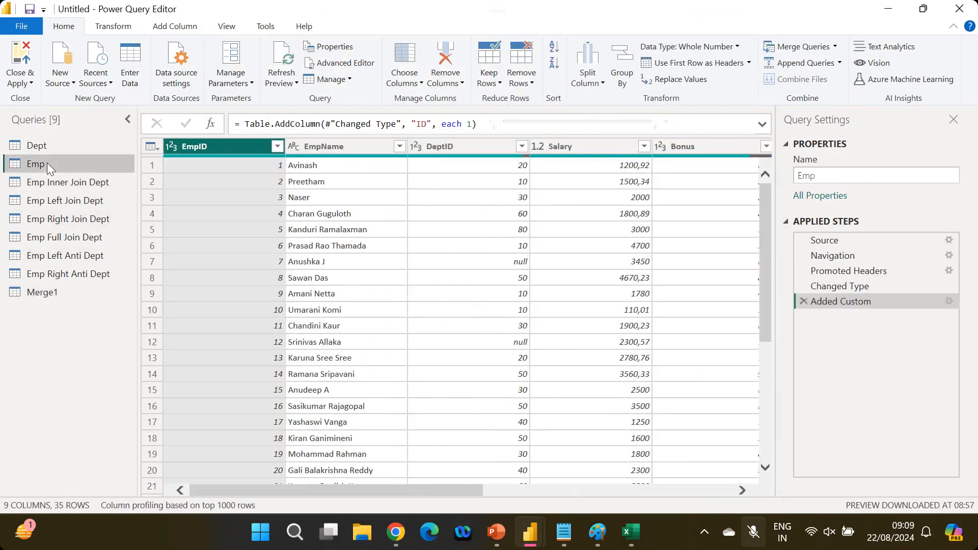
# In Calculator, multiply Emp's 35 rows by Dept's 9 rows to confirm 315
pyautogui.click(50, 146)
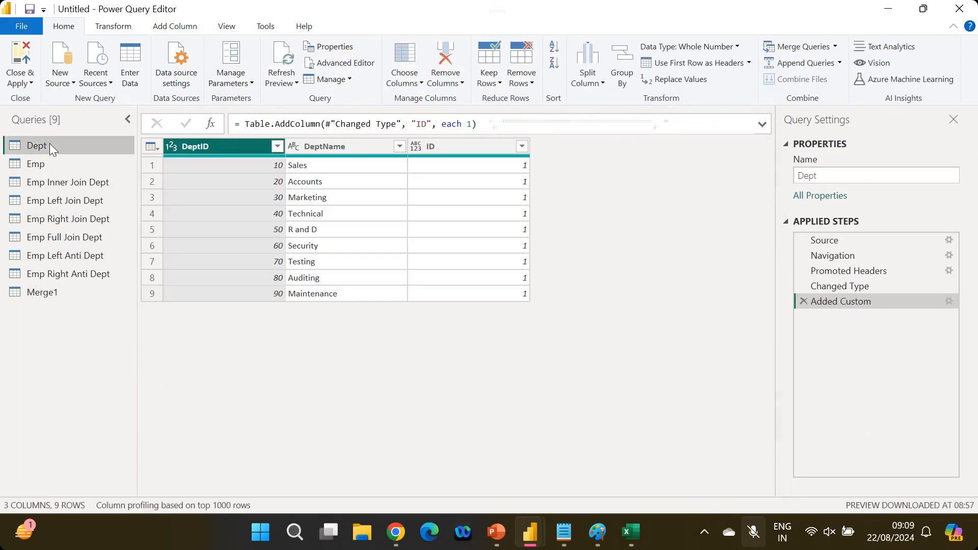
pyautogui.press('super')
pyautogui.write('calculator')
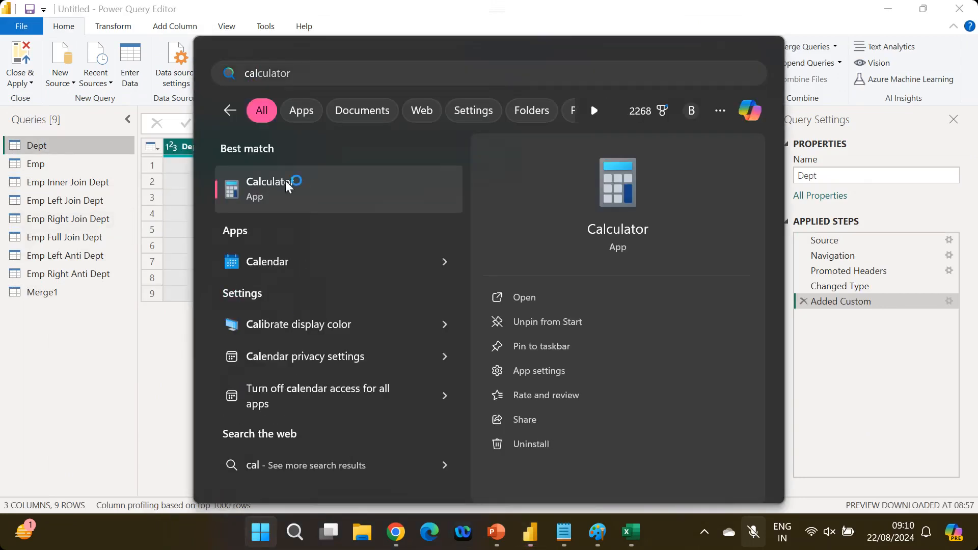
pyautogui.click(286, 181)
pyautogui.click(205, 340)
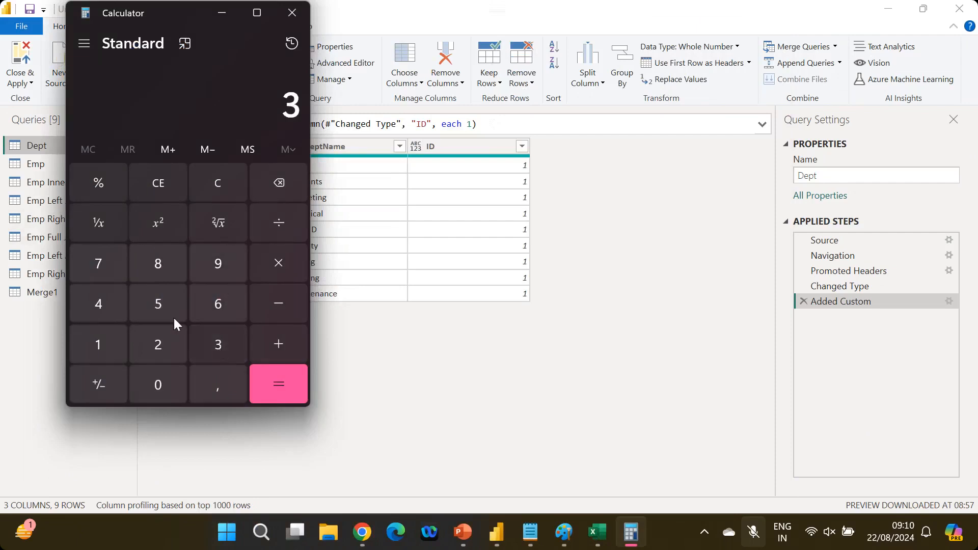
pyautogui.click(157, 301)
pyautogui.click(269, 267)
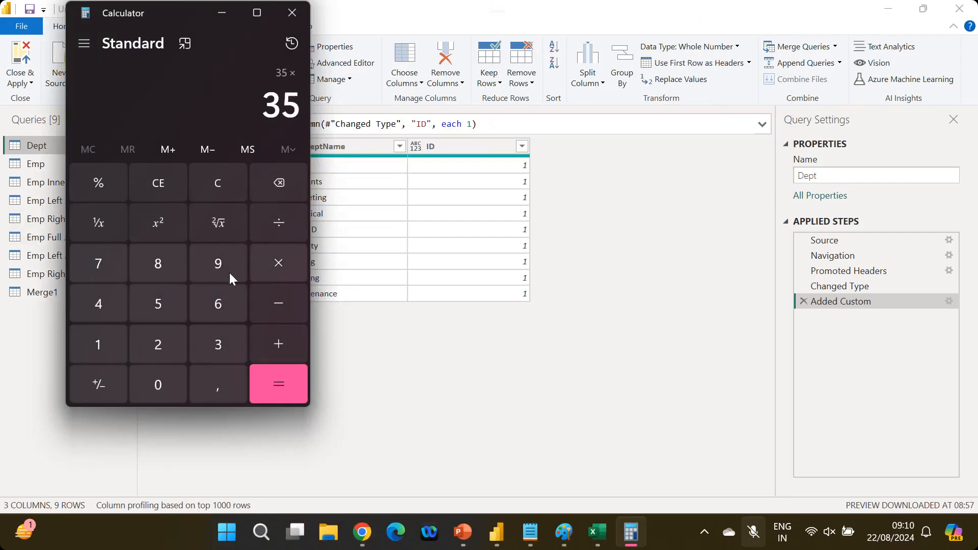
pyautogui.click(221, 268)
pyautogui.click(277, 376)
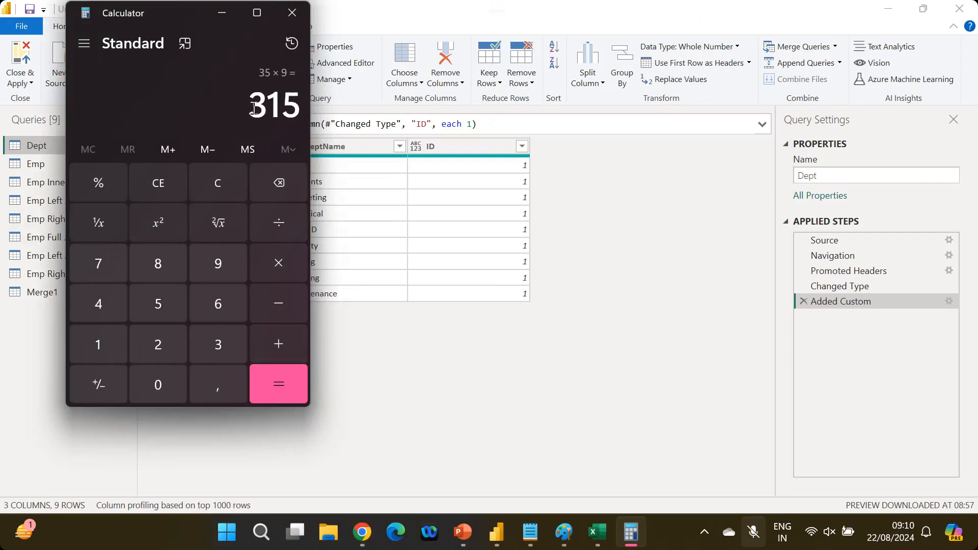
pyautogui.doubleClick(301, 110)
pyautogui.click(377, 341)
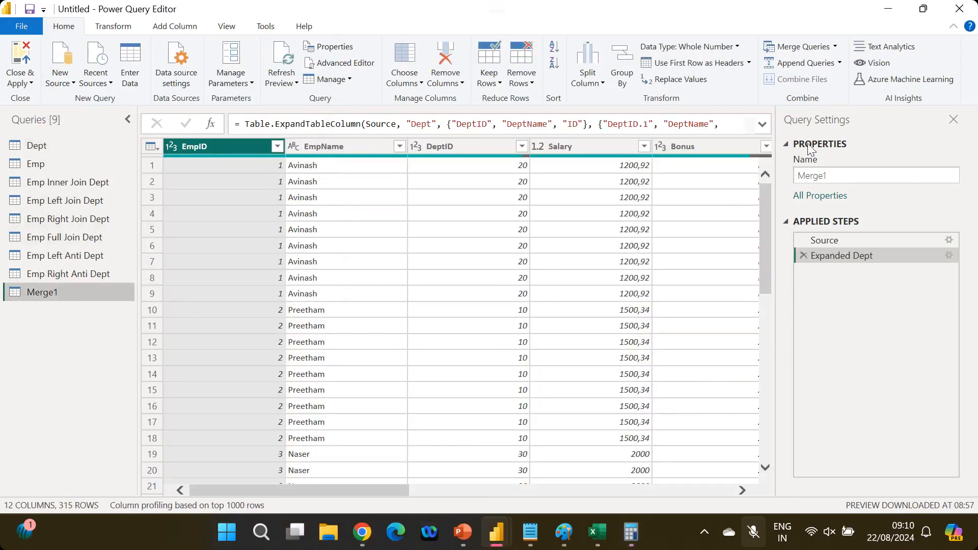
# Rename the Merge1 query to 'Emp Cross Join Dept' in Query Settings
pyautogui.doubleClick(833, 175)
pyautogui.write('Emp Cr')
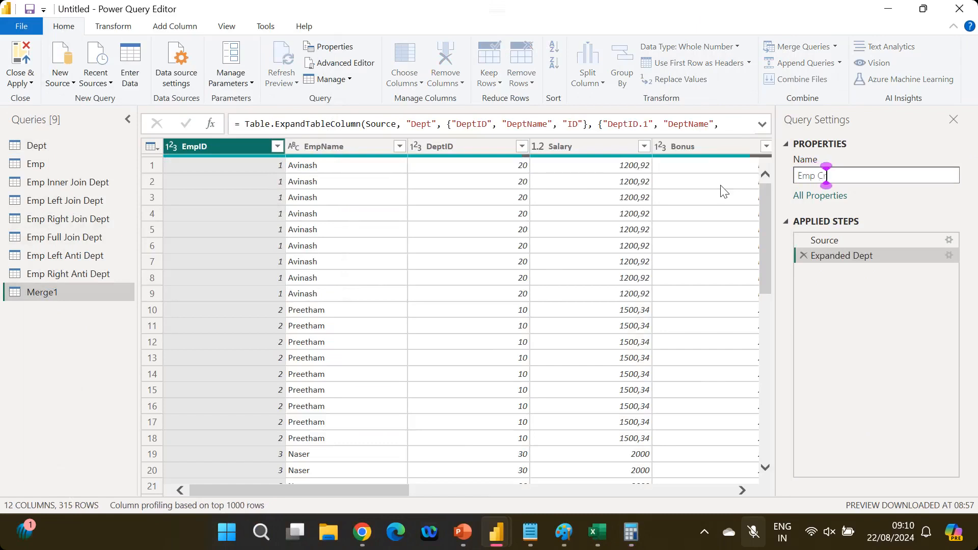
pyautogui.write('oss Join')
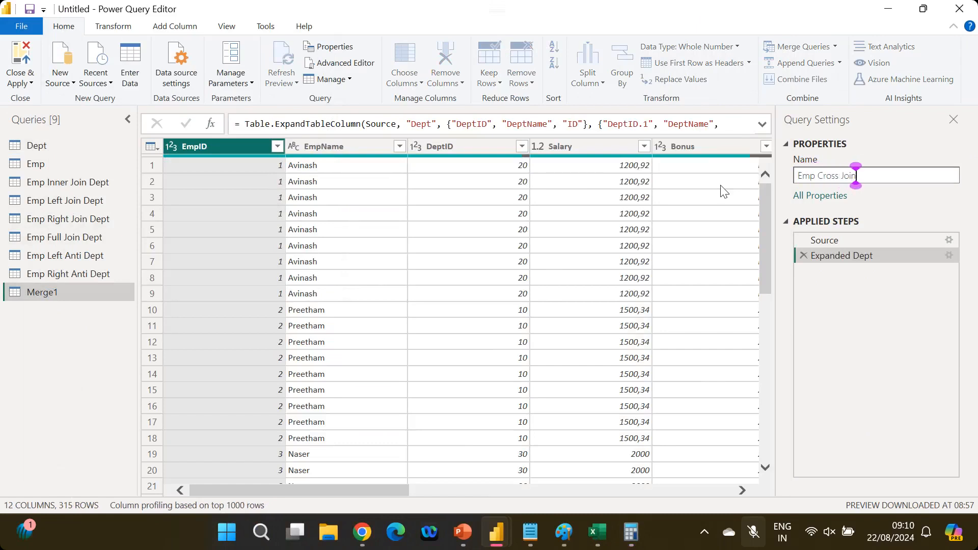
pyautogui.write(' Dept')
pyautogui.press('Return')
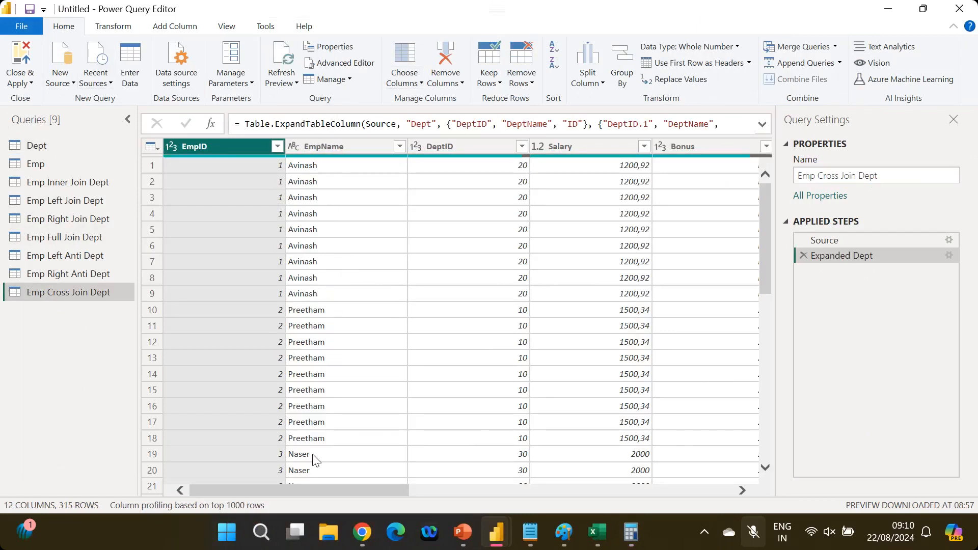
# Return to the PowerPoint slide show and advance two slides past the Joins Types in PBI list
pyautogui.moveTo(463, 532)
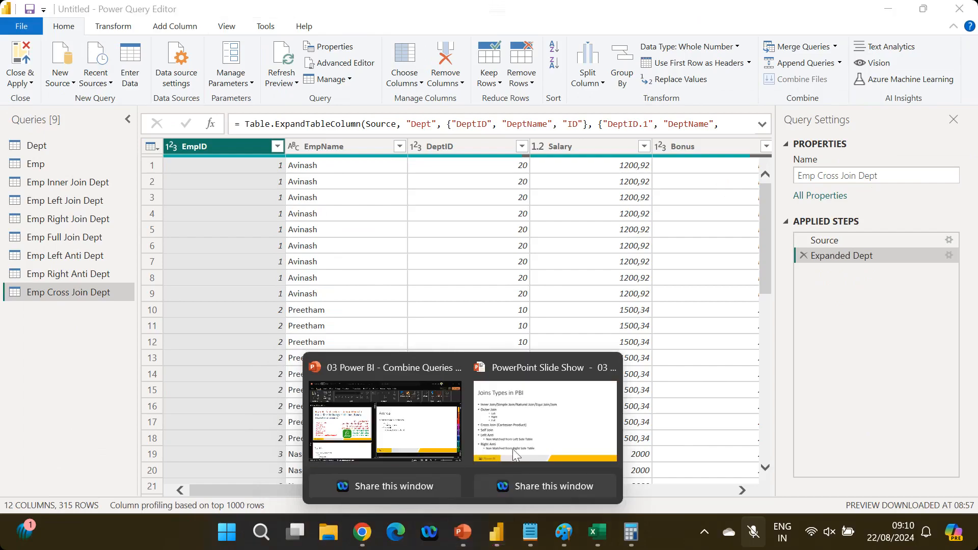
pyautogui.click(698, 428)
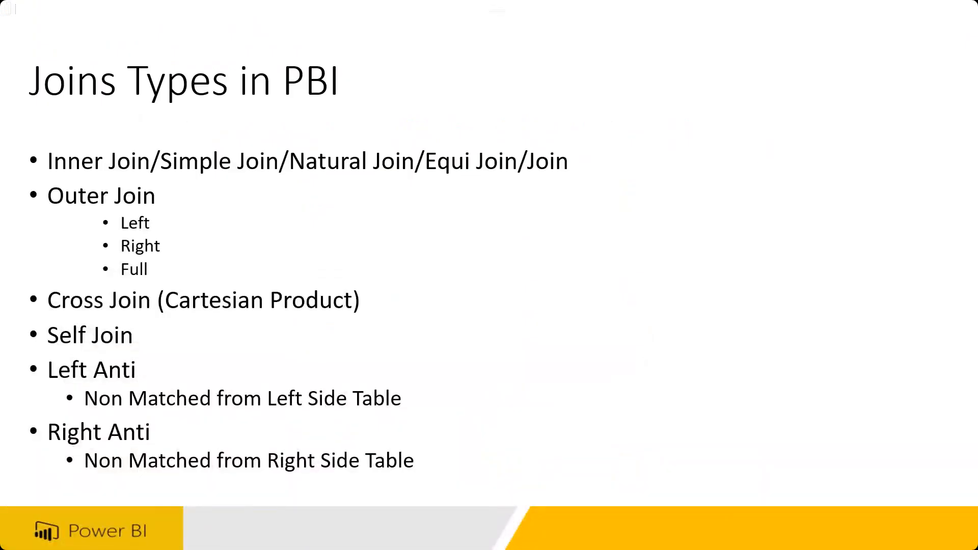
pyautogui.press('Right')
pyautogui.press('Right')
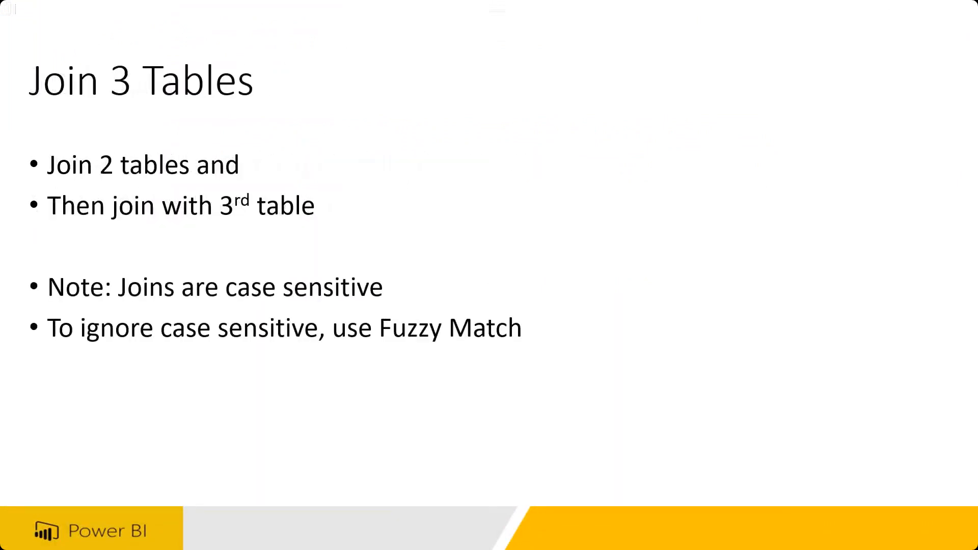
pyautogui.press('Right')
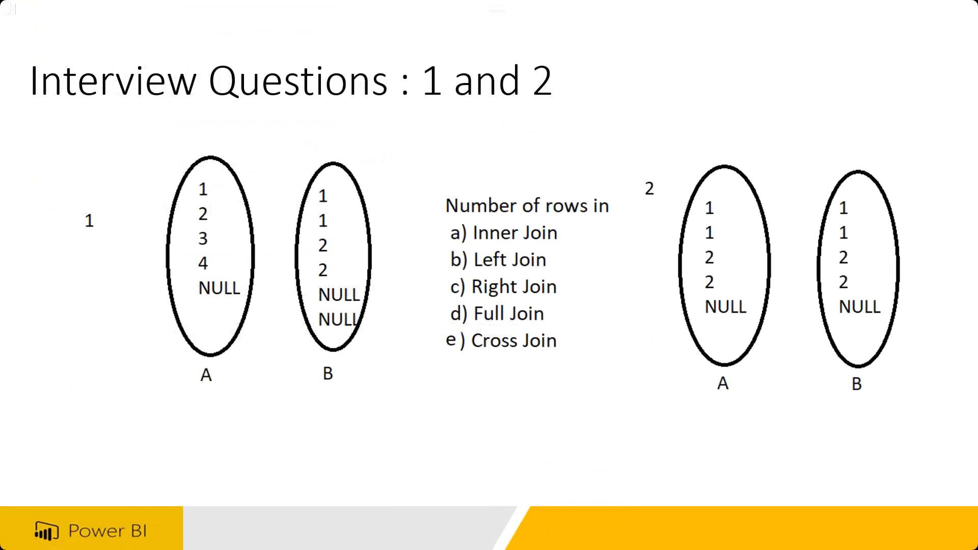